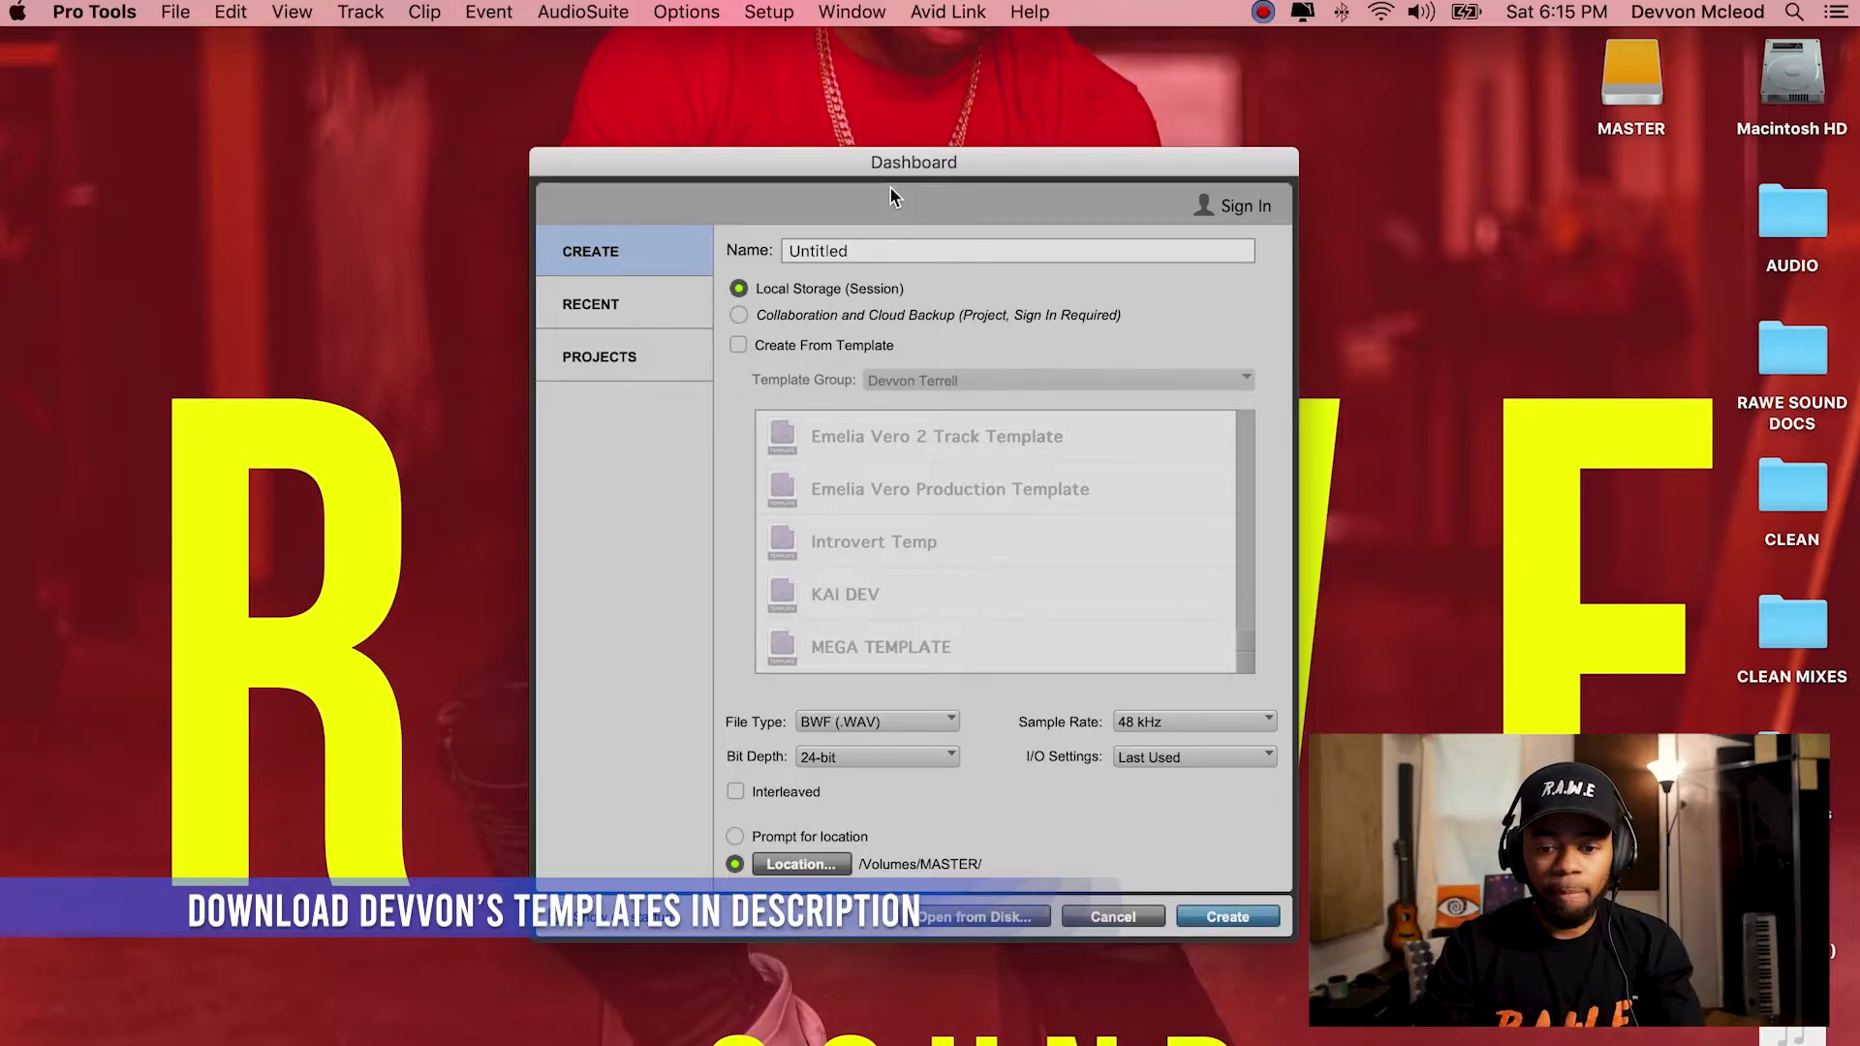
# Nudge the new-session dashboard window slightly into position.
pyautogui.moveTo(915, 171); pyautogui.dragTo(910, 179)
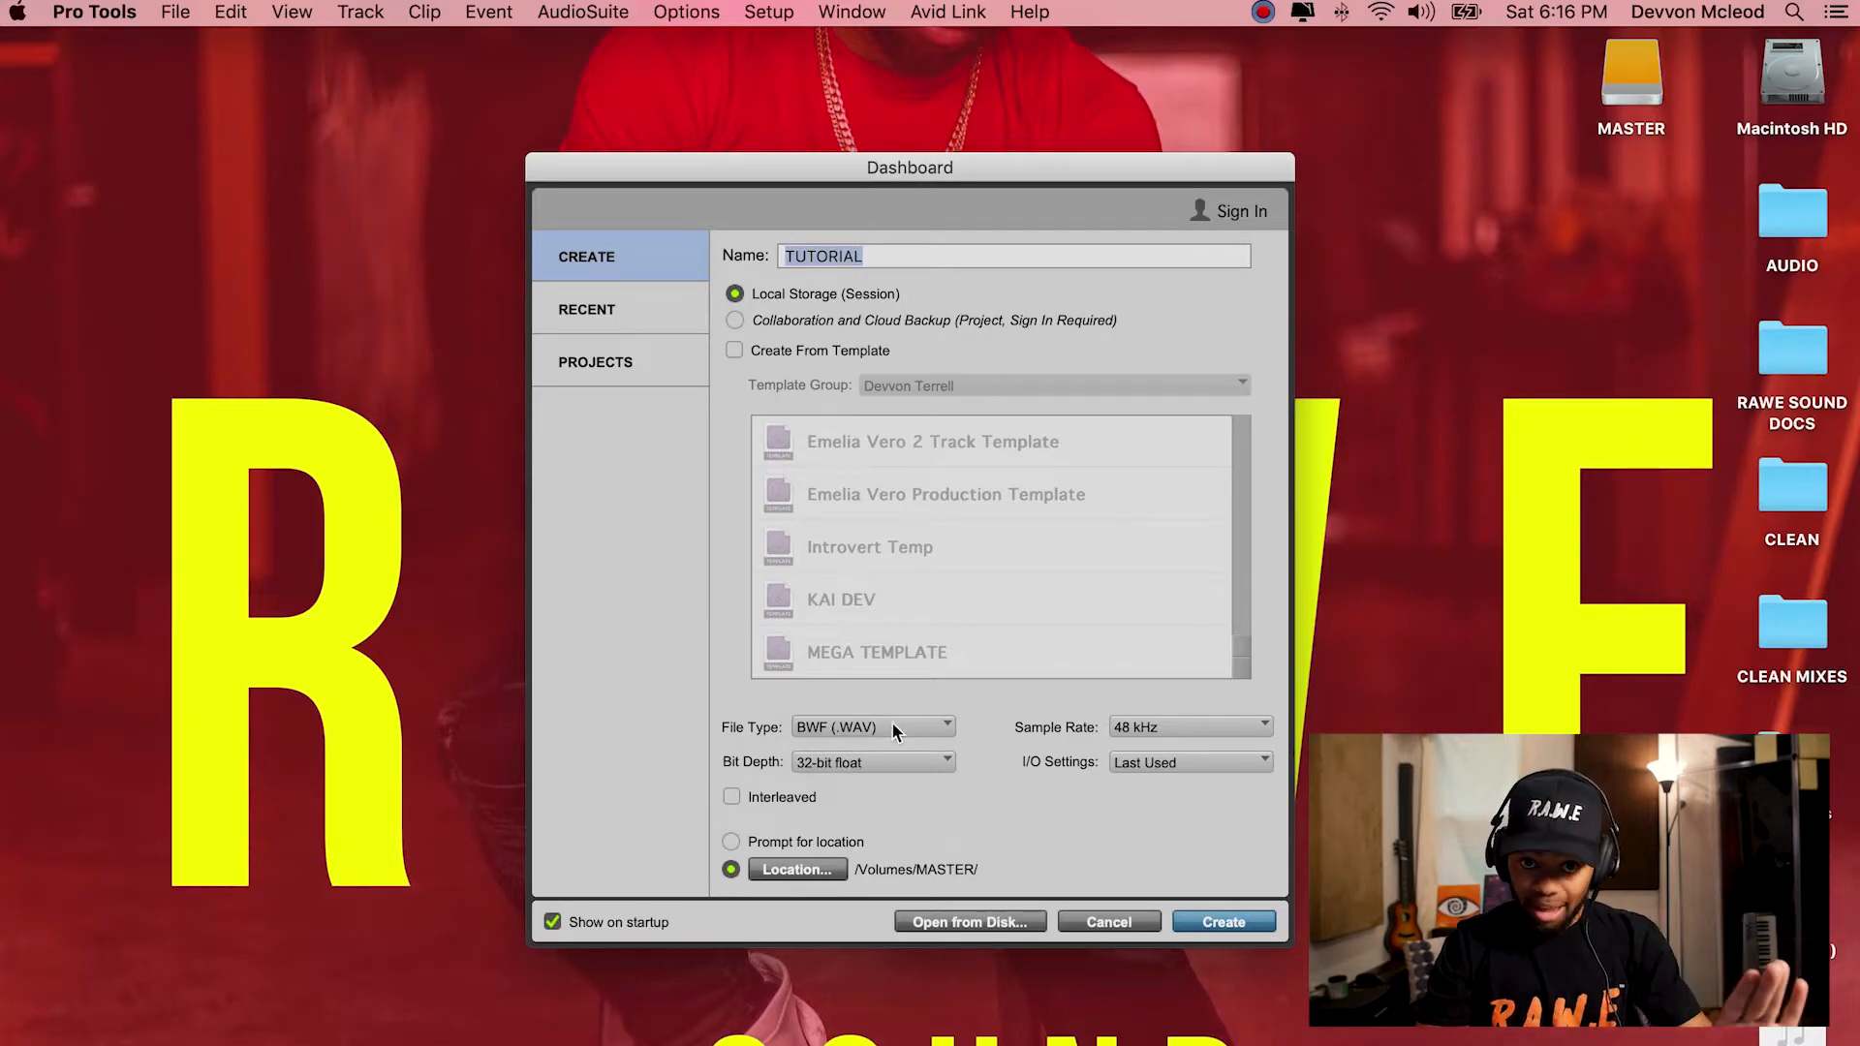
# Set the session bit depth to 24-bit and keep the sample rate at 48 kHz.
pyautogui.click(861, 730)
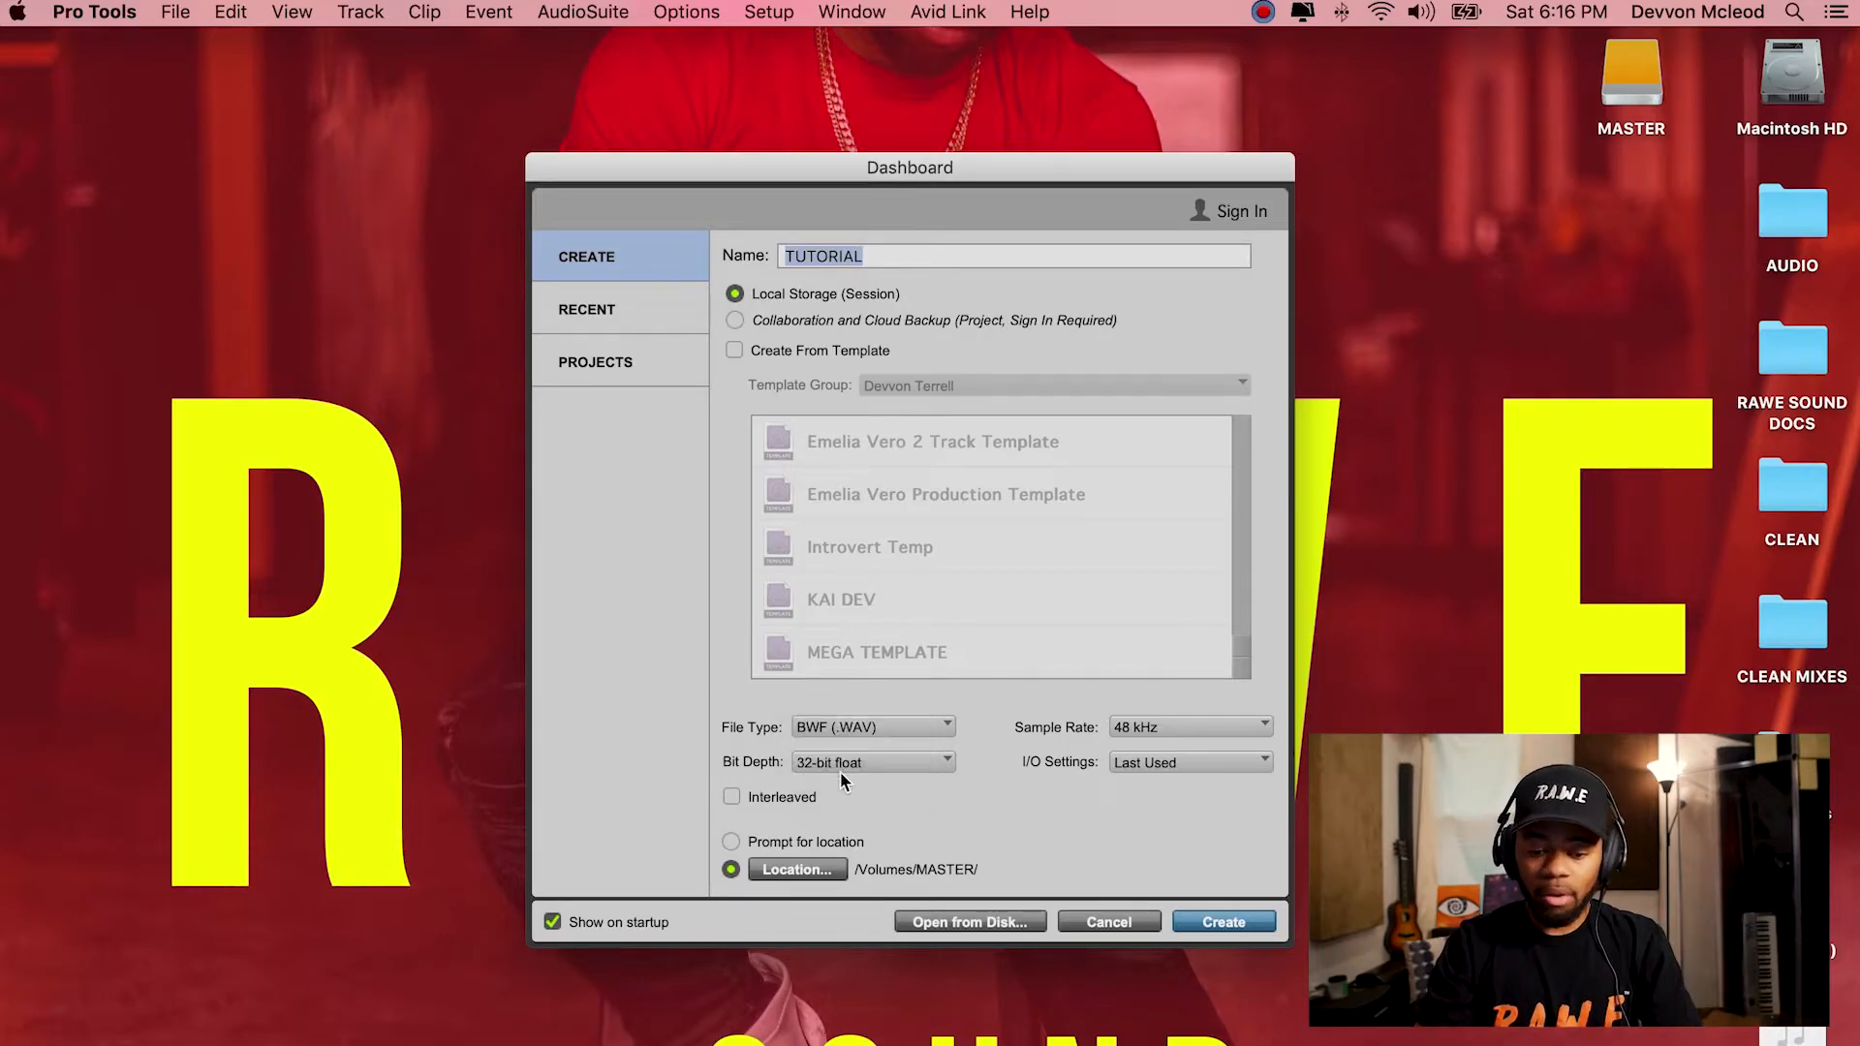
pyautogui.click(840, 765)
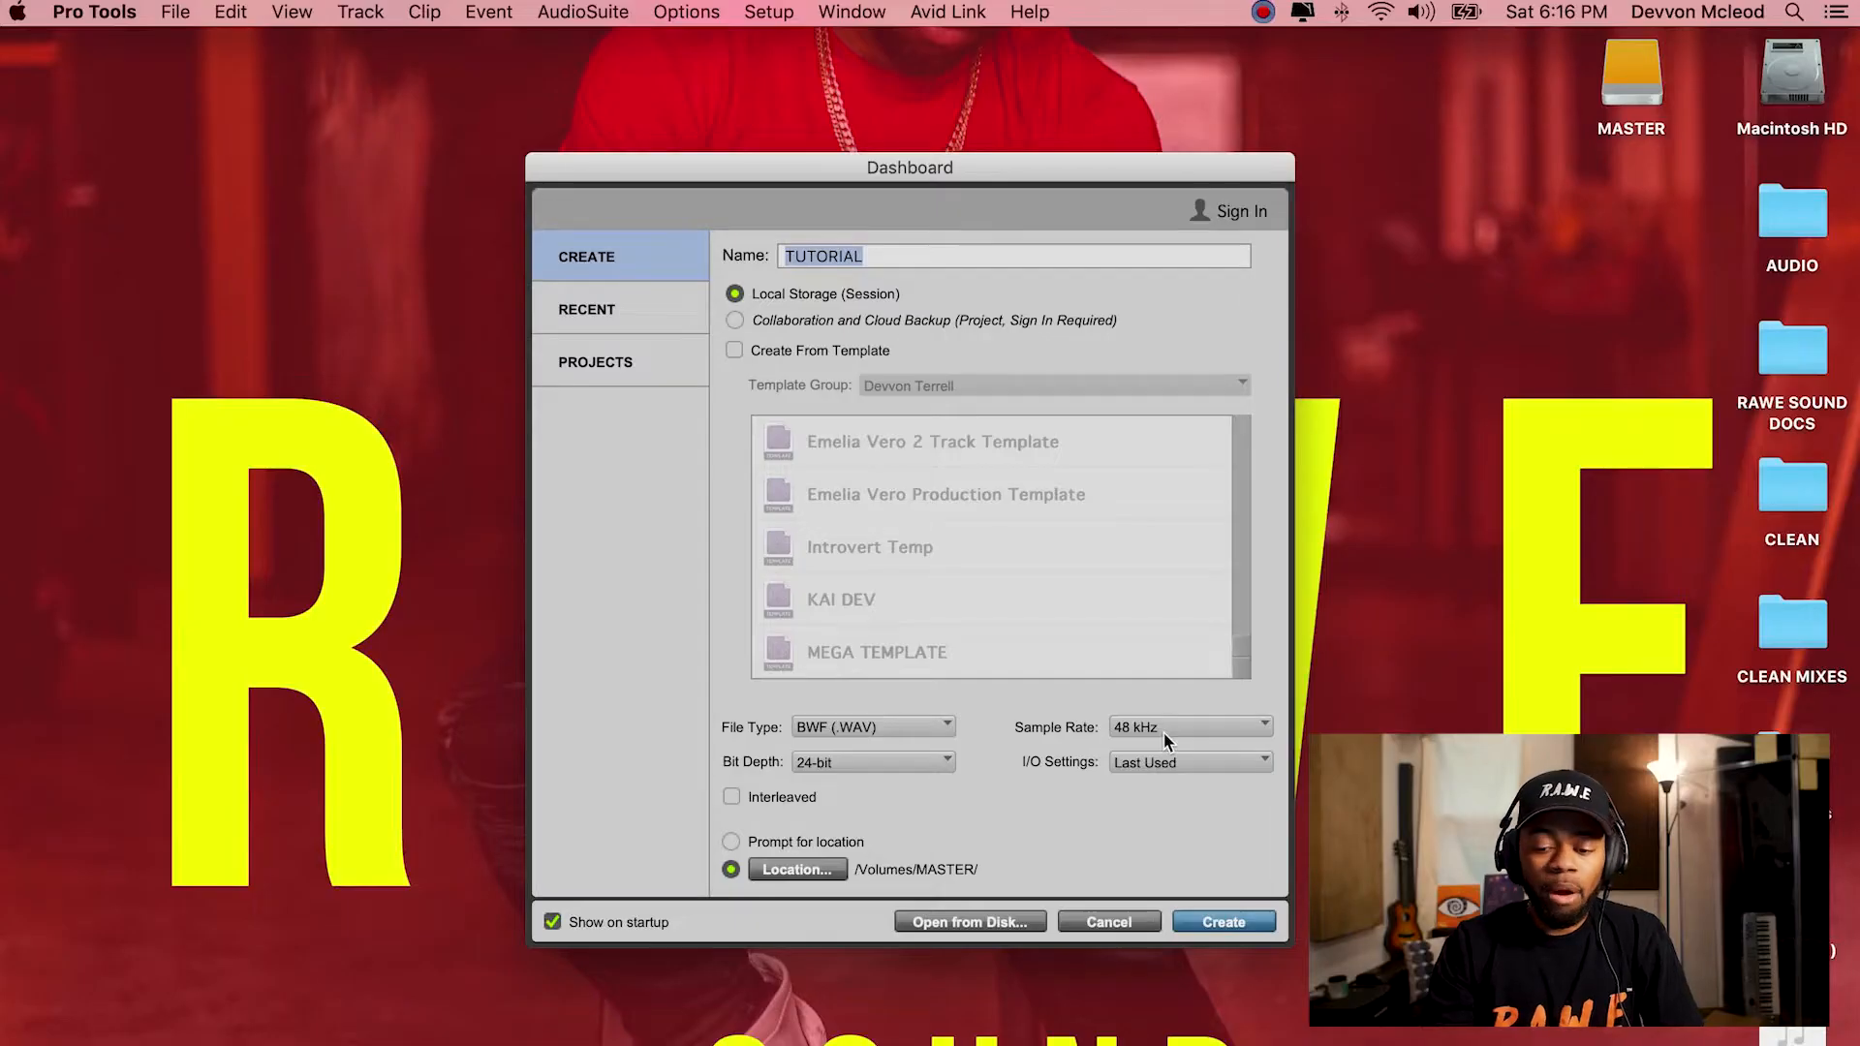
pyautogui.click(1166, 740)
pyautogui.click(1260, 677)
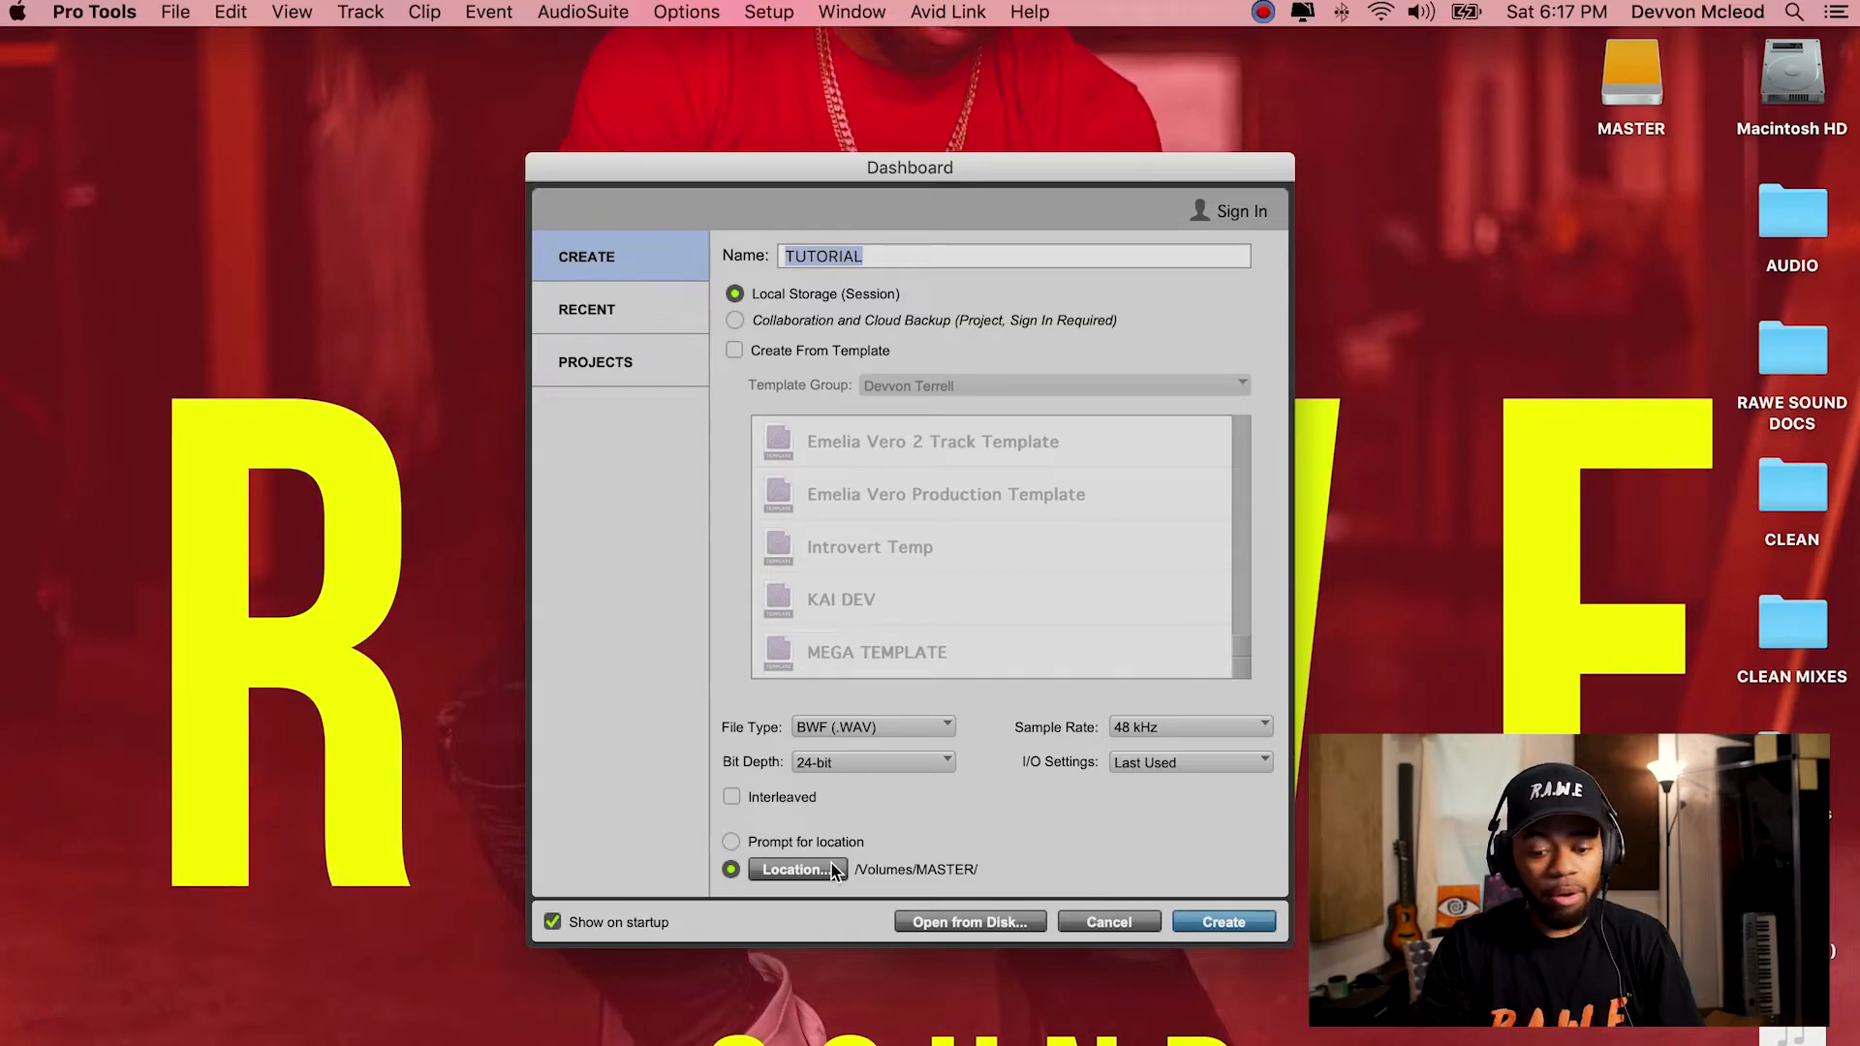
# Choose the MASTER volume as the save location and create the TUTORIAL session.
pyautogui.click(819, 865)
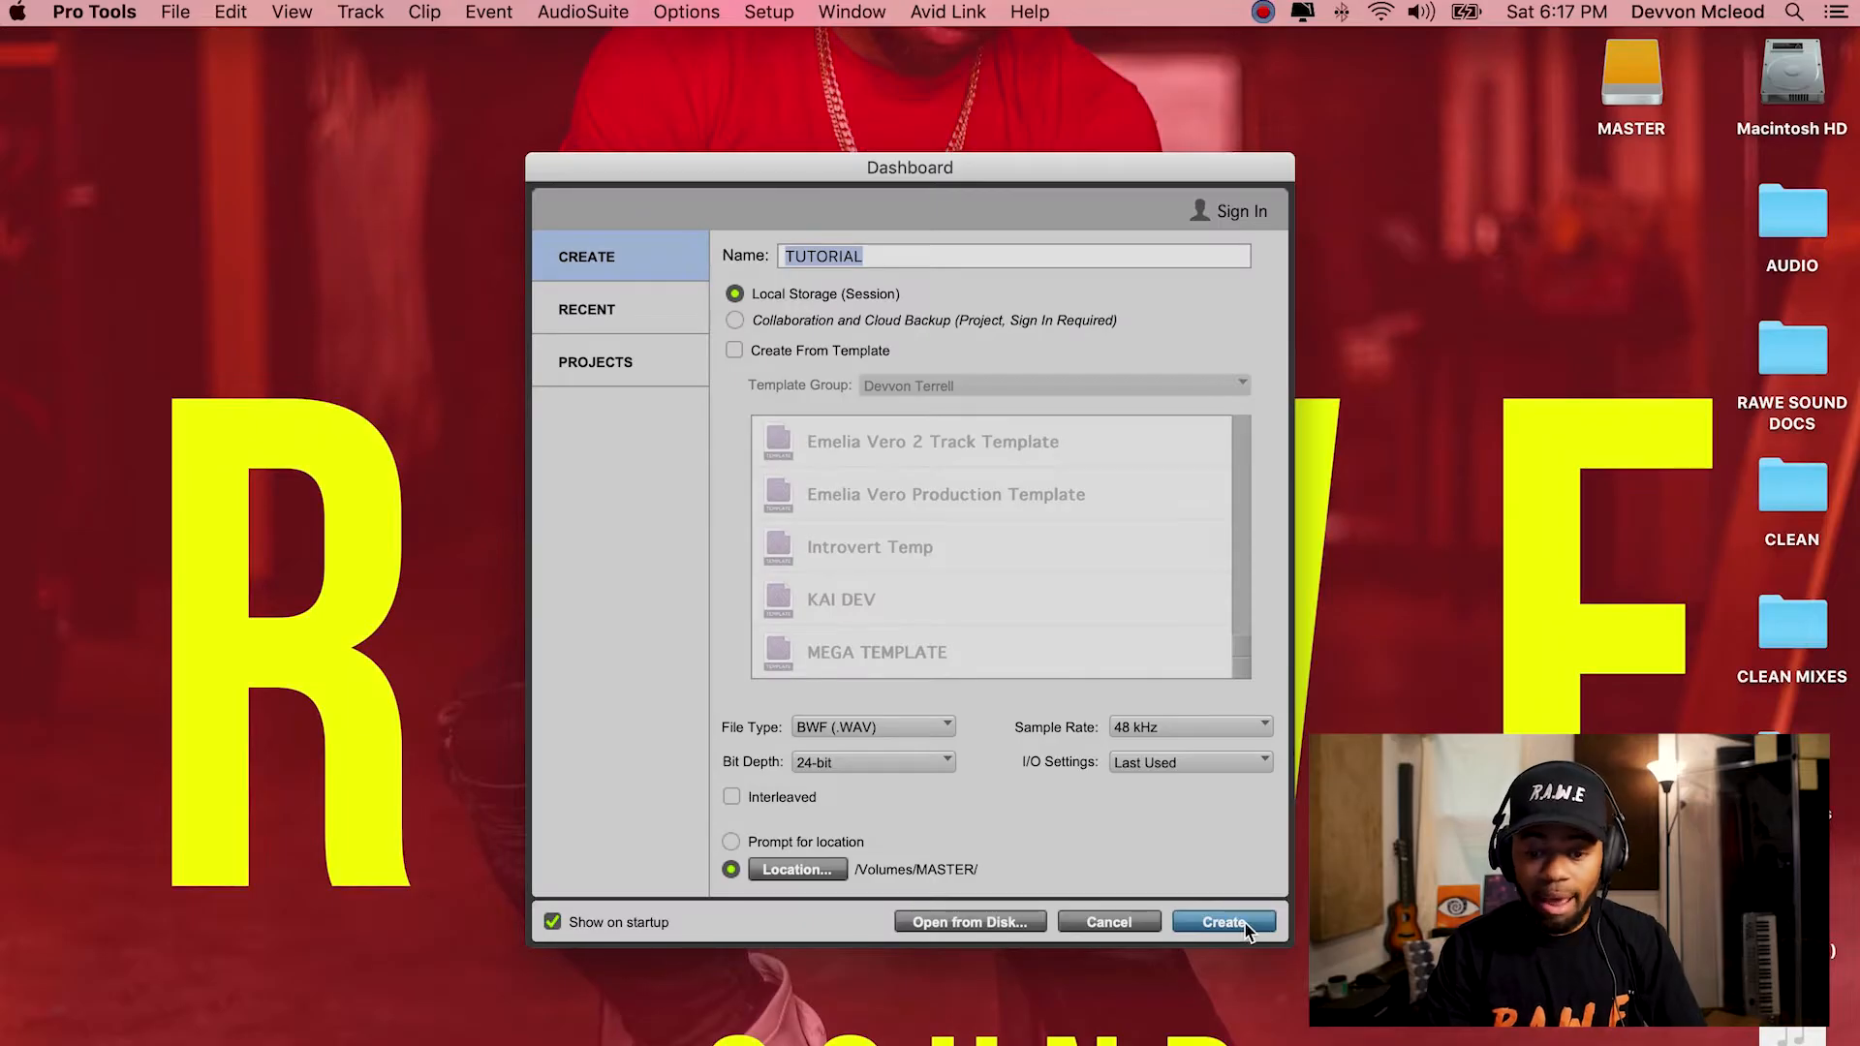
pyautogui.click(1228, 923)
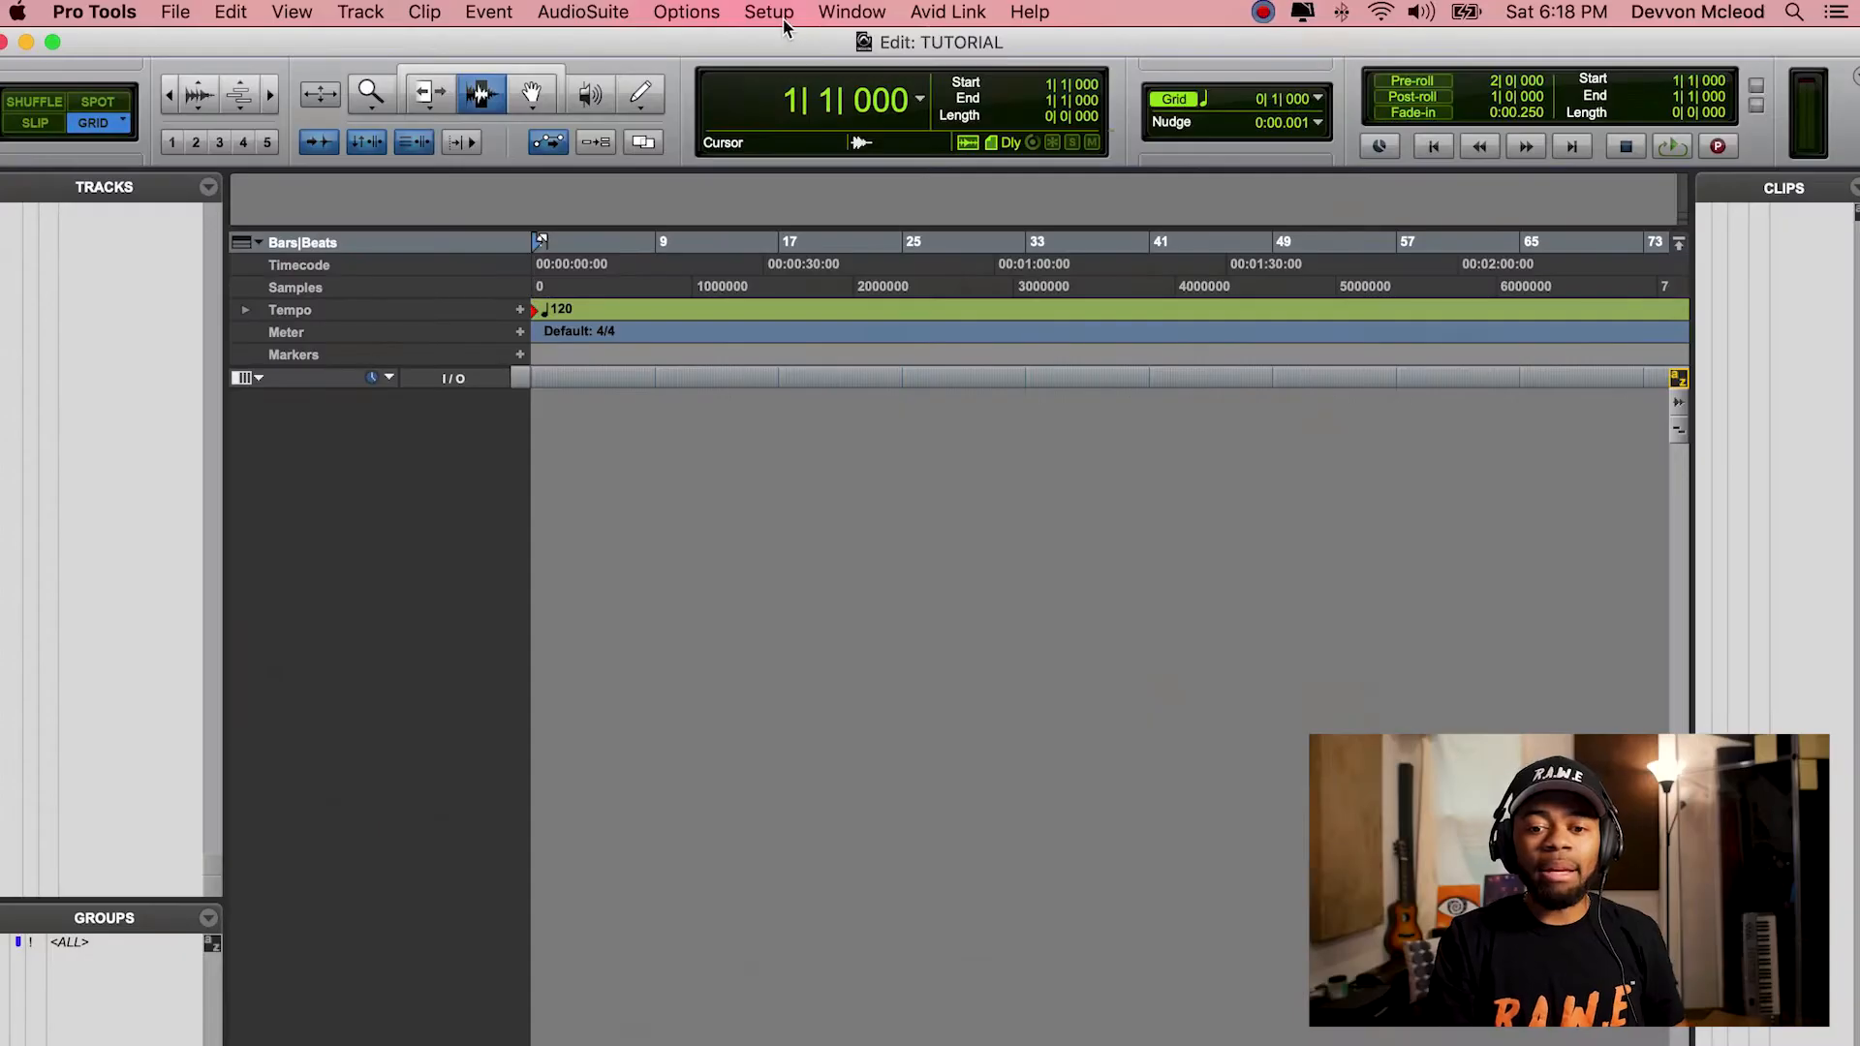
# Look through the Setup menu's session options.
pyautogui.click(771, 14)
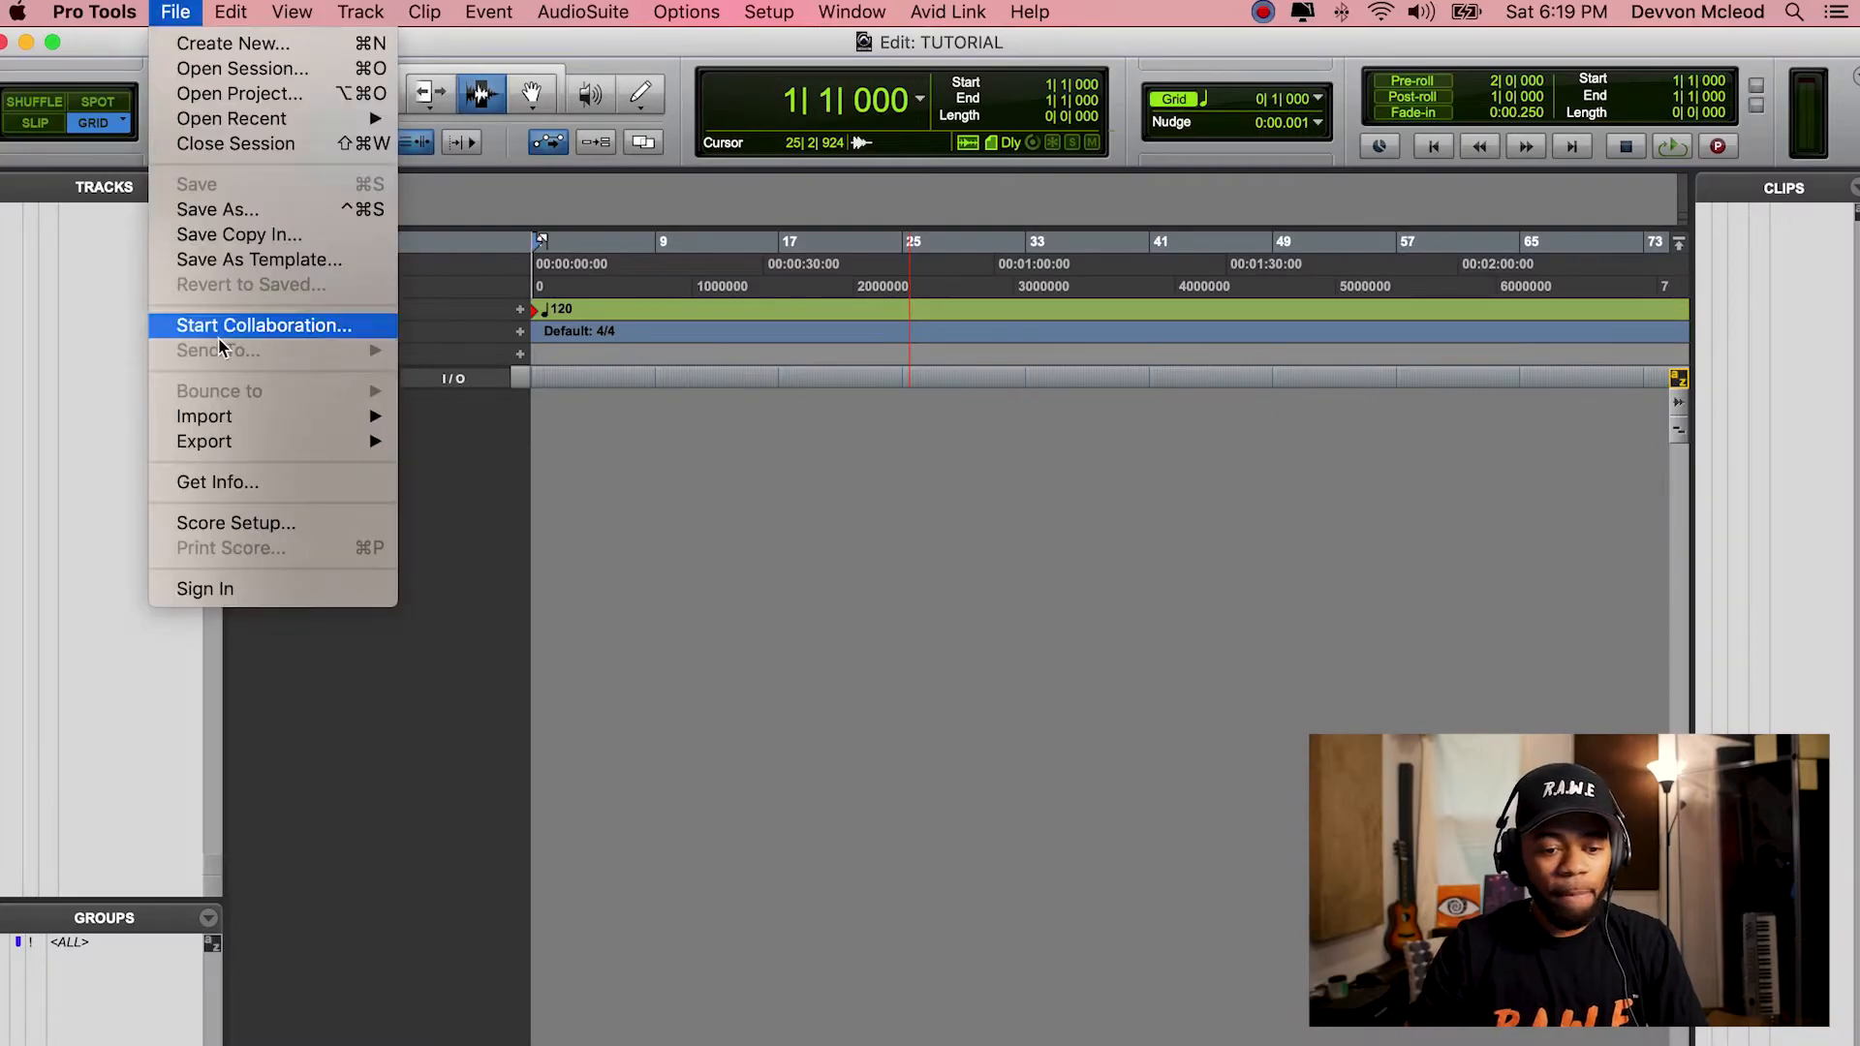
pyautogui.moveTo(205, 417)
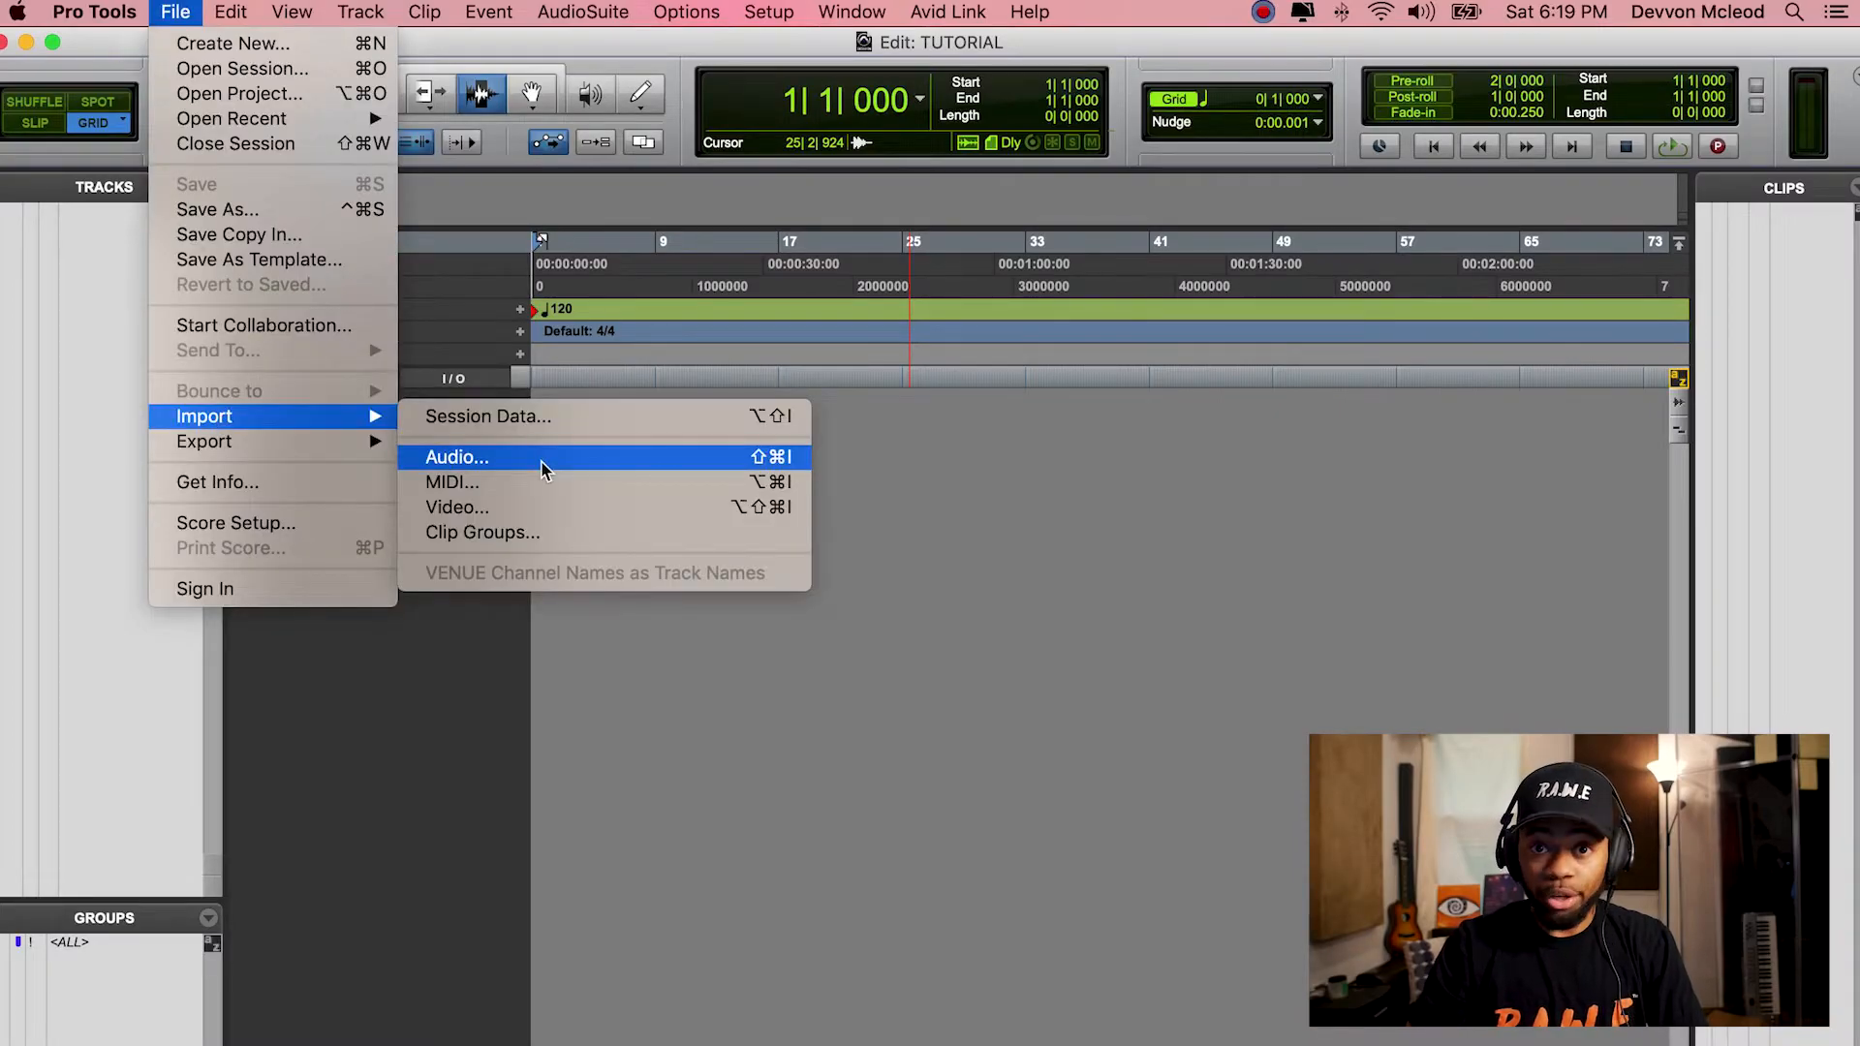
# Bring up the audio import window and adjust Cartel.wav in the clips-to-import list.
pyautogui.click(543, 466)
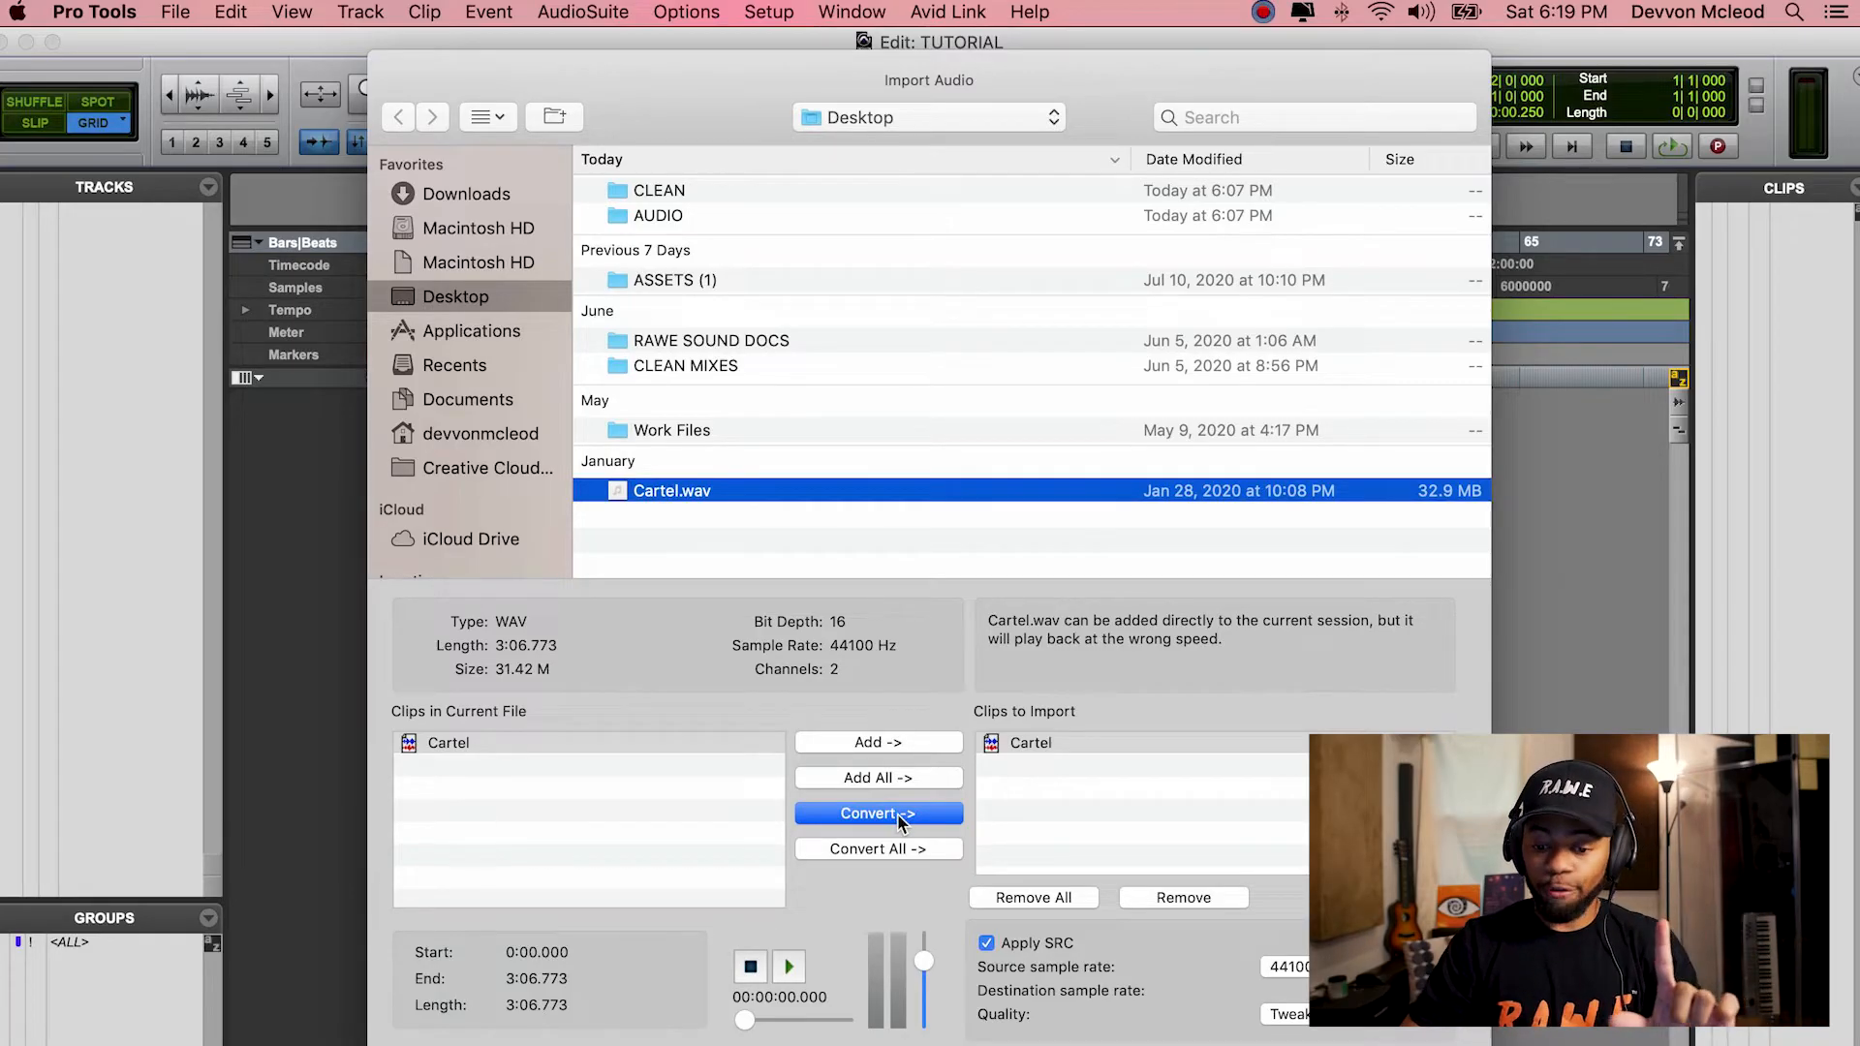
pyautogui.click(1162, 898)
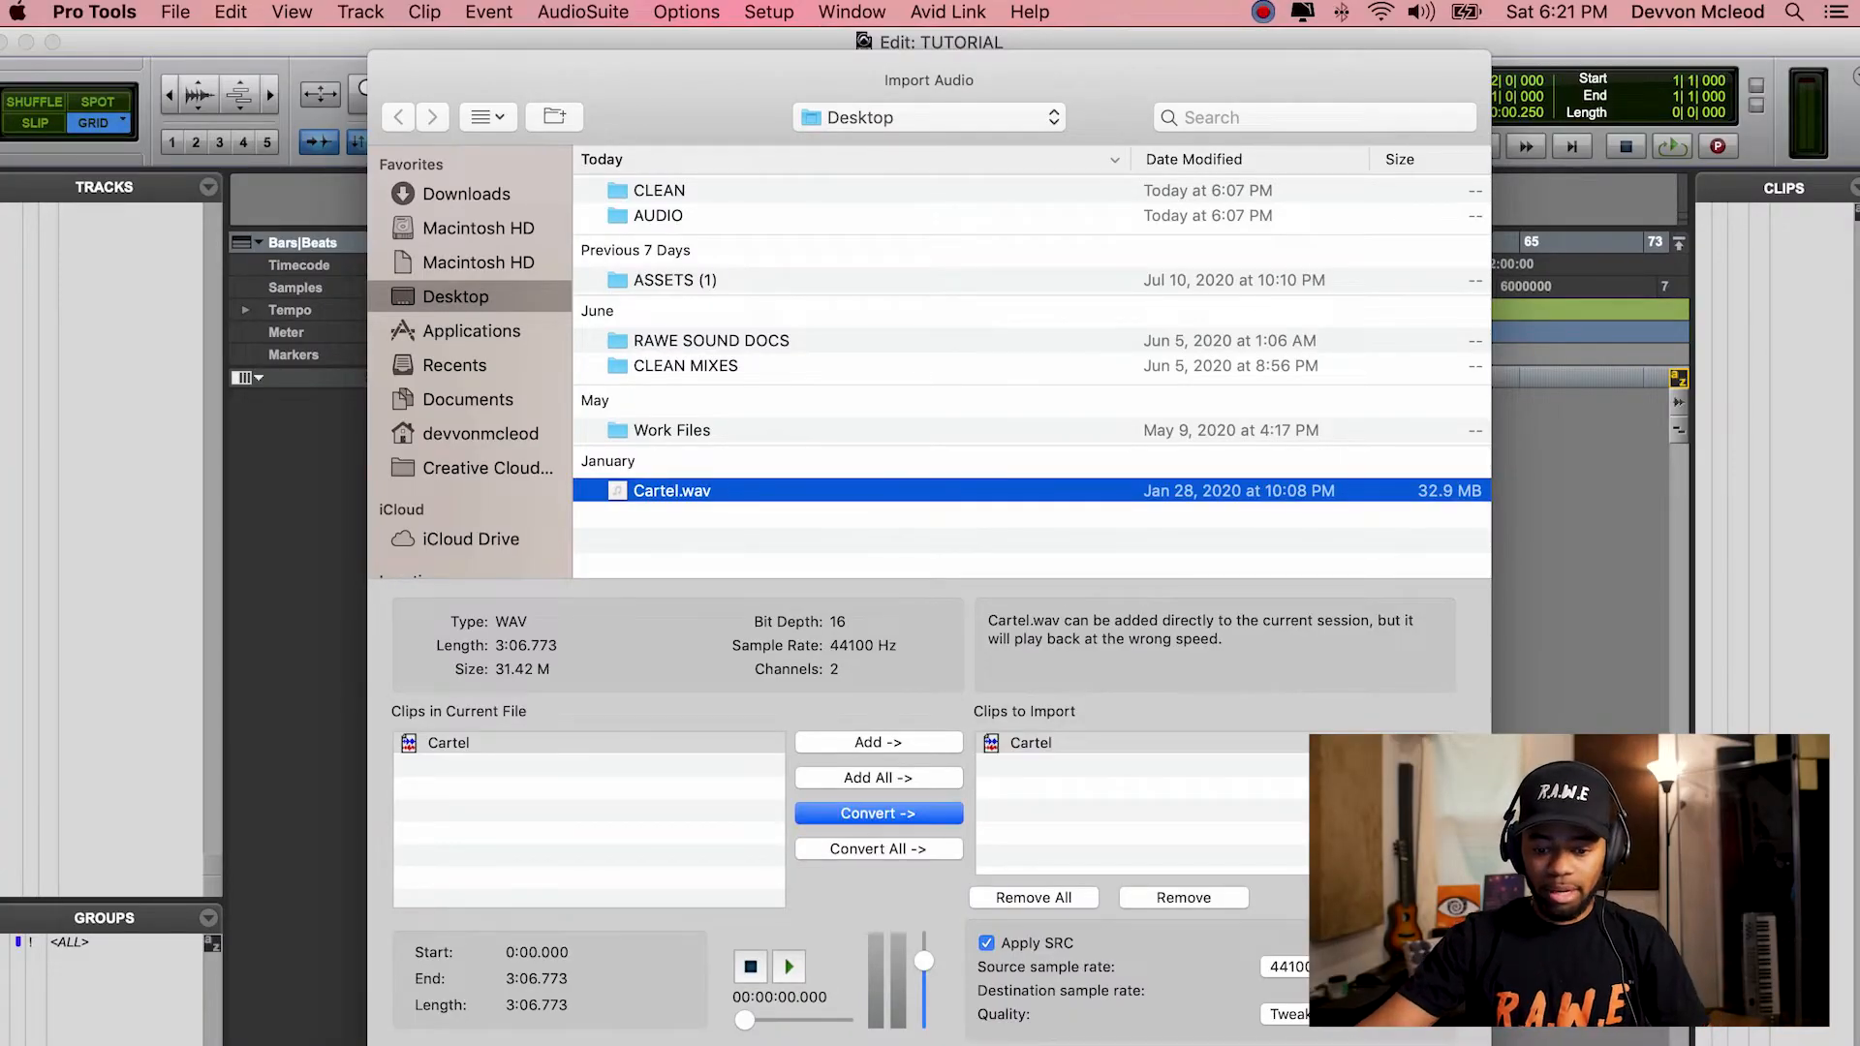
# Confirm the import with Audio Files as the destination folder and start processing.
pyautogui.press('Return')
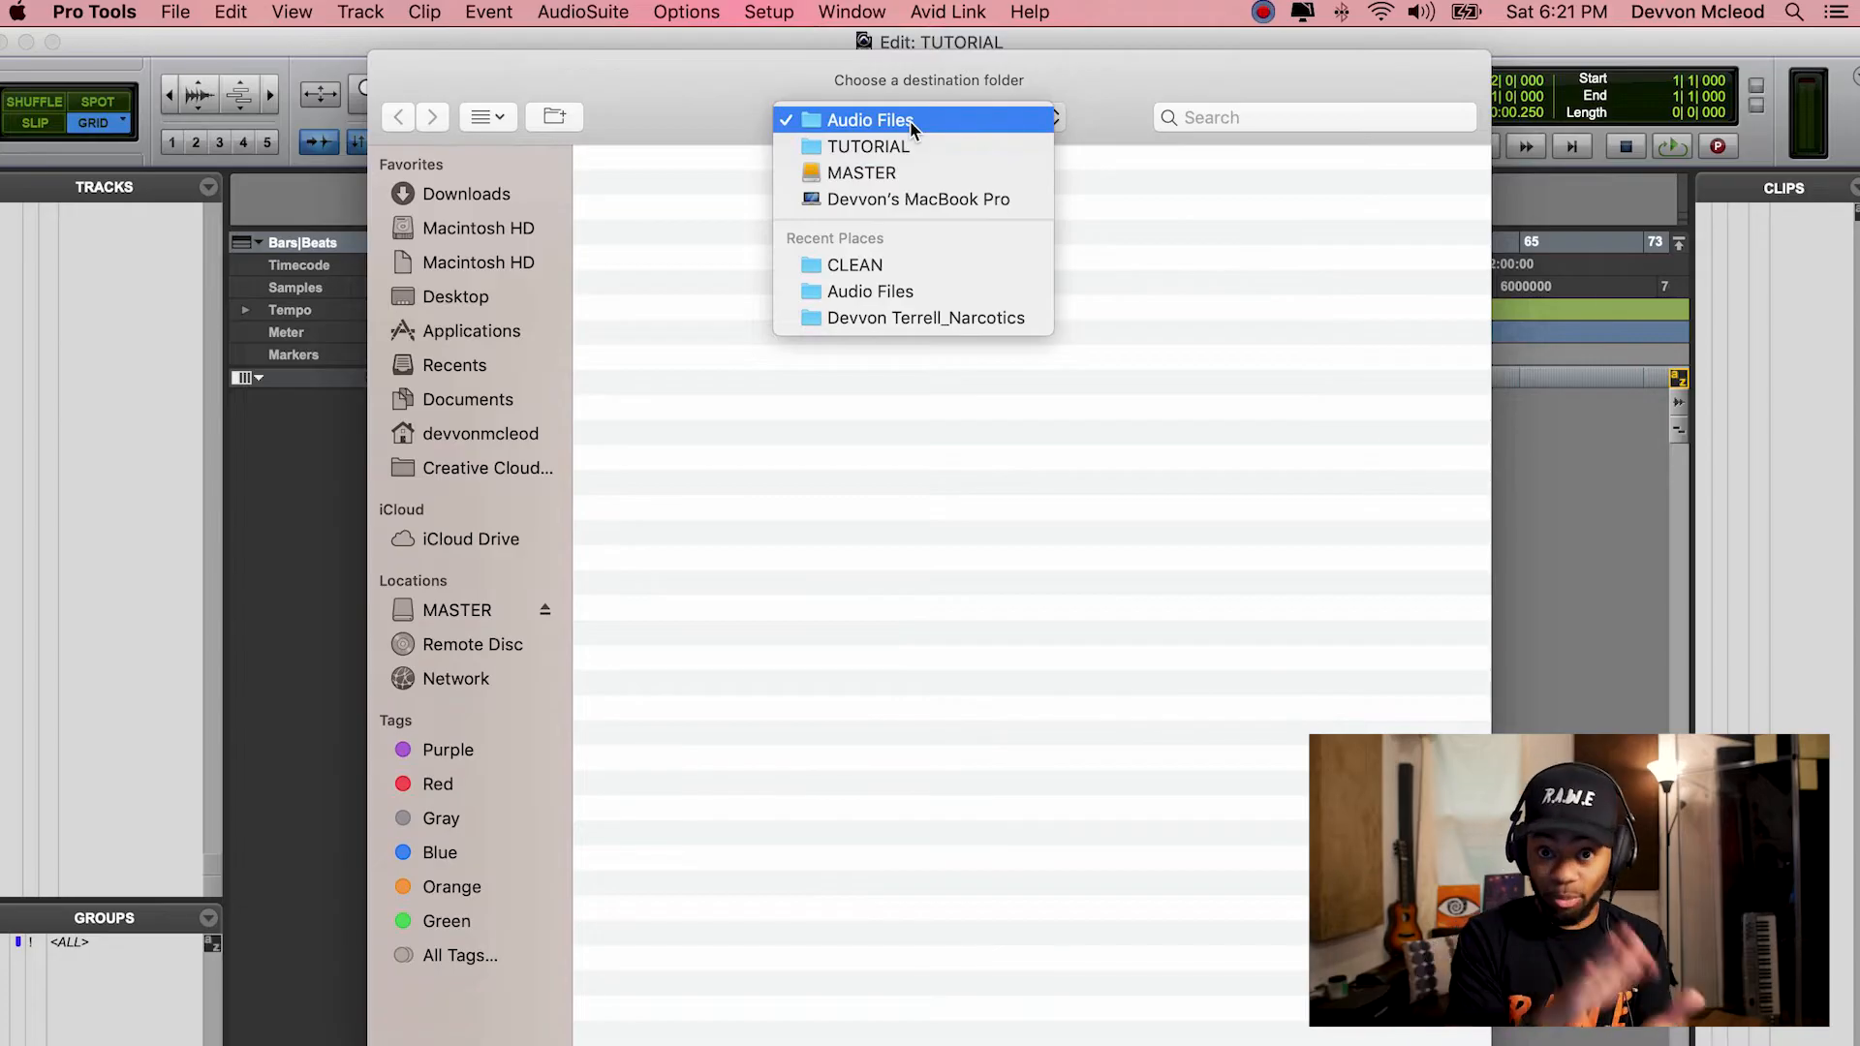
pyautogui.click(1164, 359)
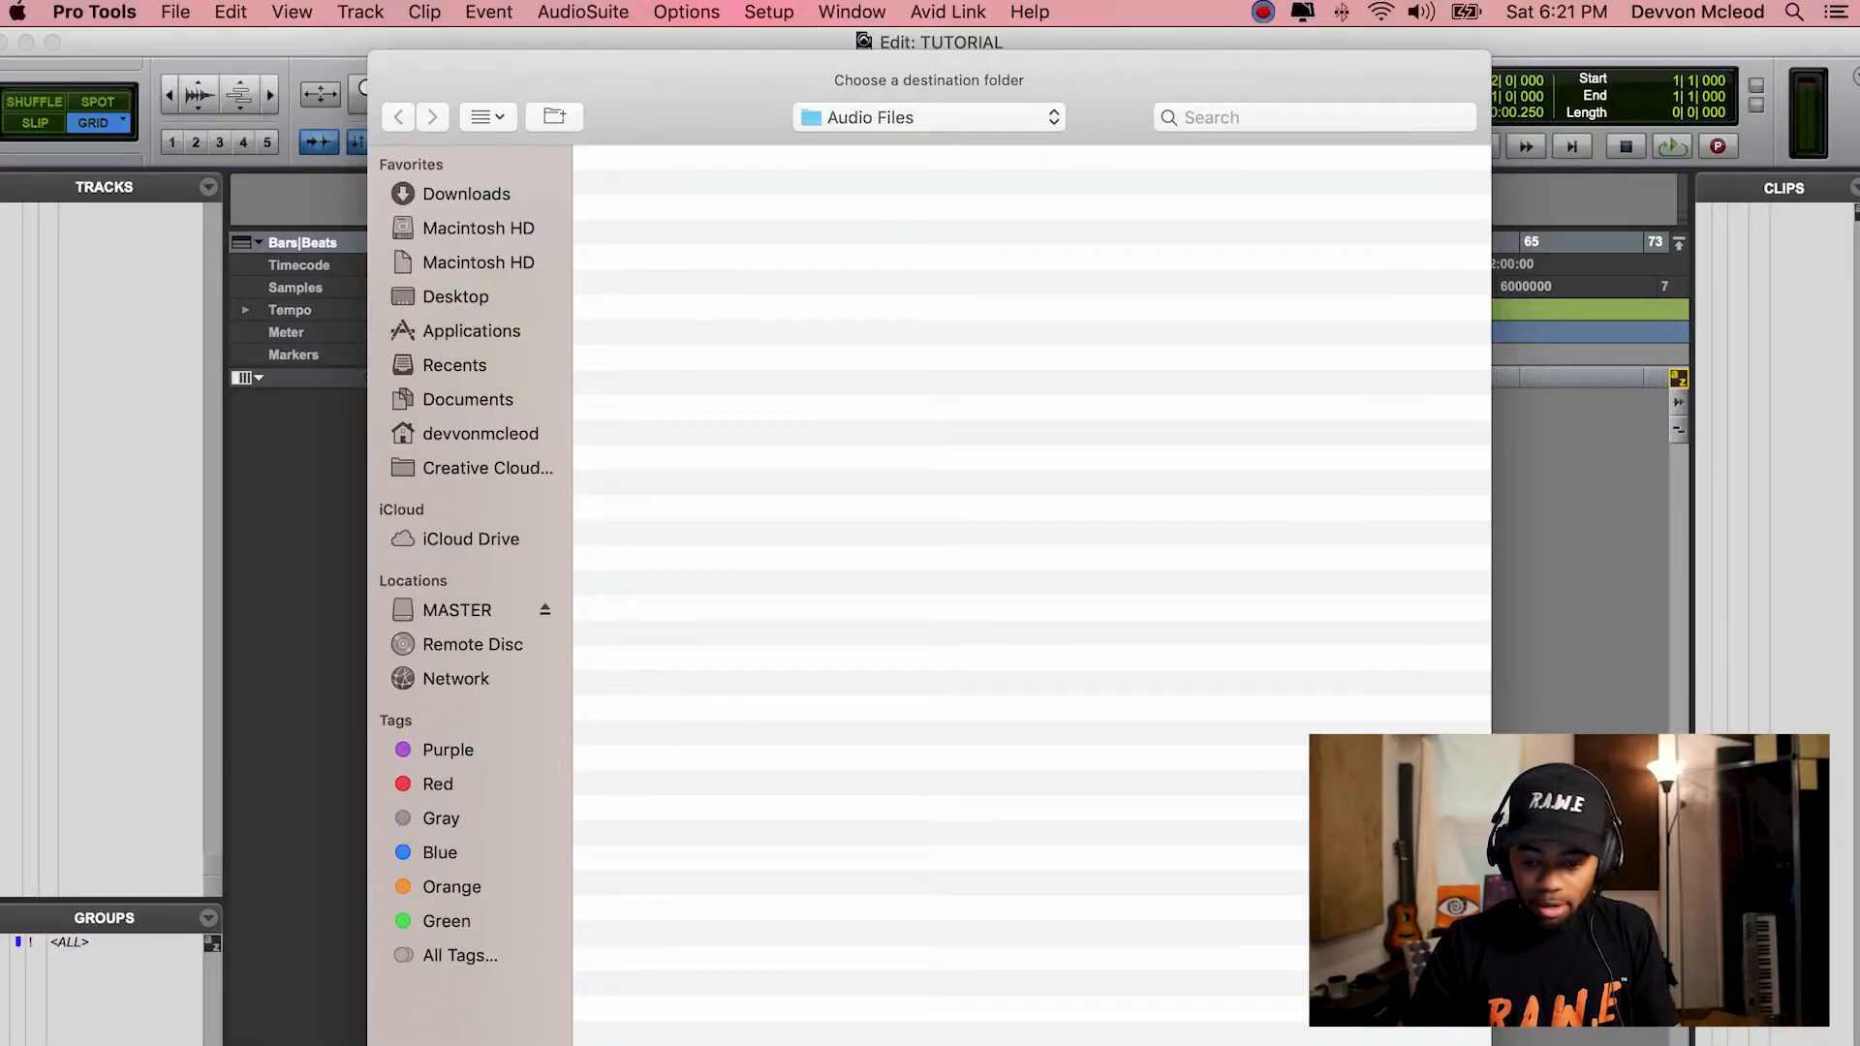
pyautogui.press('Return')
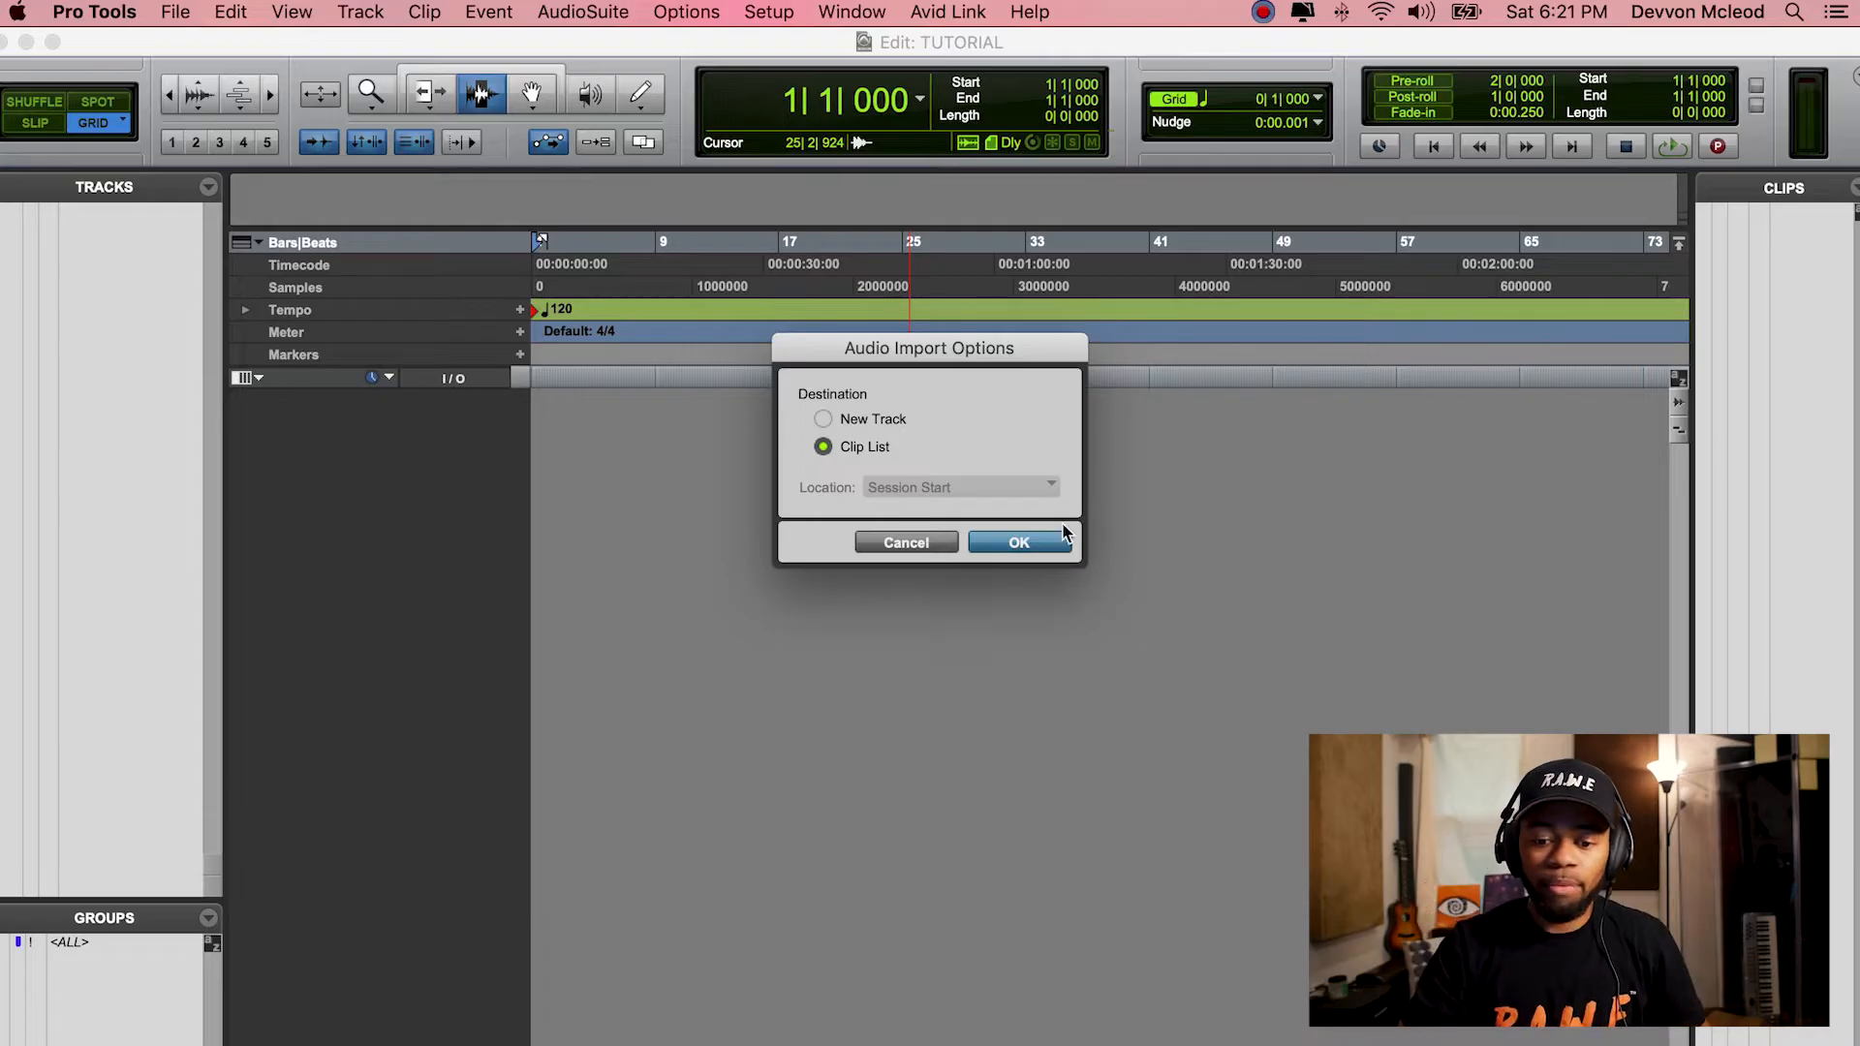
# Import Cartel to the Clip List, then place the clip on a new track at session start.
pyautogui.click(894, 423)
pyautogui.click(885, 446)
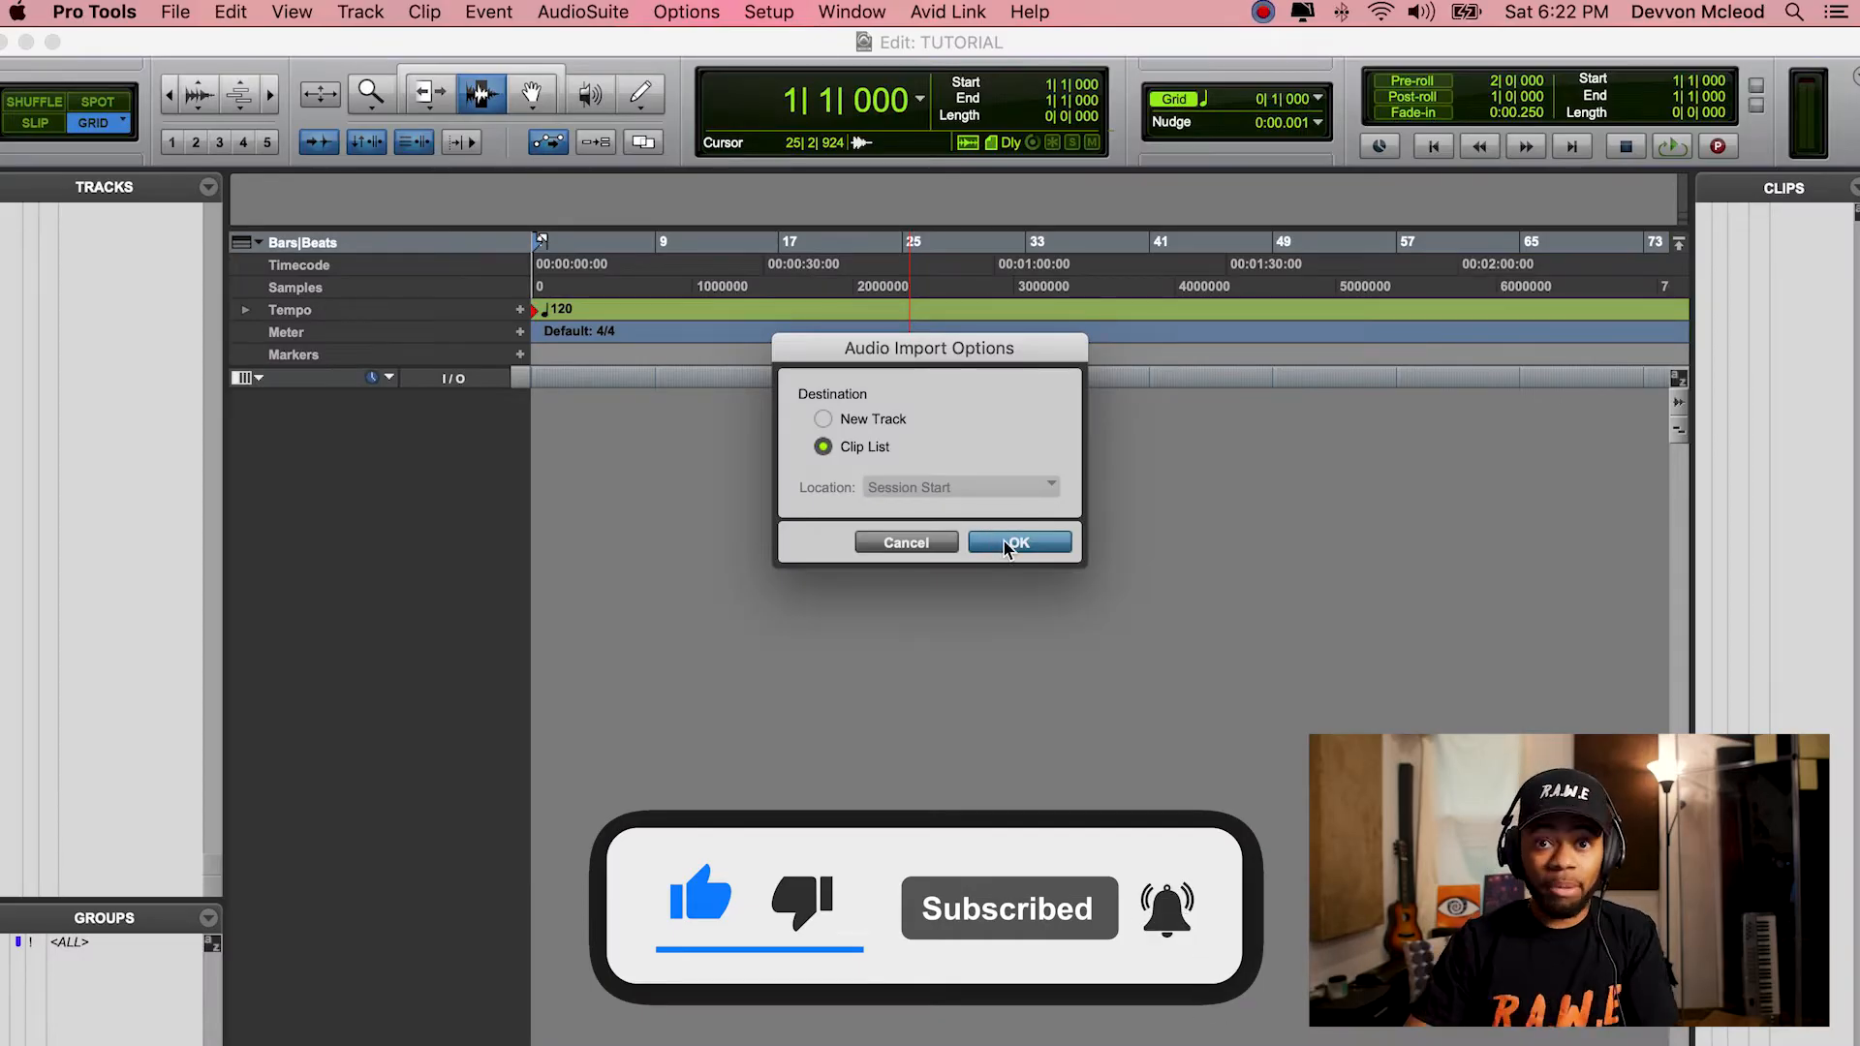
pyautogui.click(1016, 543)
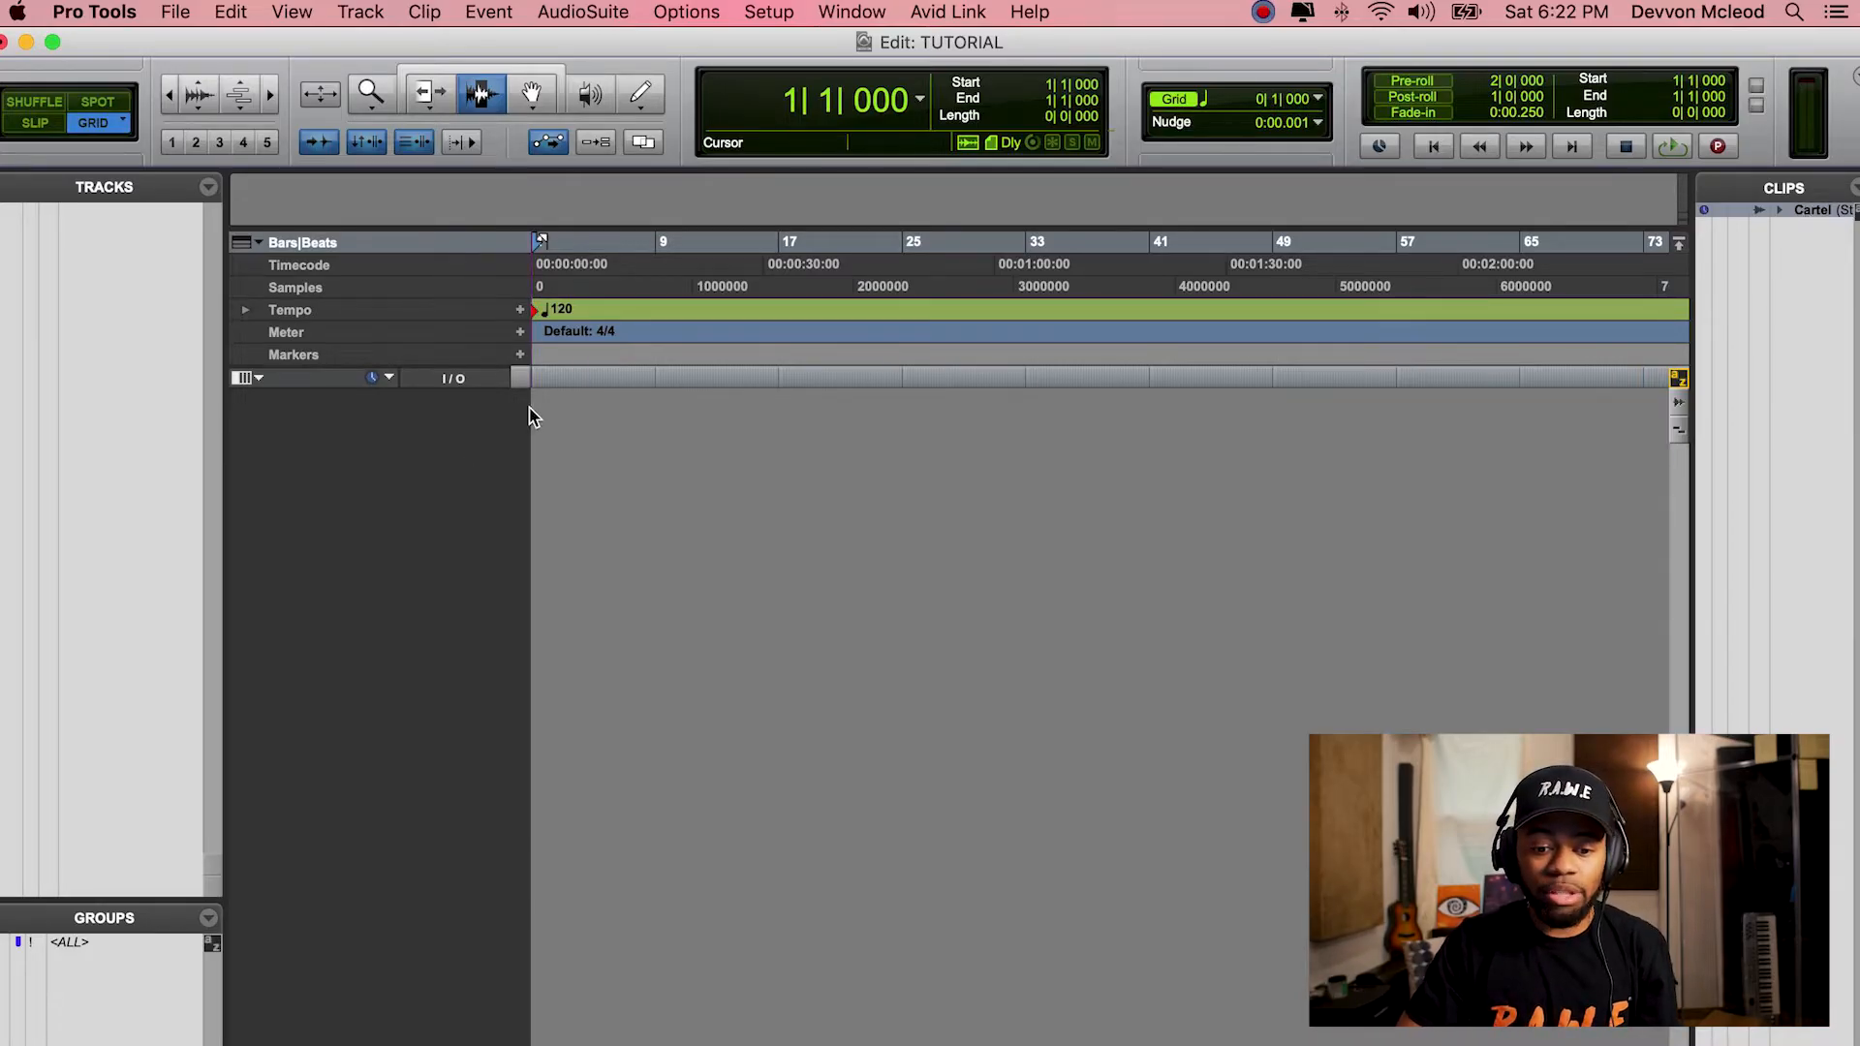
pyautogui.moveTo(529, 418); pyautogui.dragTo(532, 405)
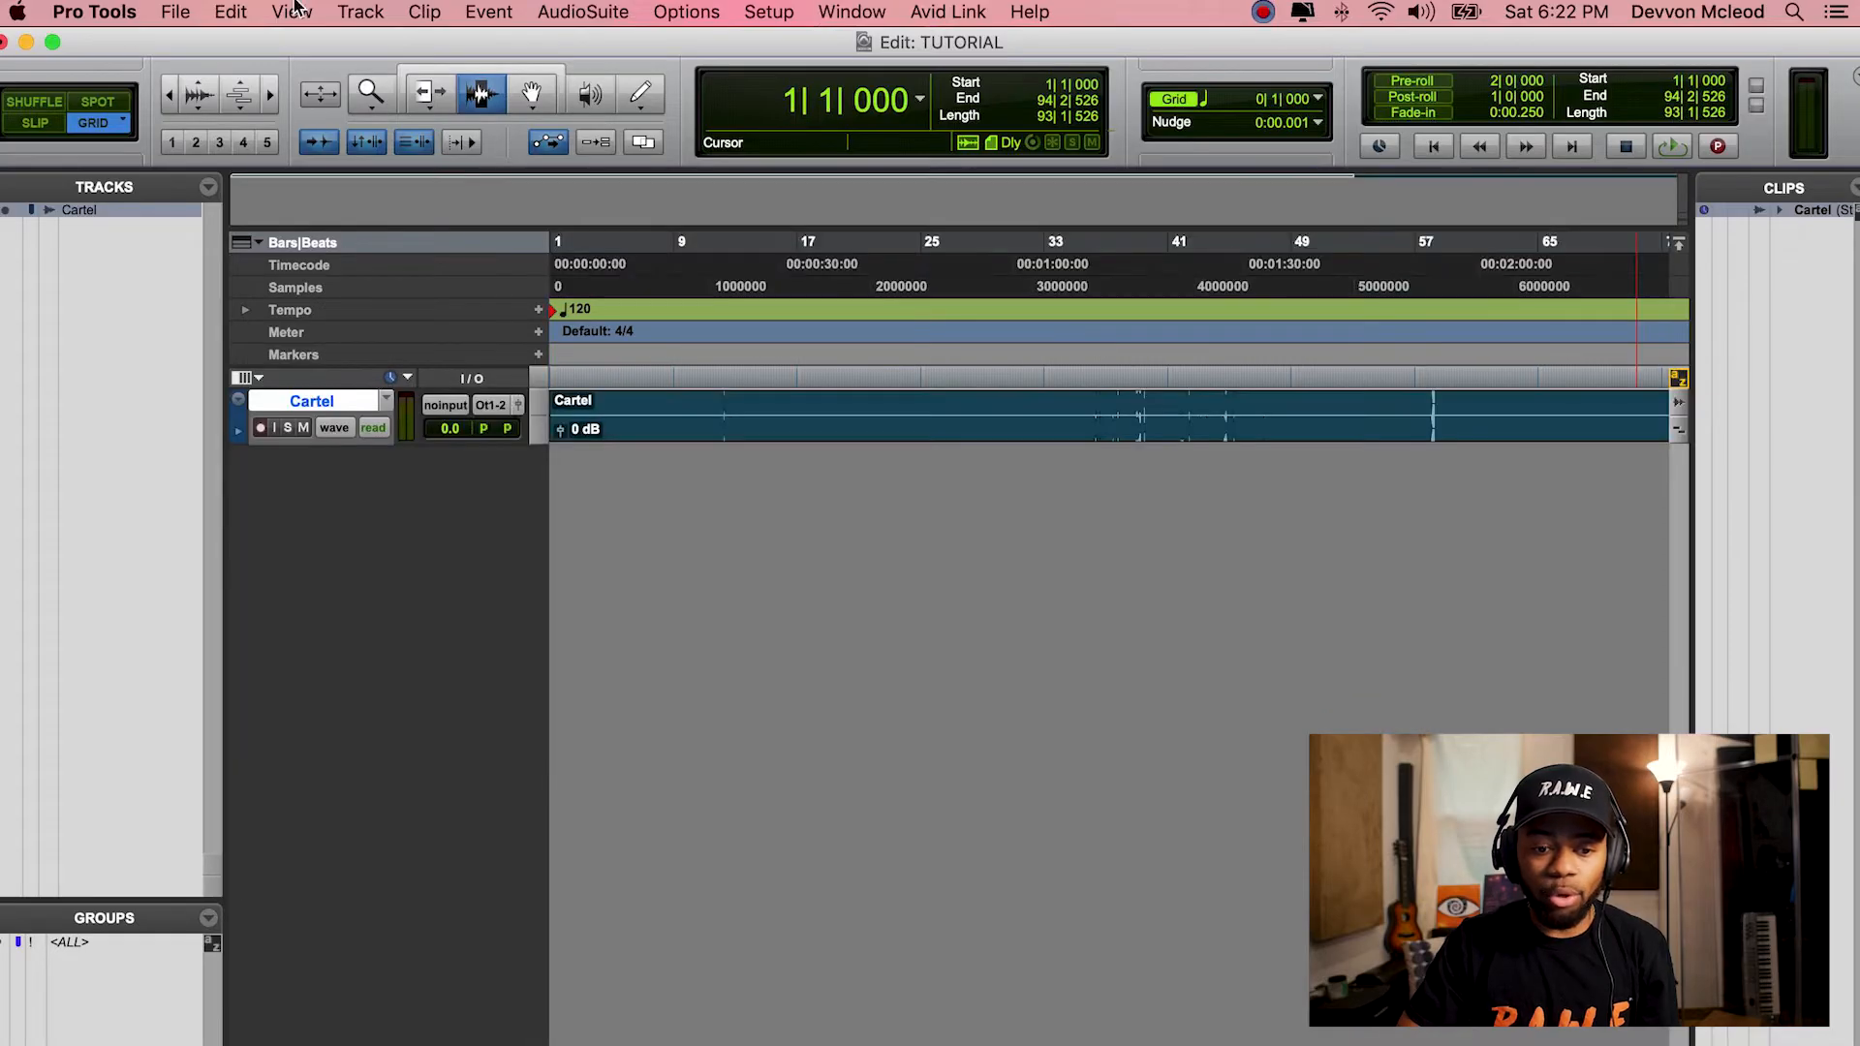
# Switch to the Grabber tool and select the Cartel clip.
pyautogui.click(530, 96)
pyautogui.click(611, 423)
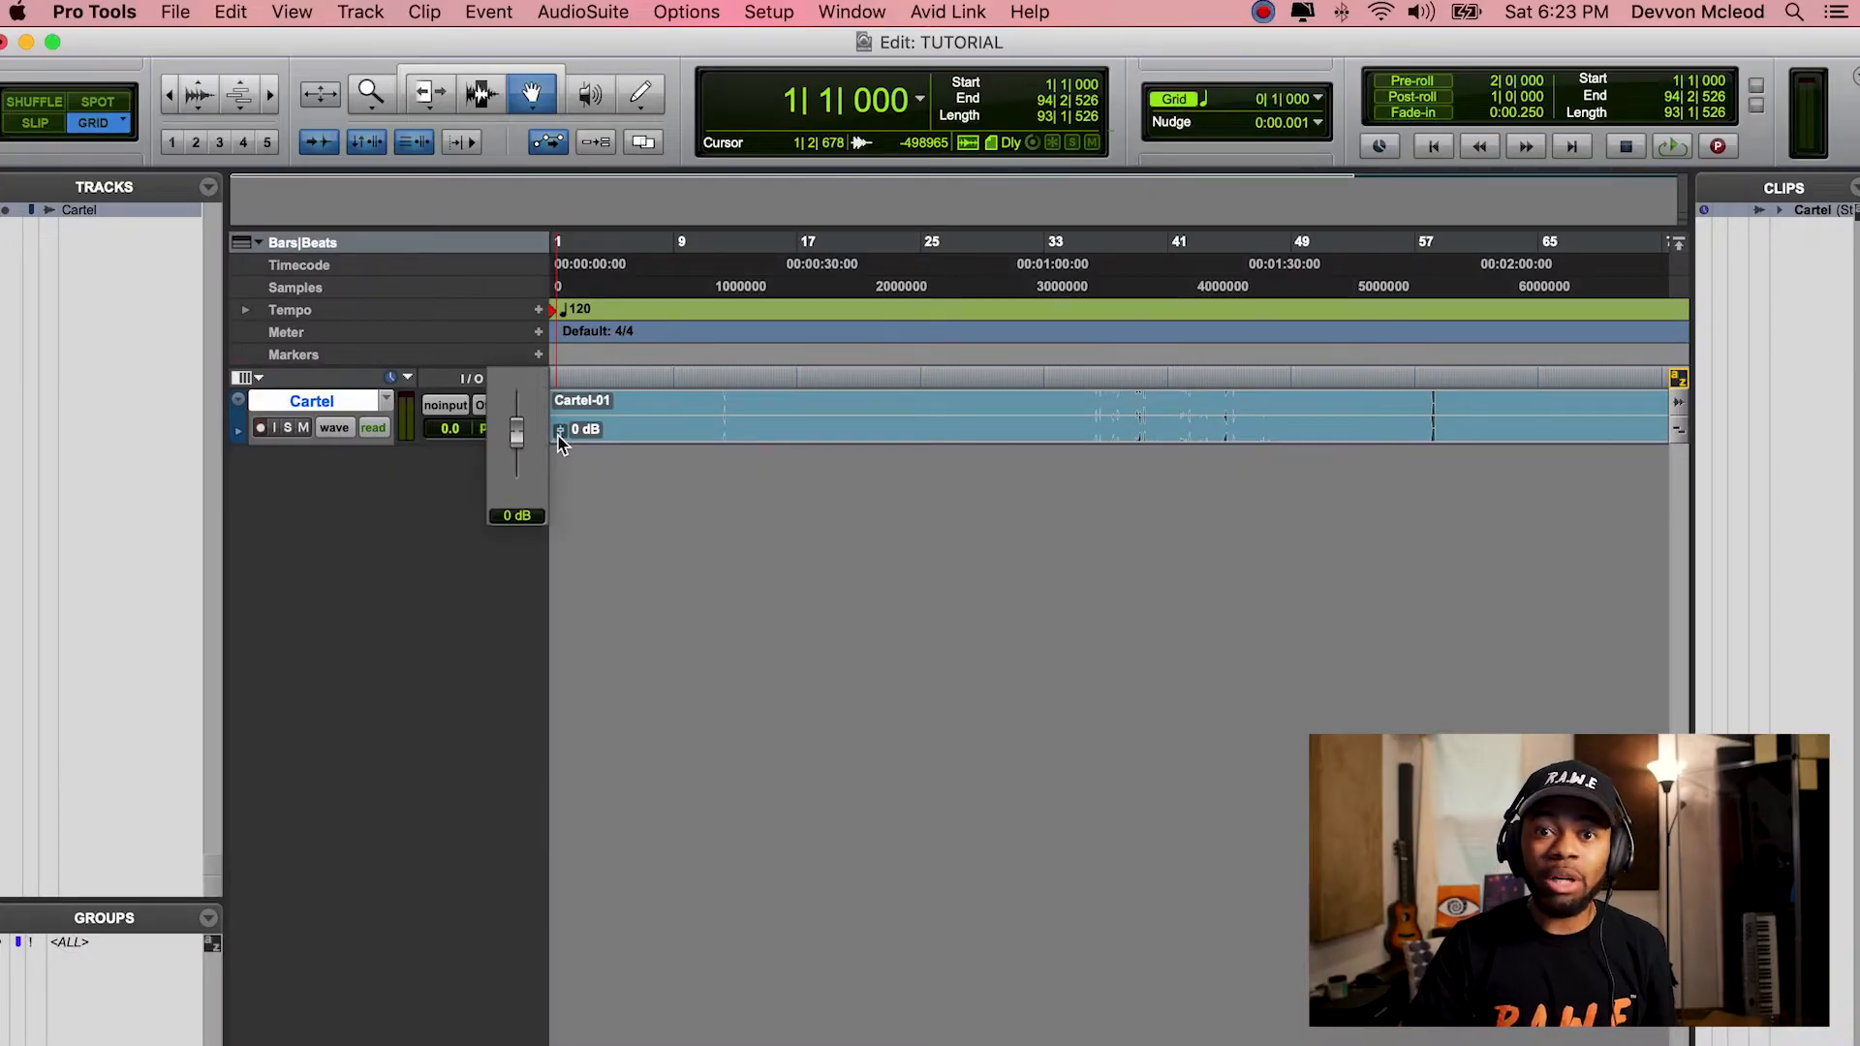
# Lower the Cartel clip's gain to -8.5 dB.
pyautogui.moveTo(561, 443); pyautogui.dragTo(561, 450)
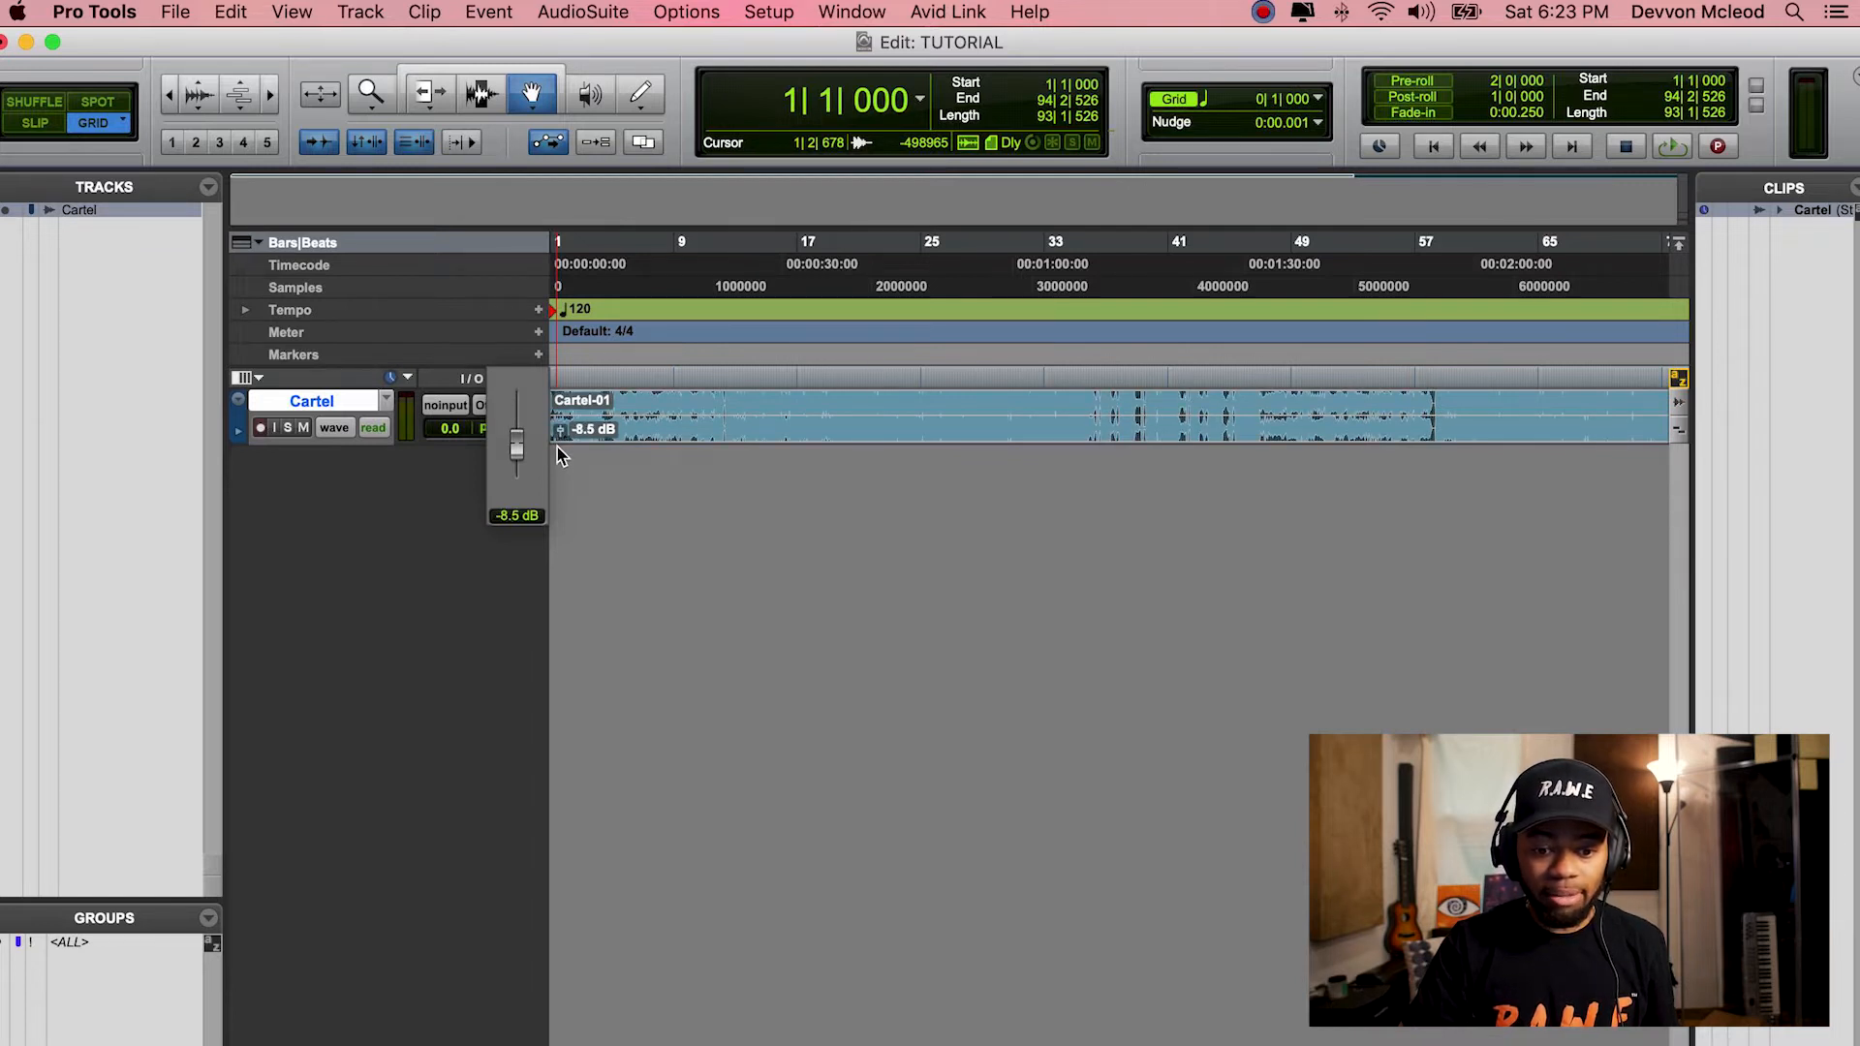
pyautogui.moveTo(557, 454); pyautogui.dragTo(556, 453)
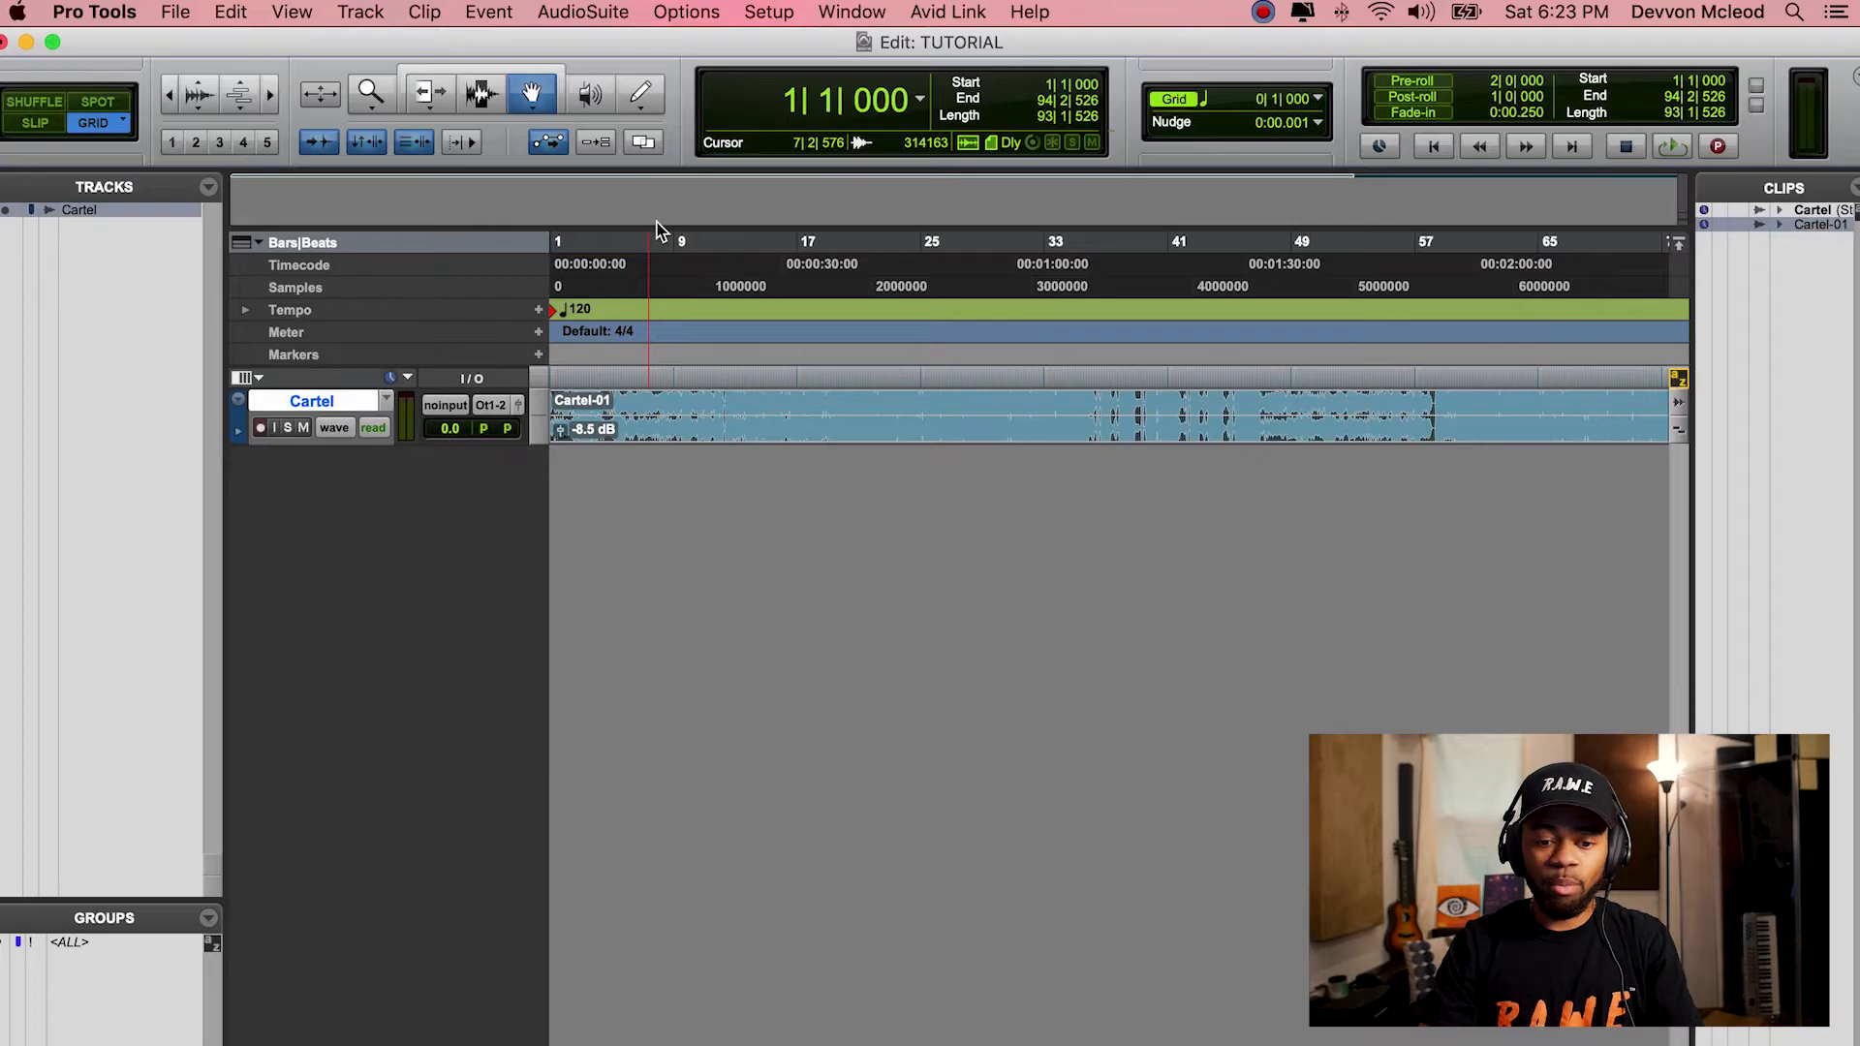
# With the Selector tool, cut two stretches out of Cartel-01, then undo to restore the whole clip.
pyautogui.click(481, 96)
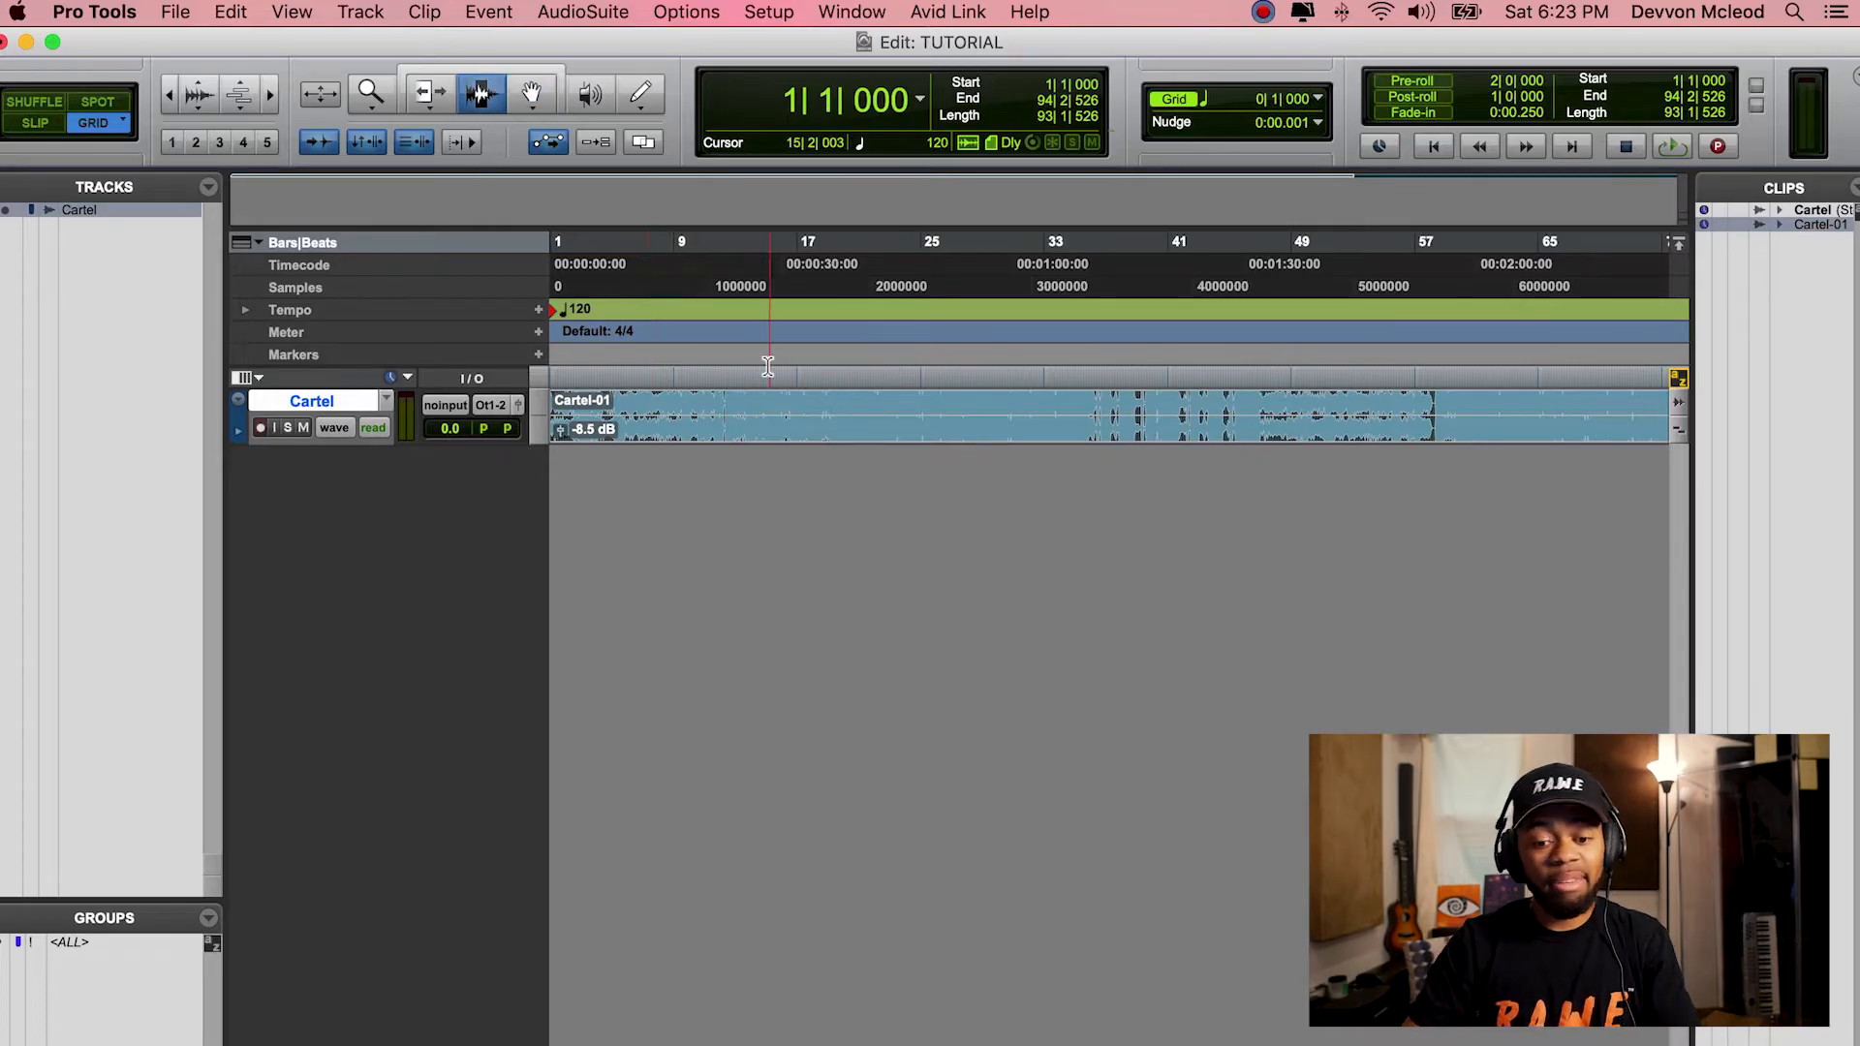
pyautogui.moveTo(759, 414); pyautogui.dragTo(1043, 422)
pyautogui.press('Delete')
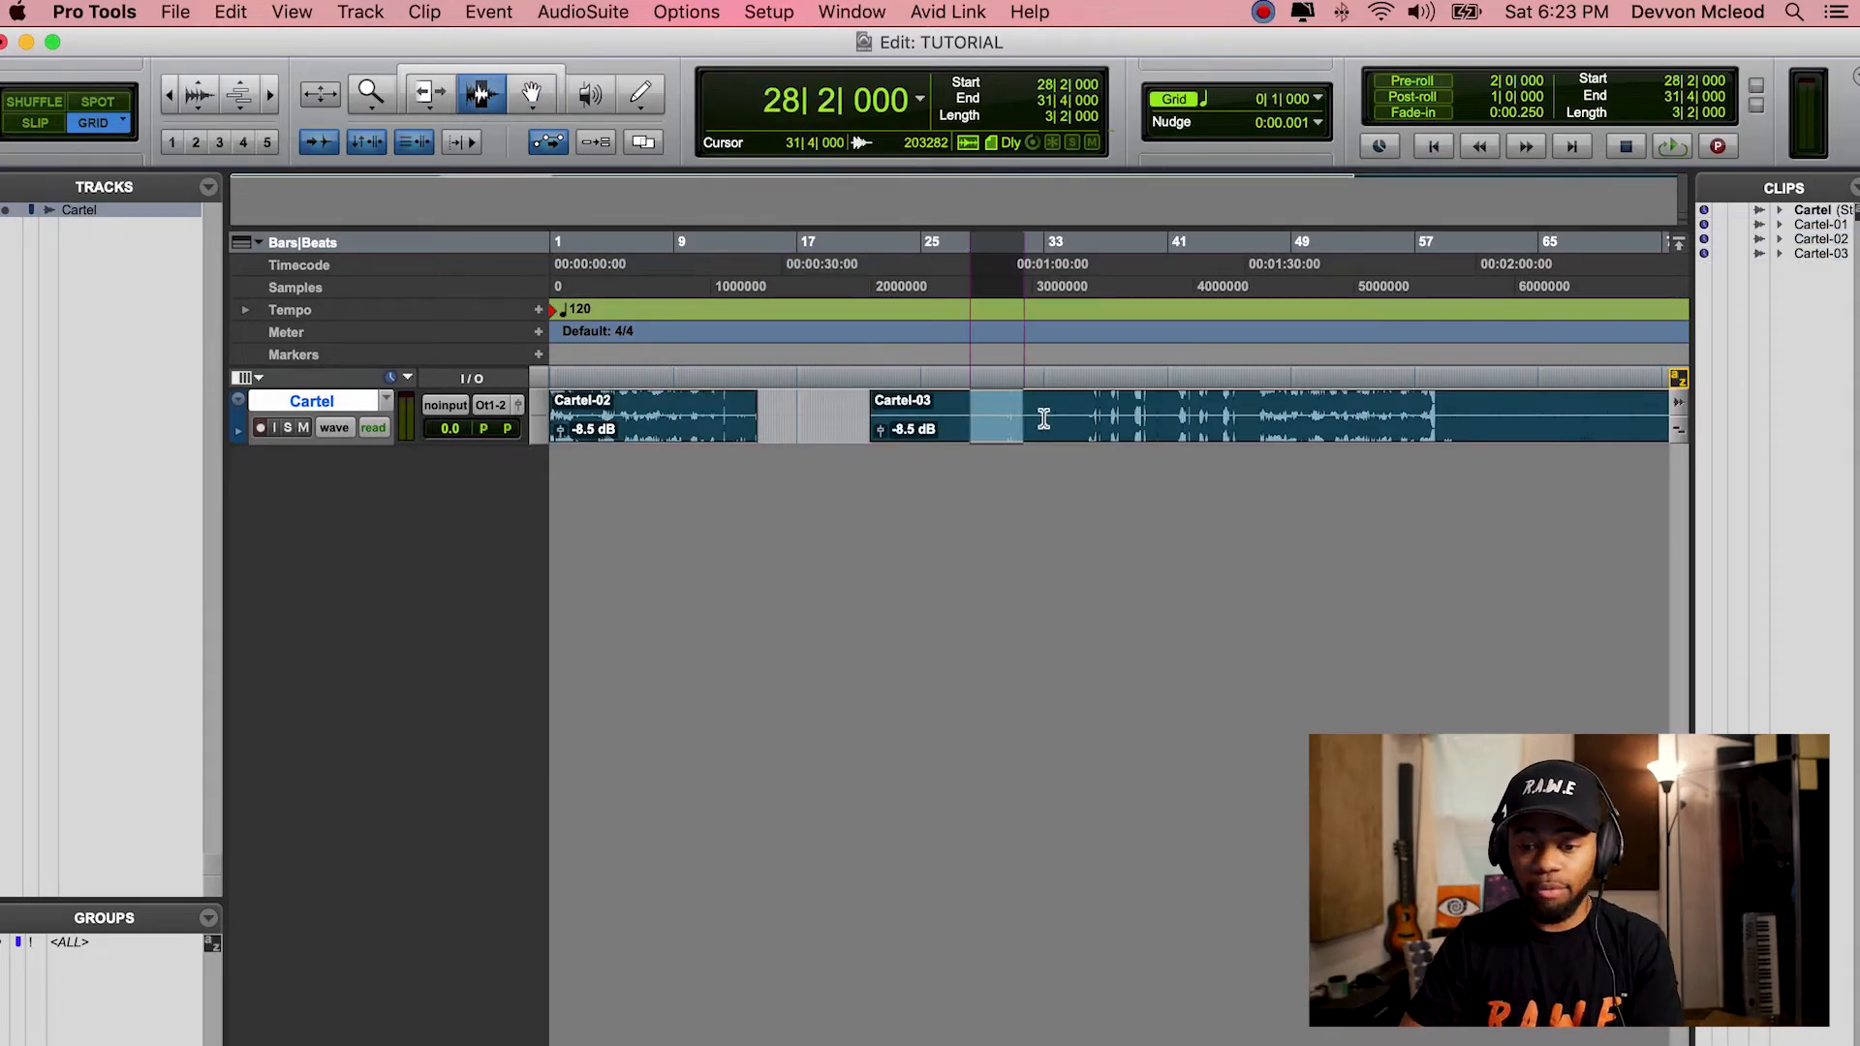
pyautogui.press('Delete')
pyautogui.press('super+z')
pyautogui.press('super+z')
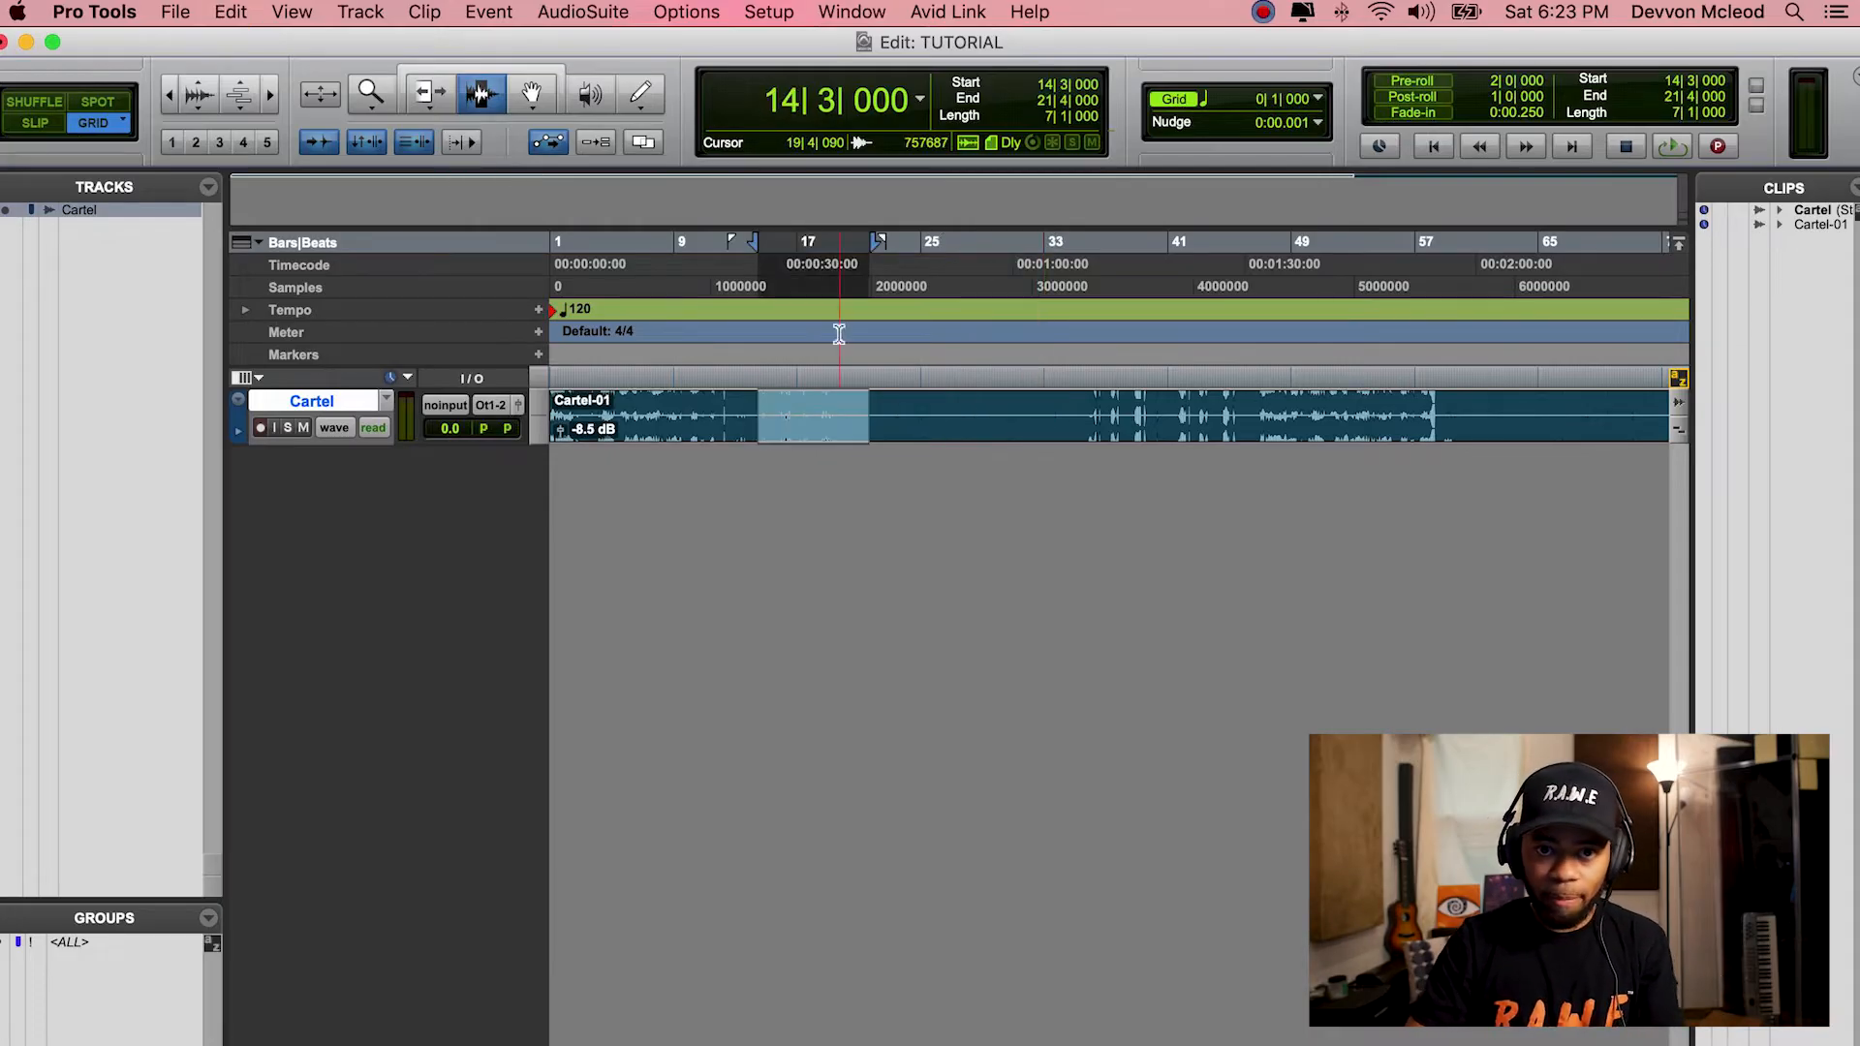
pyautogui.click(852, 13)
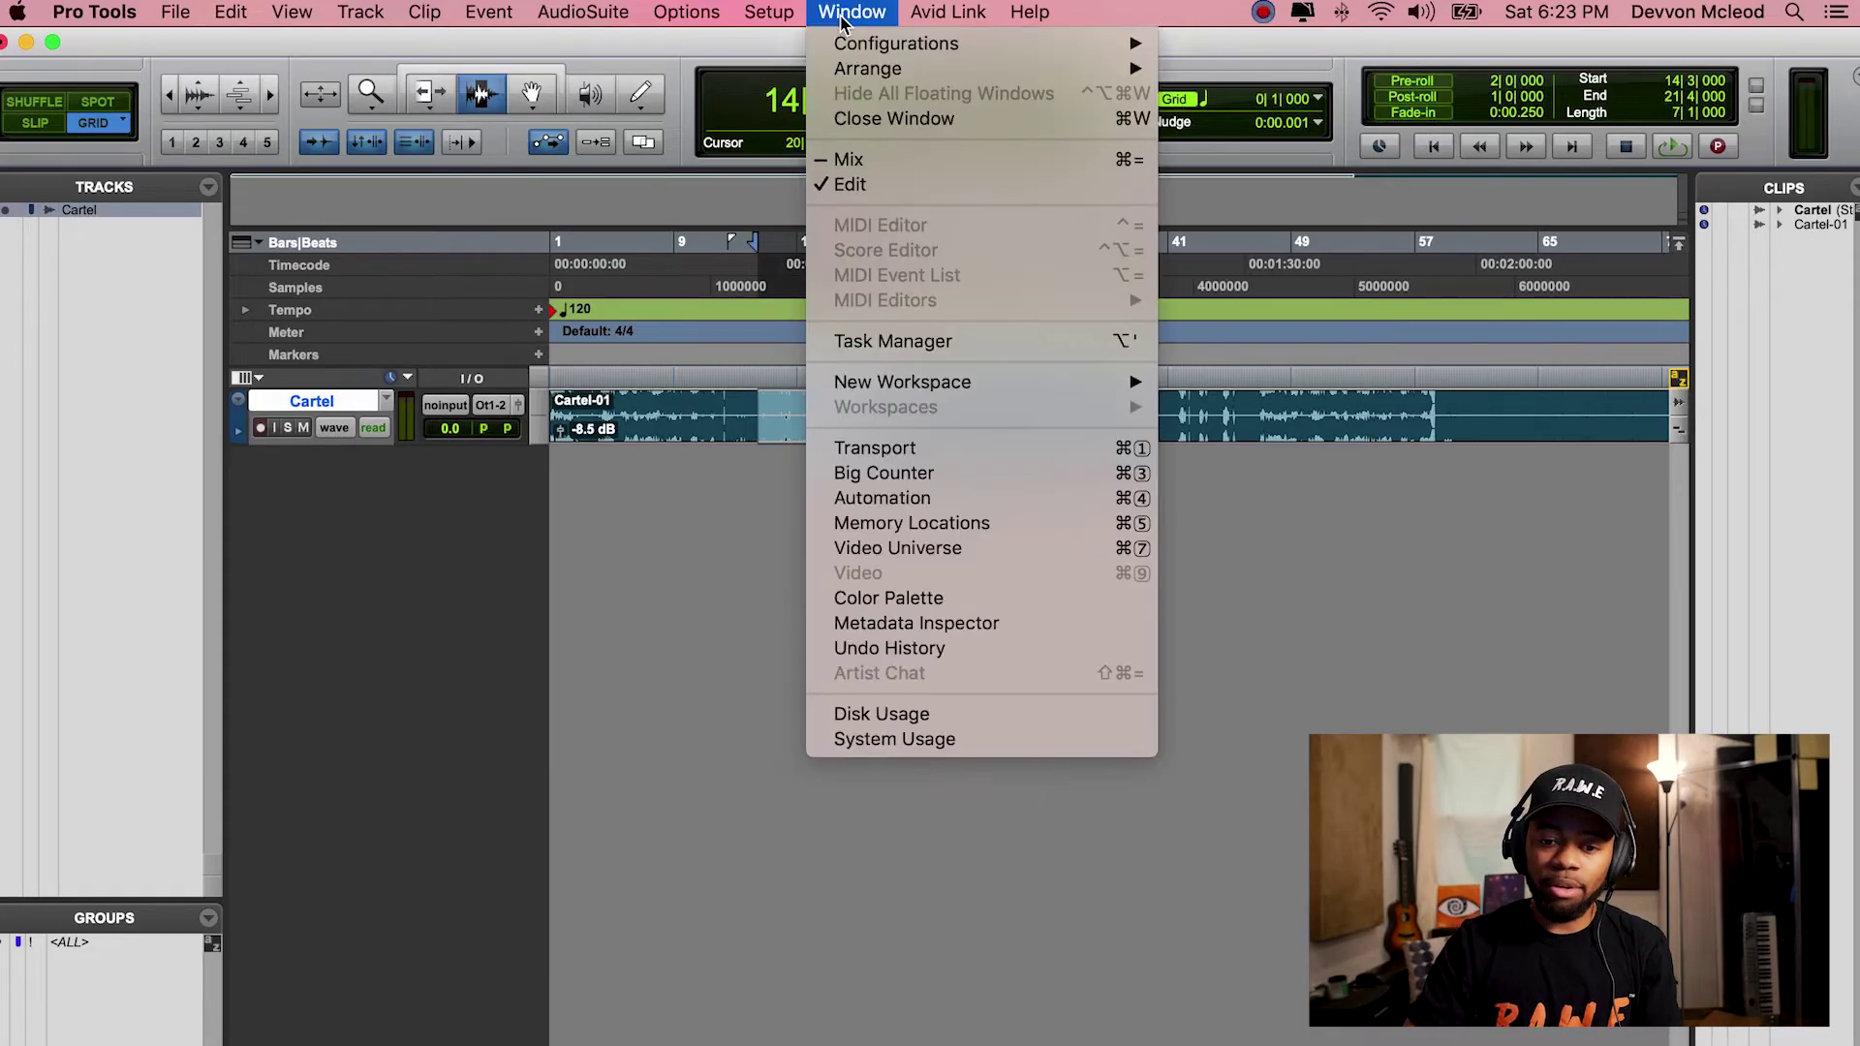
pyautogui.click(878, 163)
pyautogui.scroll(-3, 731, 347)
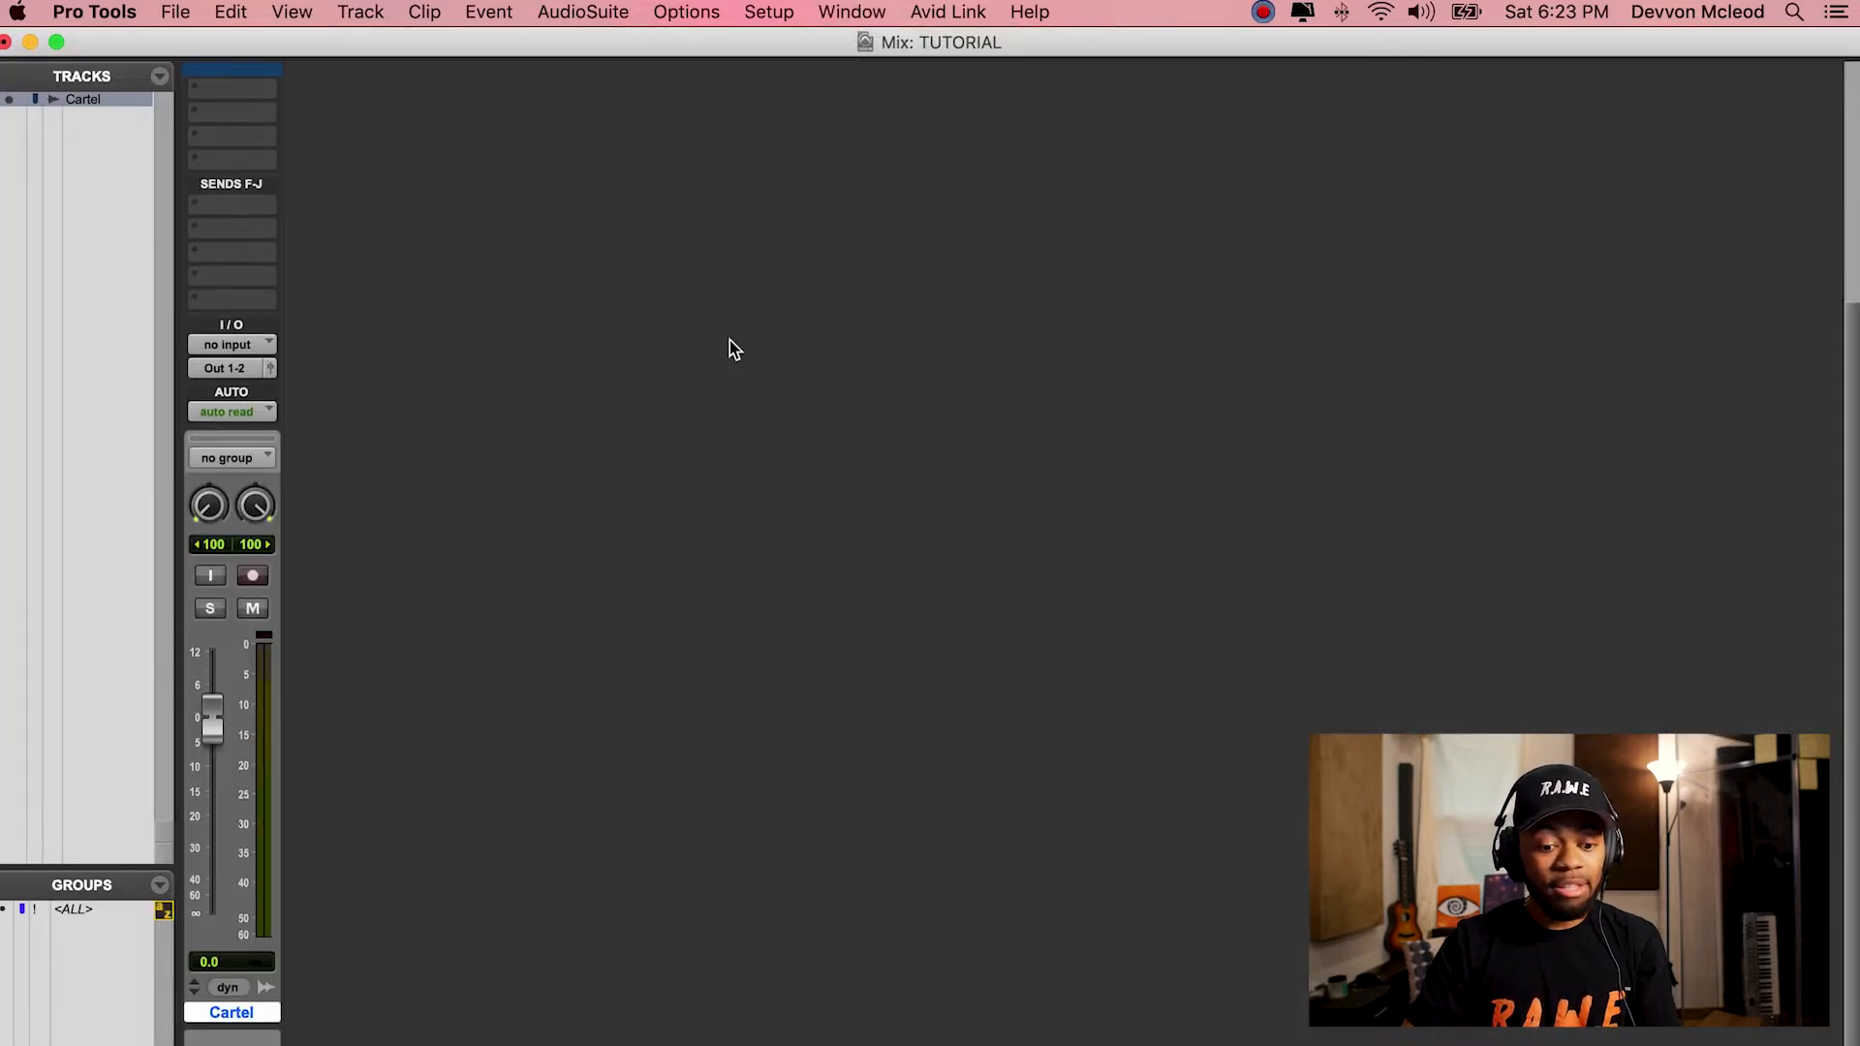
pyautogui.scroll(3, 730, 346)
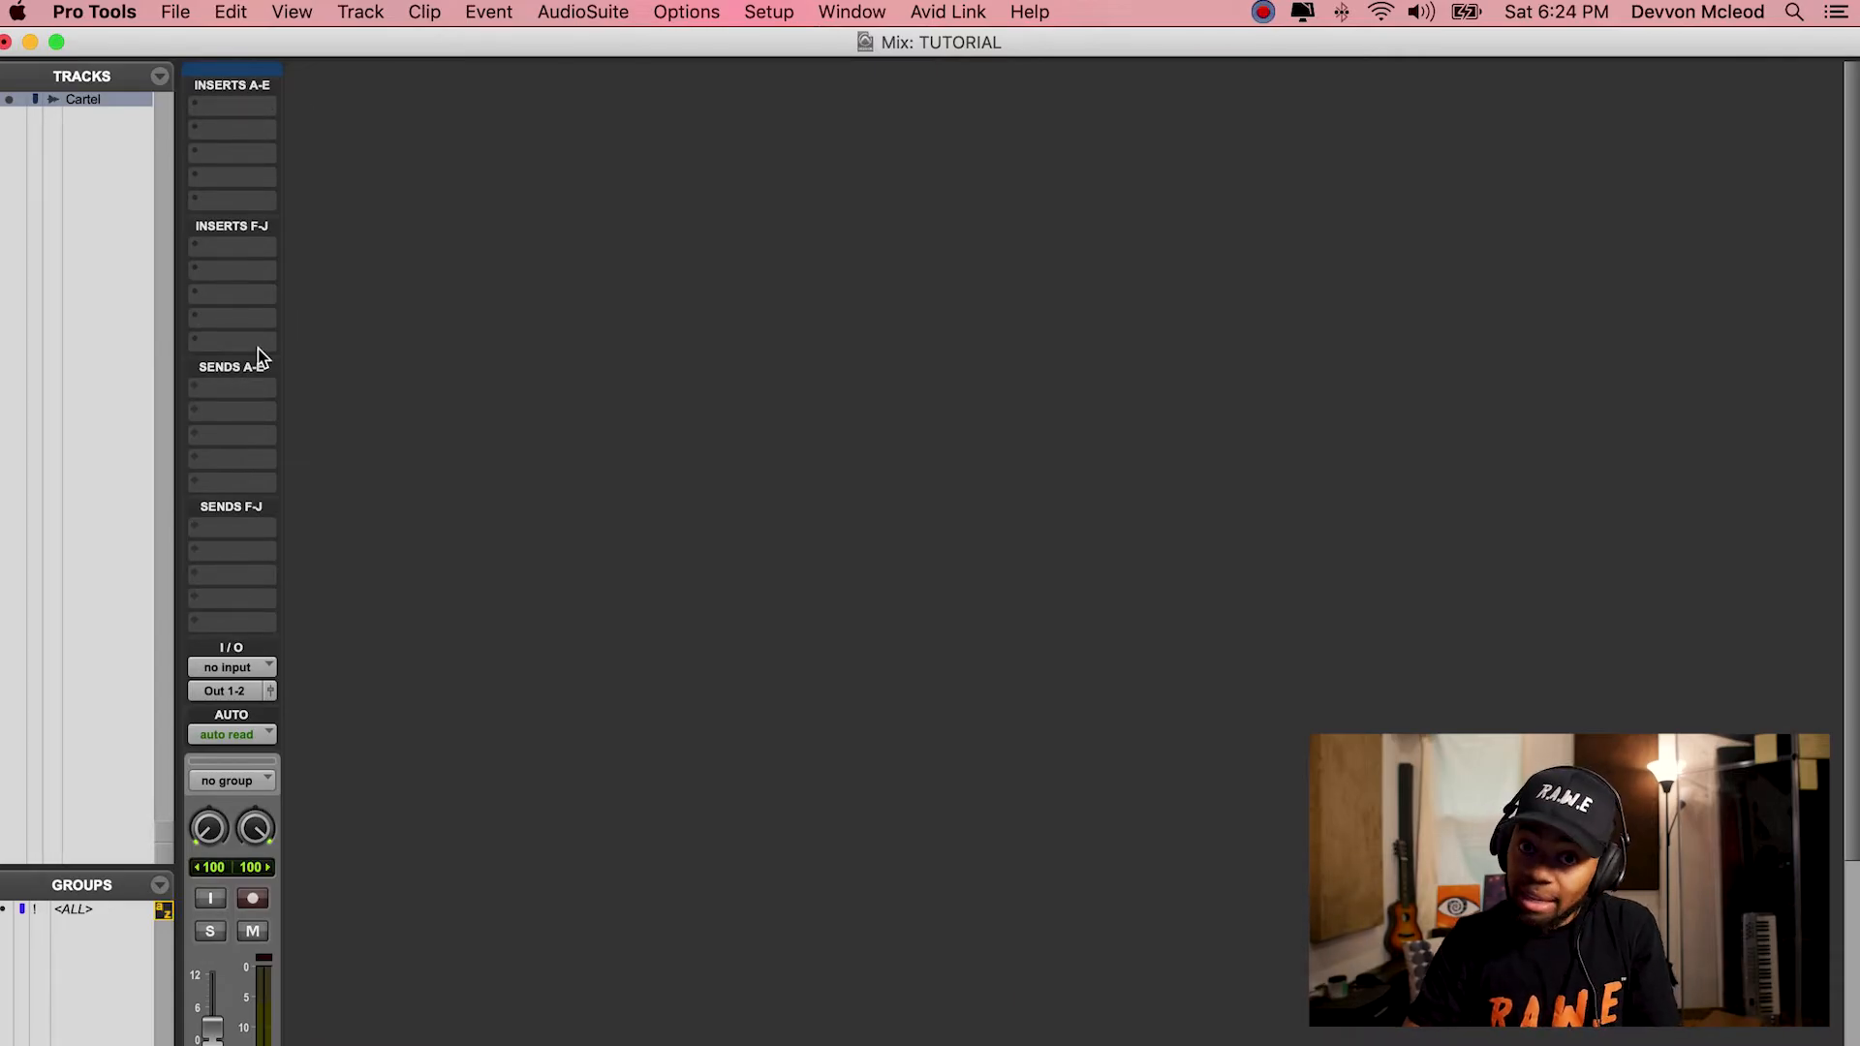
pyautogui.scroll(-3, 259, 356)
pyautogui.scroll(3, 273, 371)
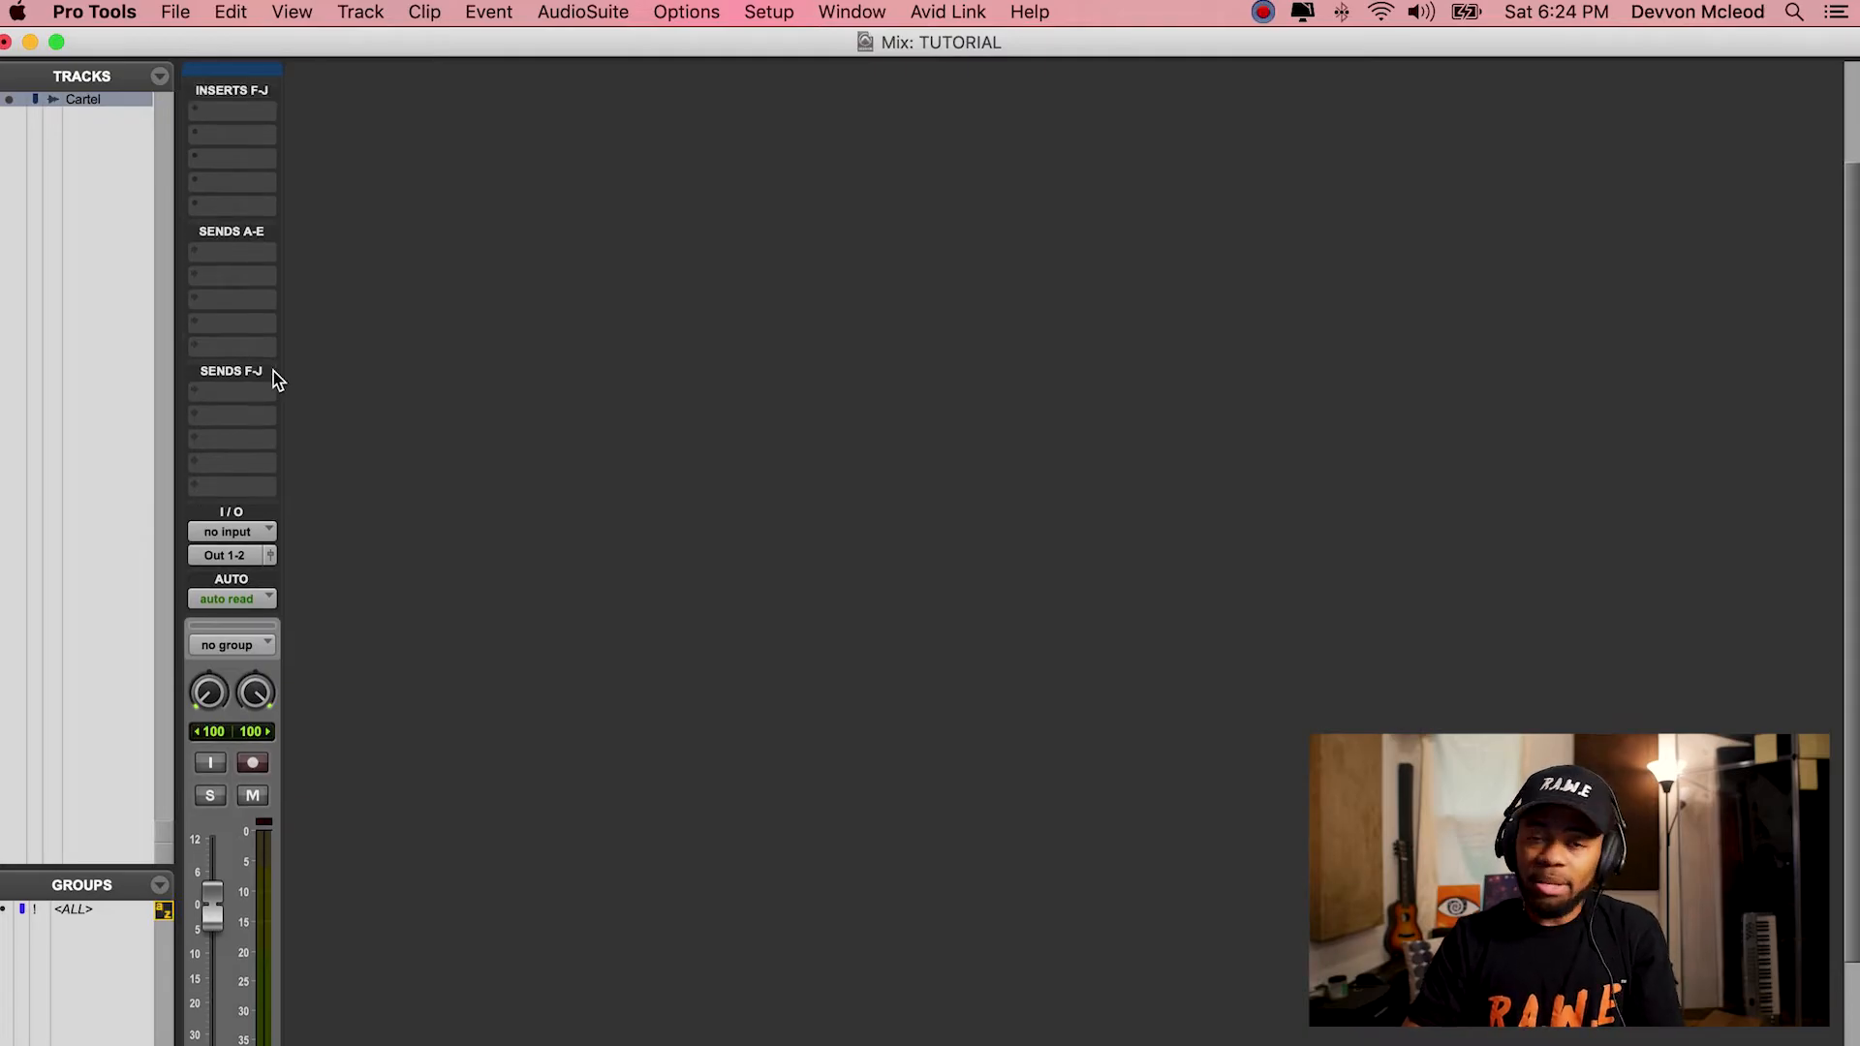
pyautogui.scroll(3, 273, 370)
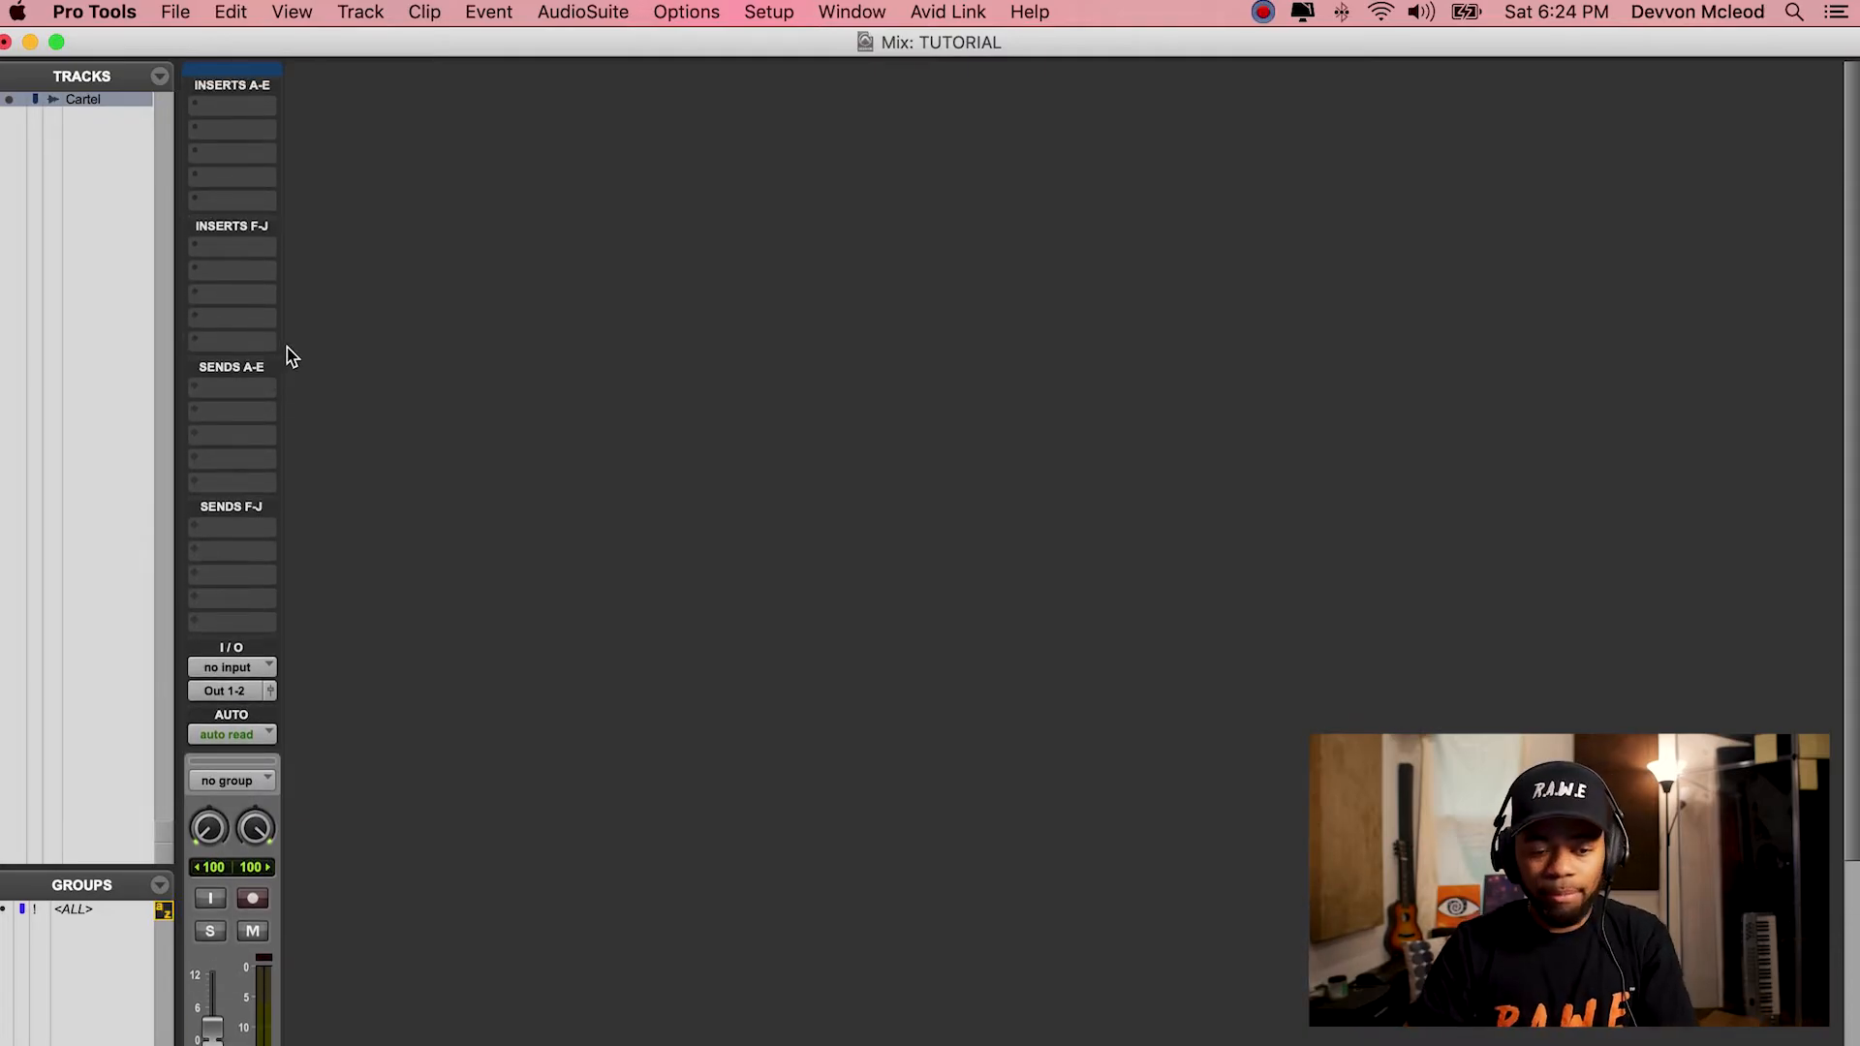
pyautogui.scroll(-5, 286, 357)
pyautogui.press('super+equal')
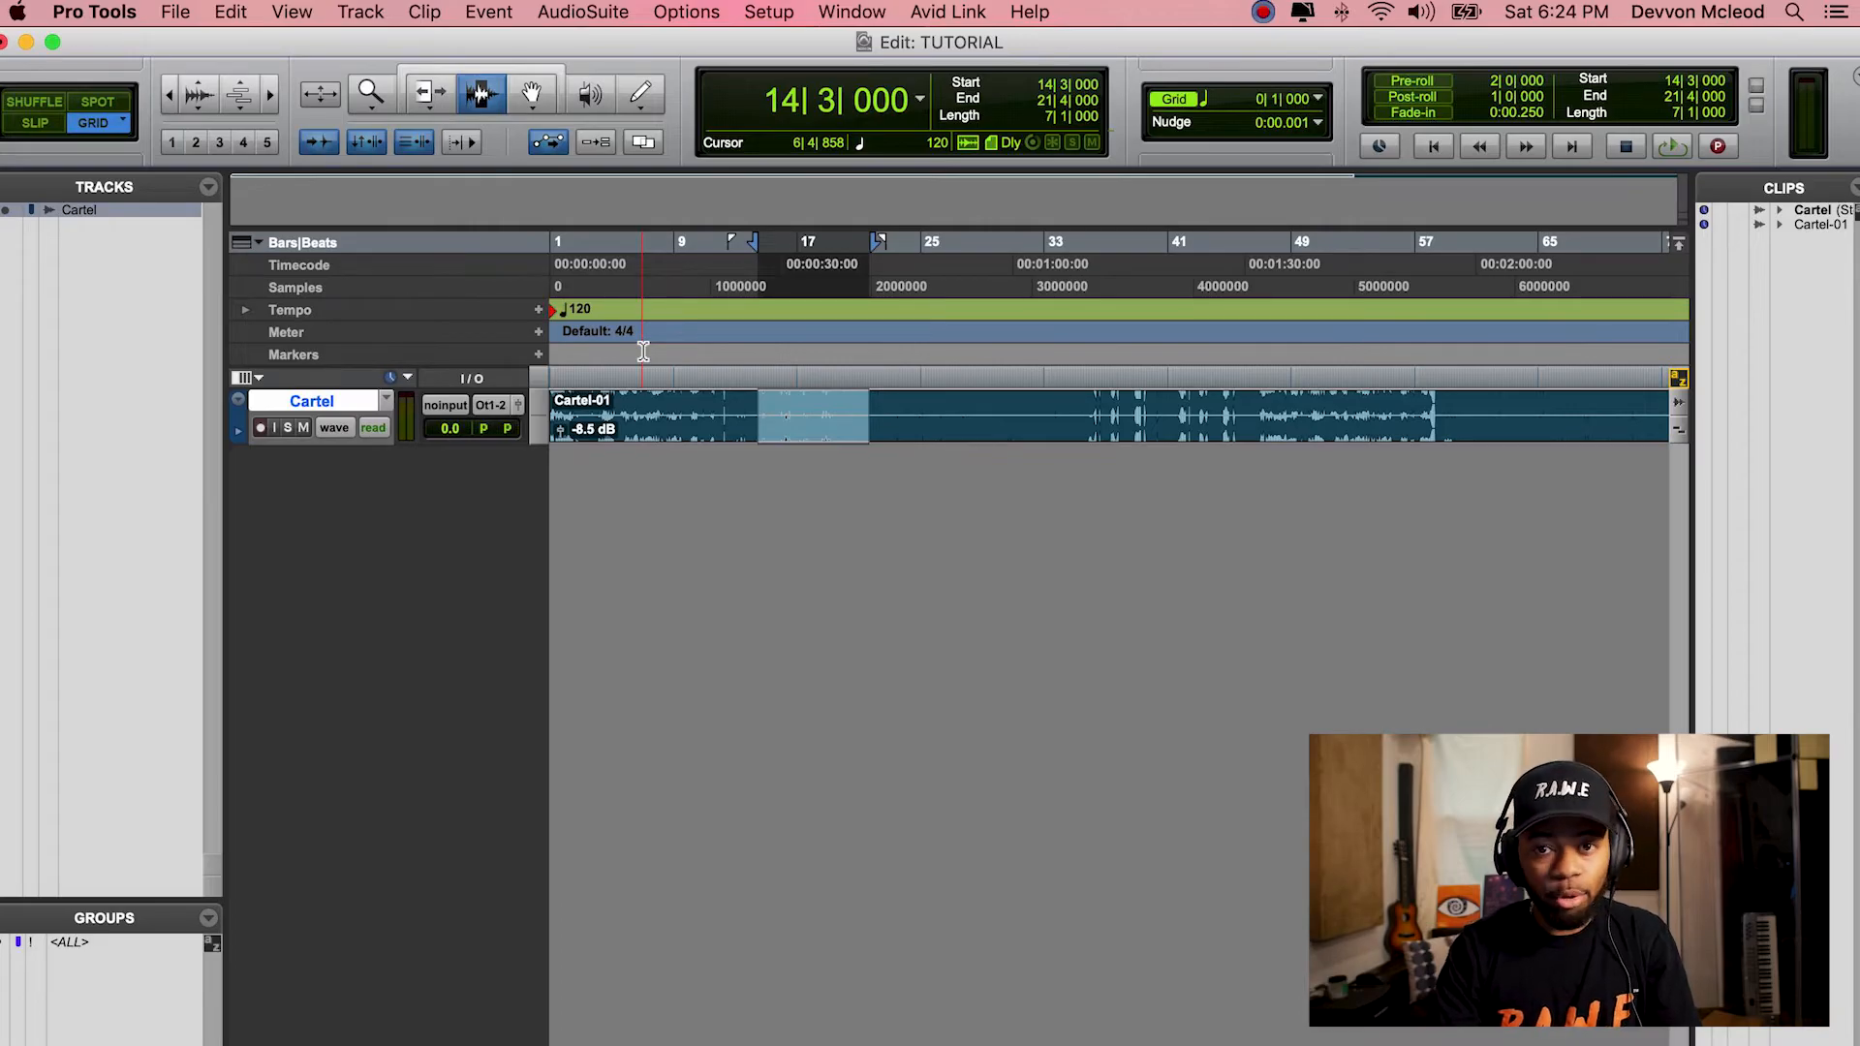
# Set the edit point at bar 18 in the Cartel clip and switch to the Mix window.
pyautogui.press('super+equal')
pyautogui.press('super+equal')
pyautogui.press('super+equal')
pyautogui.press('super+equal')
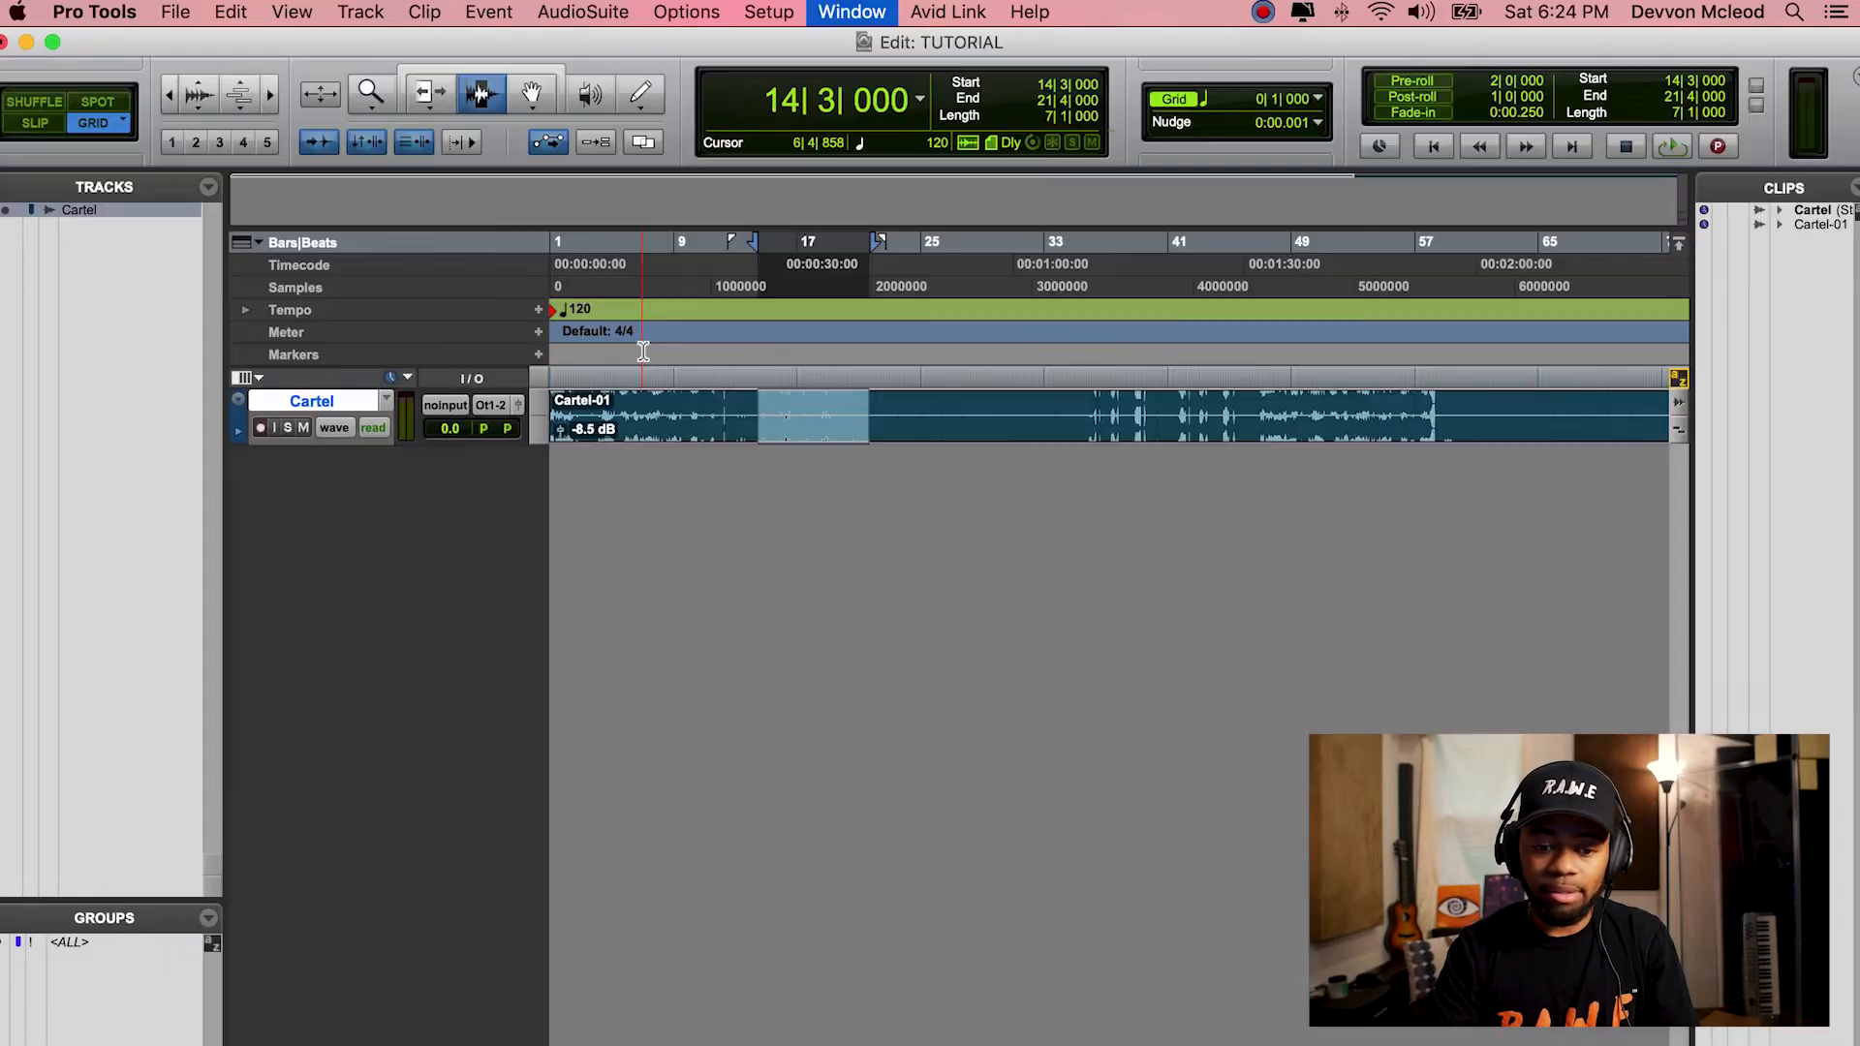
pyautogui.press('super+equal')
pyautogui.press('super+equal')
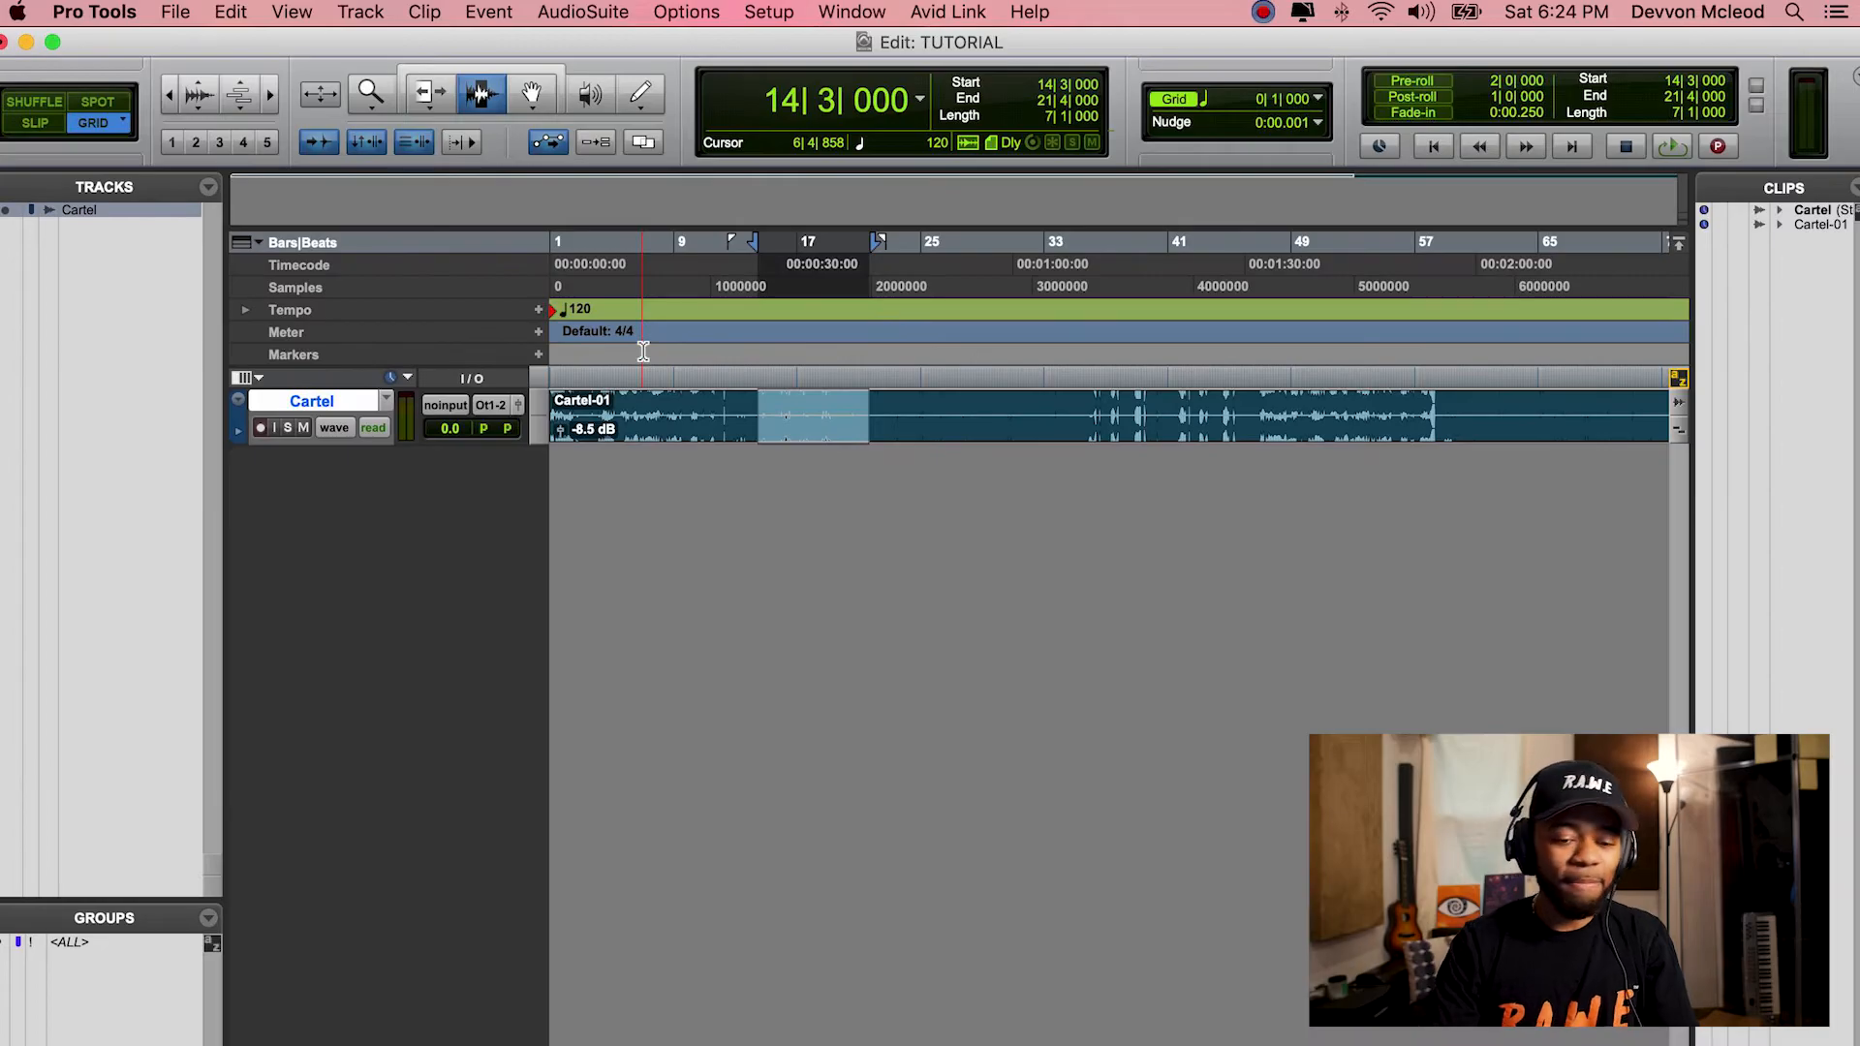
pyautogui.click(813, 440)
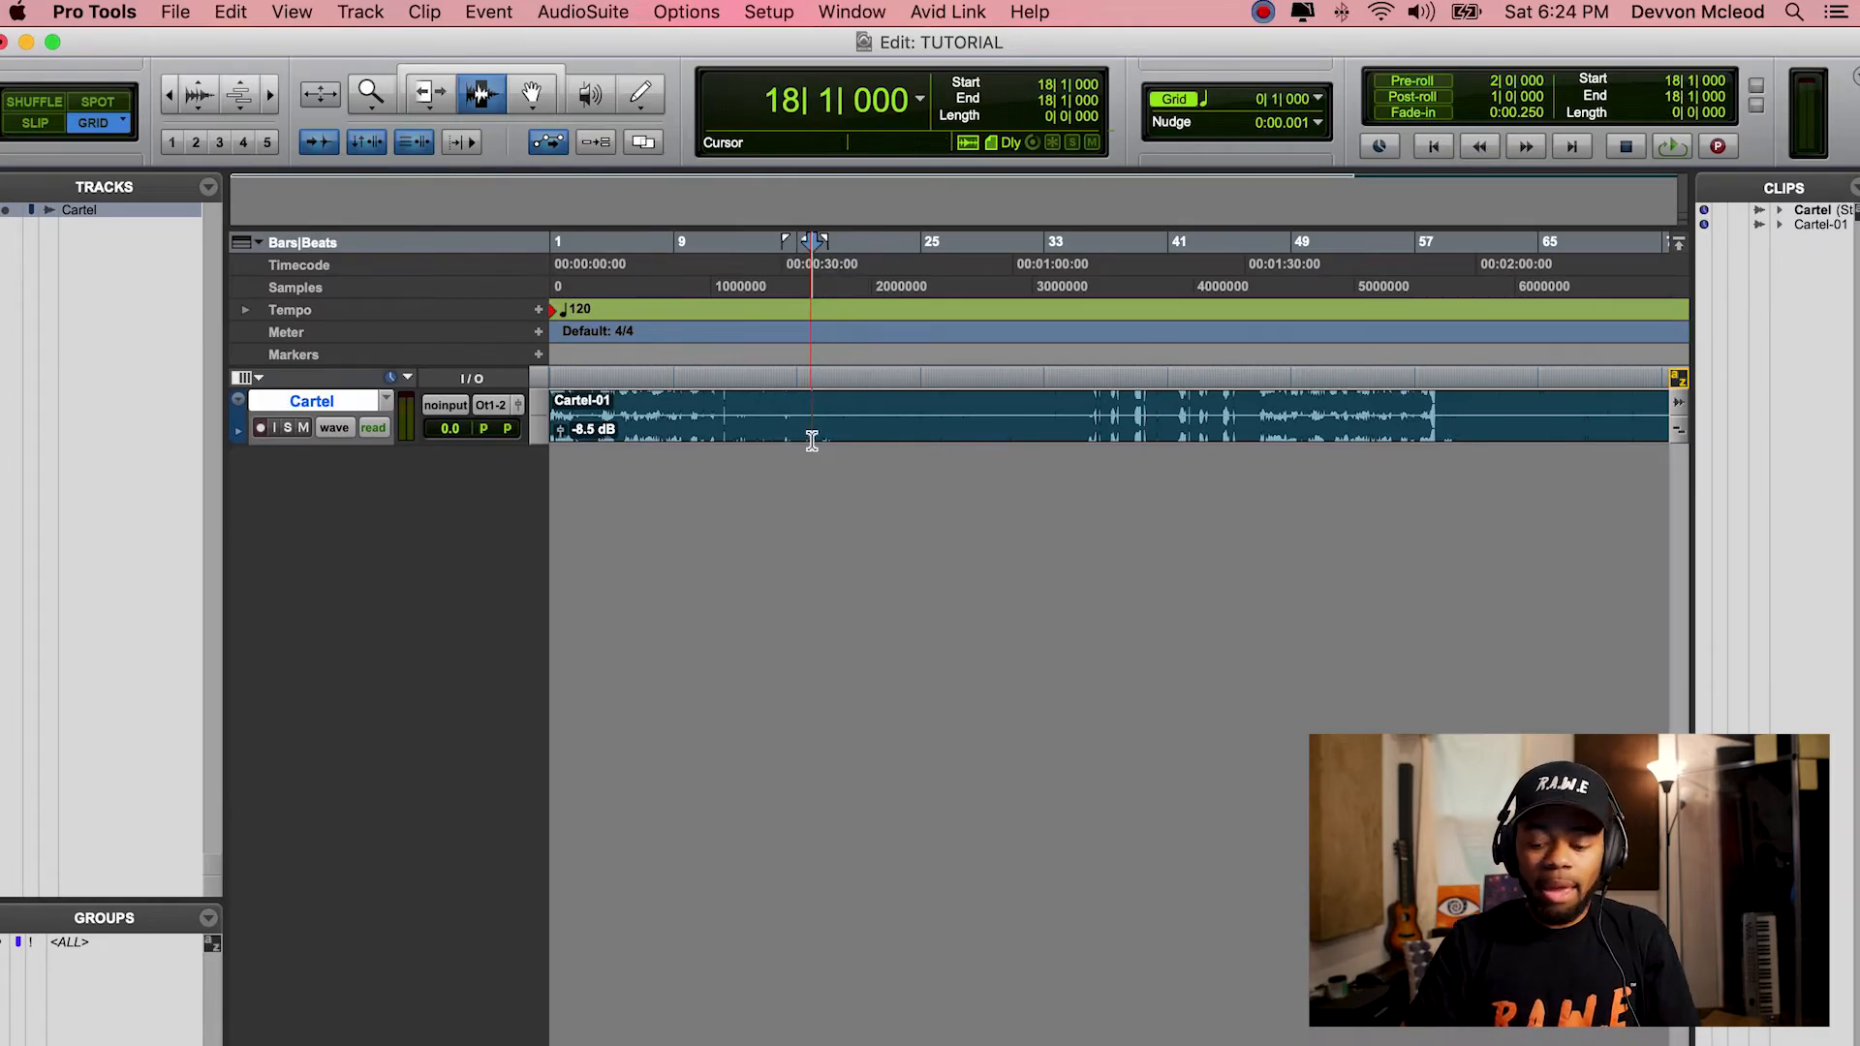
pyautogui.press('super+equal')
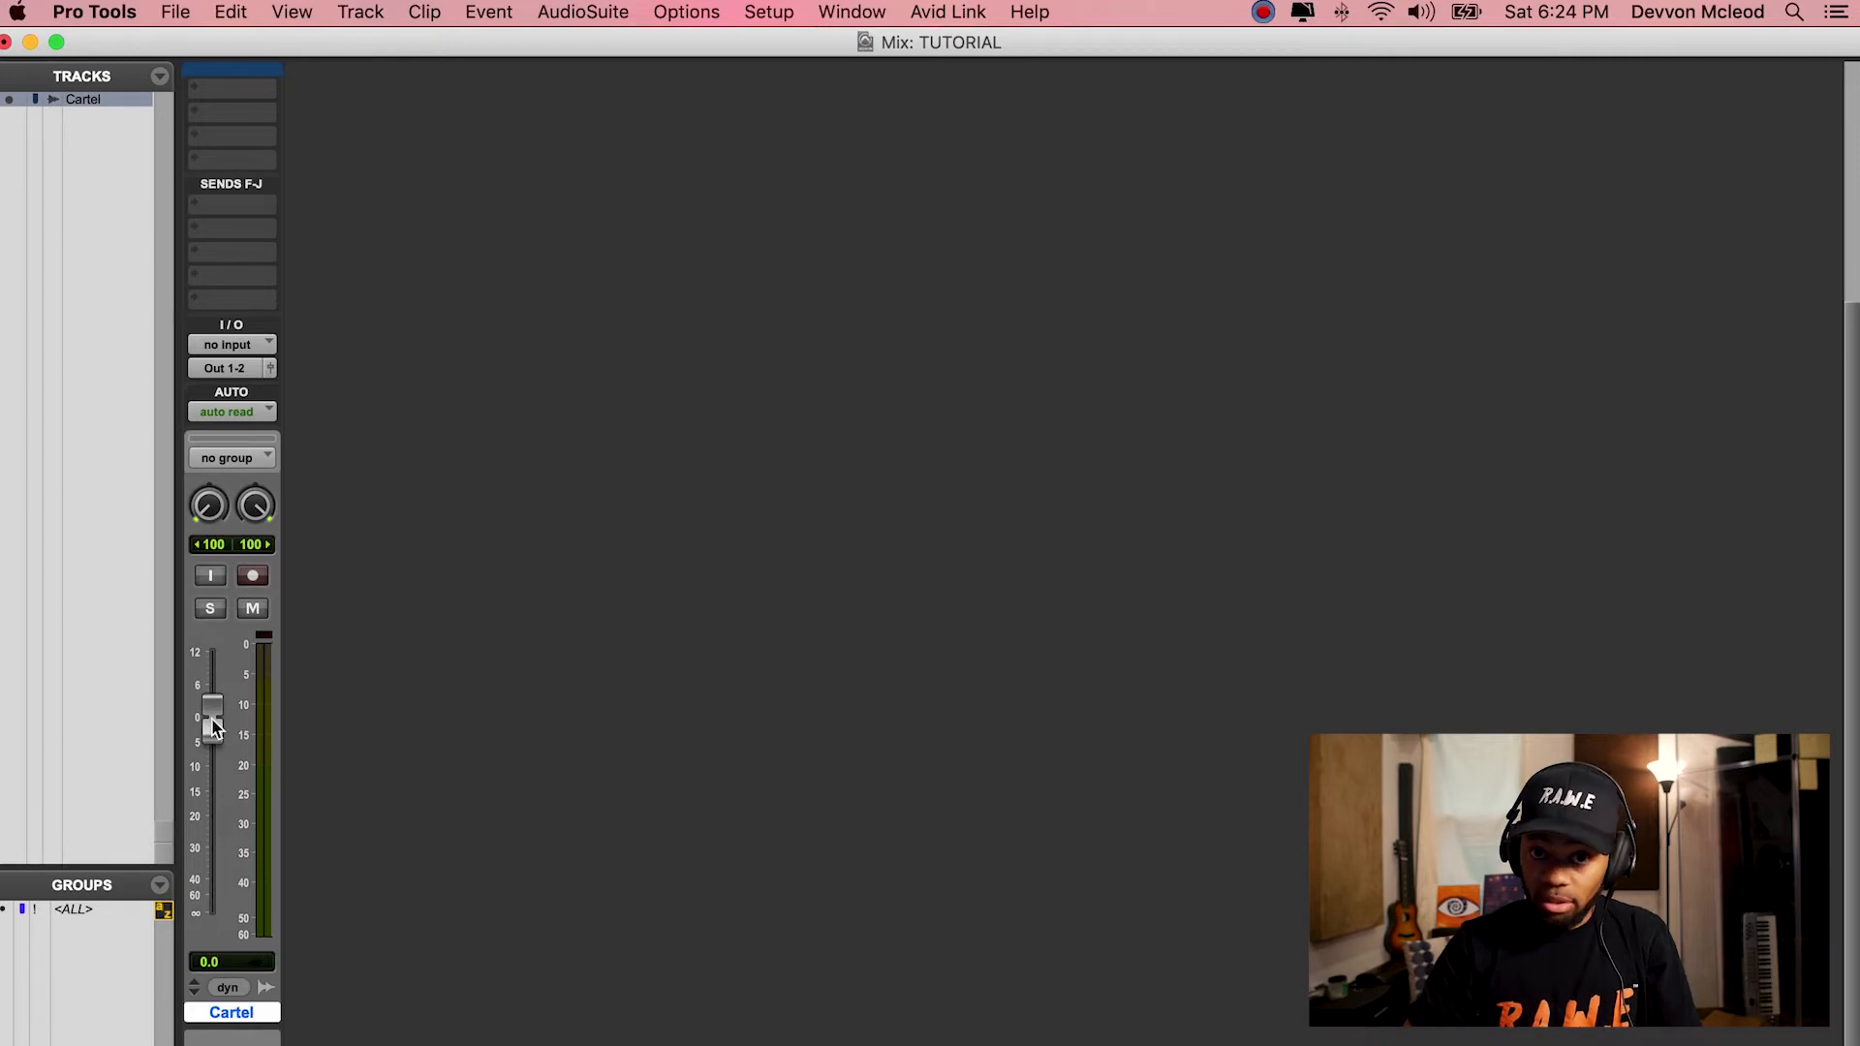
# Lower the Cartel fader to about -11.3 dB, then restore its volume to 0.0 dB.
pyautogui.moveTo(212, 725); pyautogui.dragTo(212, 782)
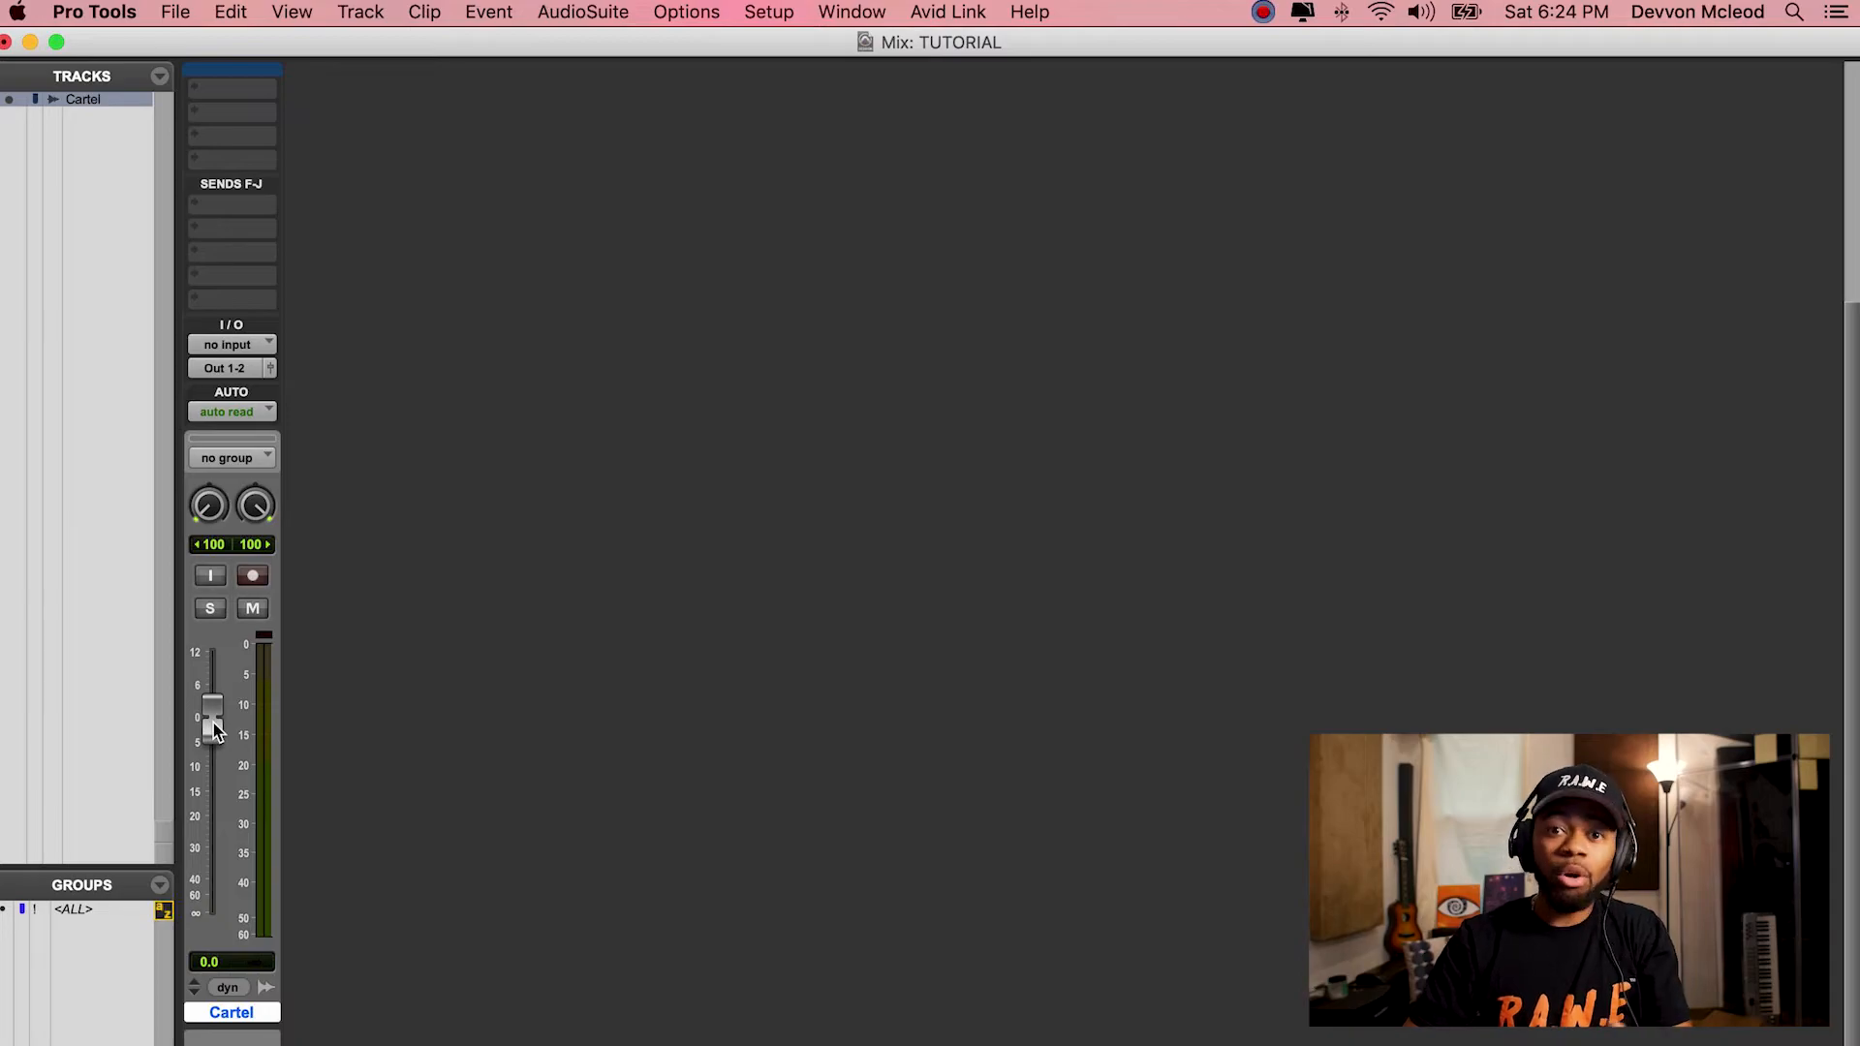
pyautogui.moveTo(214, 727); pyautogui.dragTo(219, 815)
pyautogui.press('super+z')
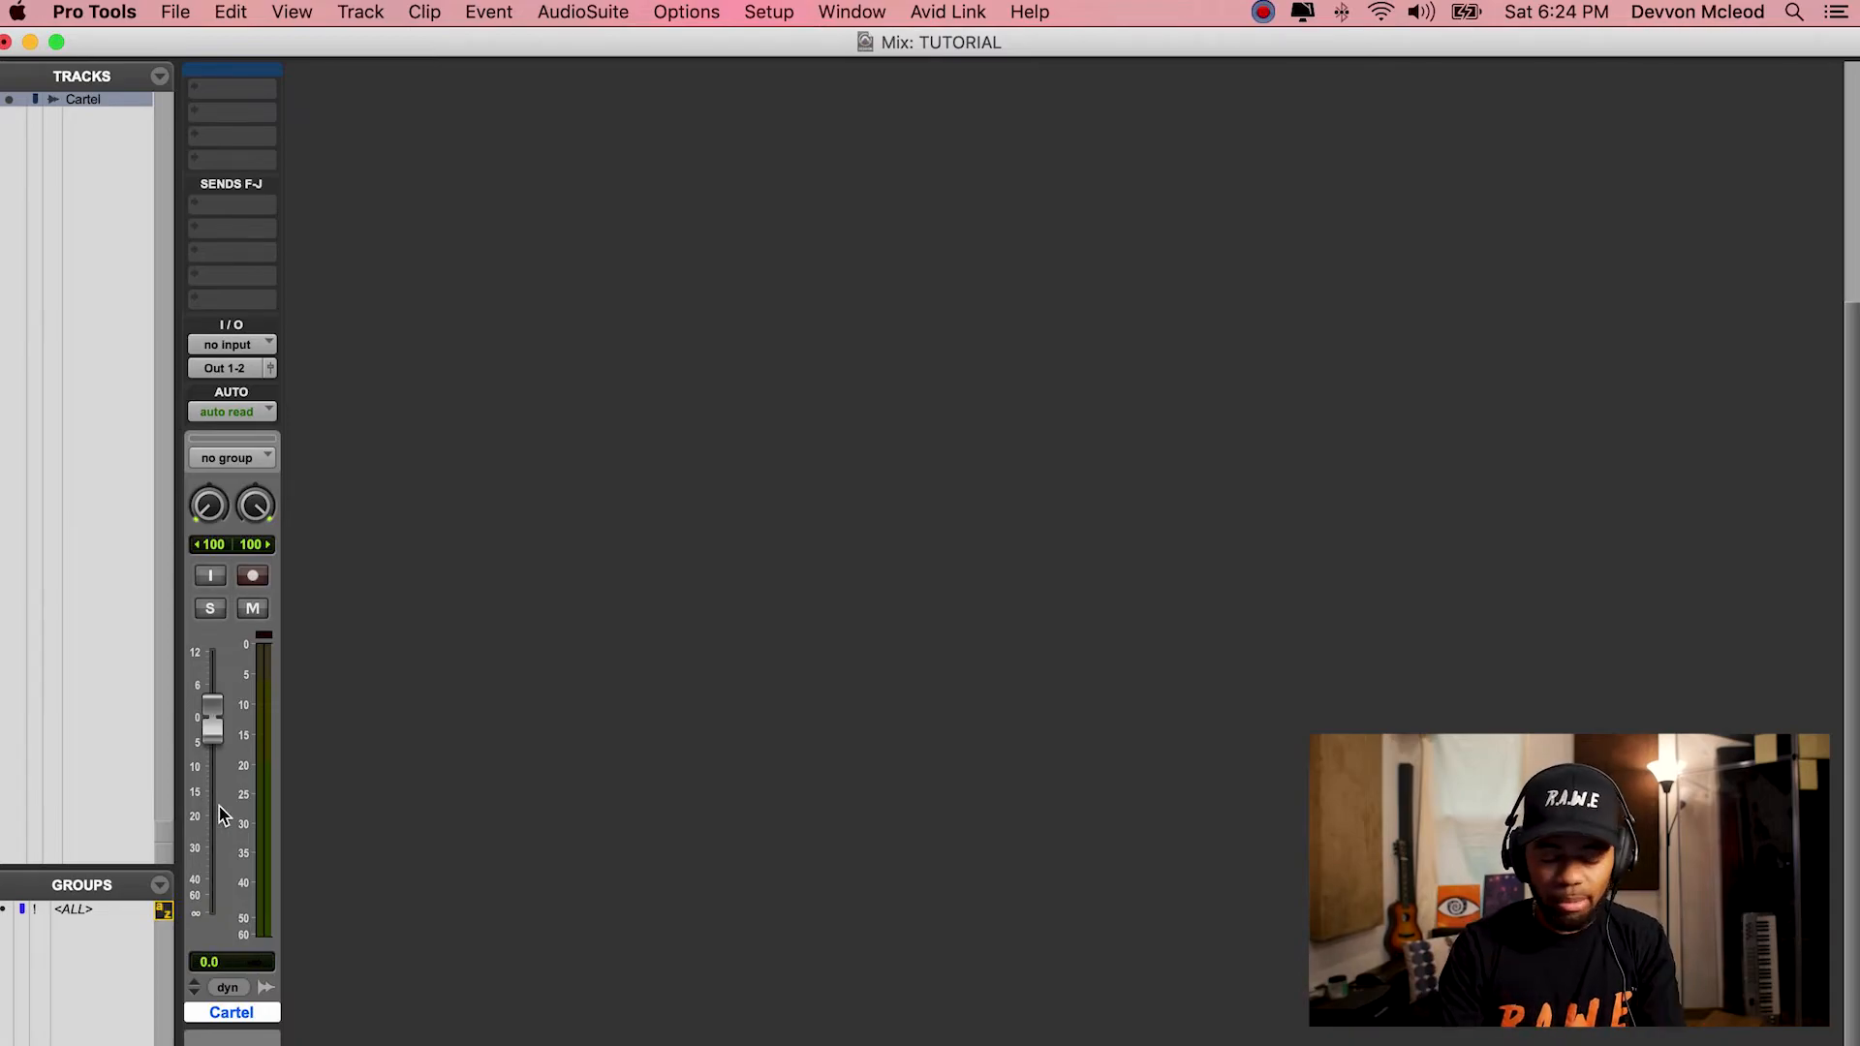
# Return to the Edit window and send playback to the session start at 1|1|000.
pyautogui.press('super+equal')
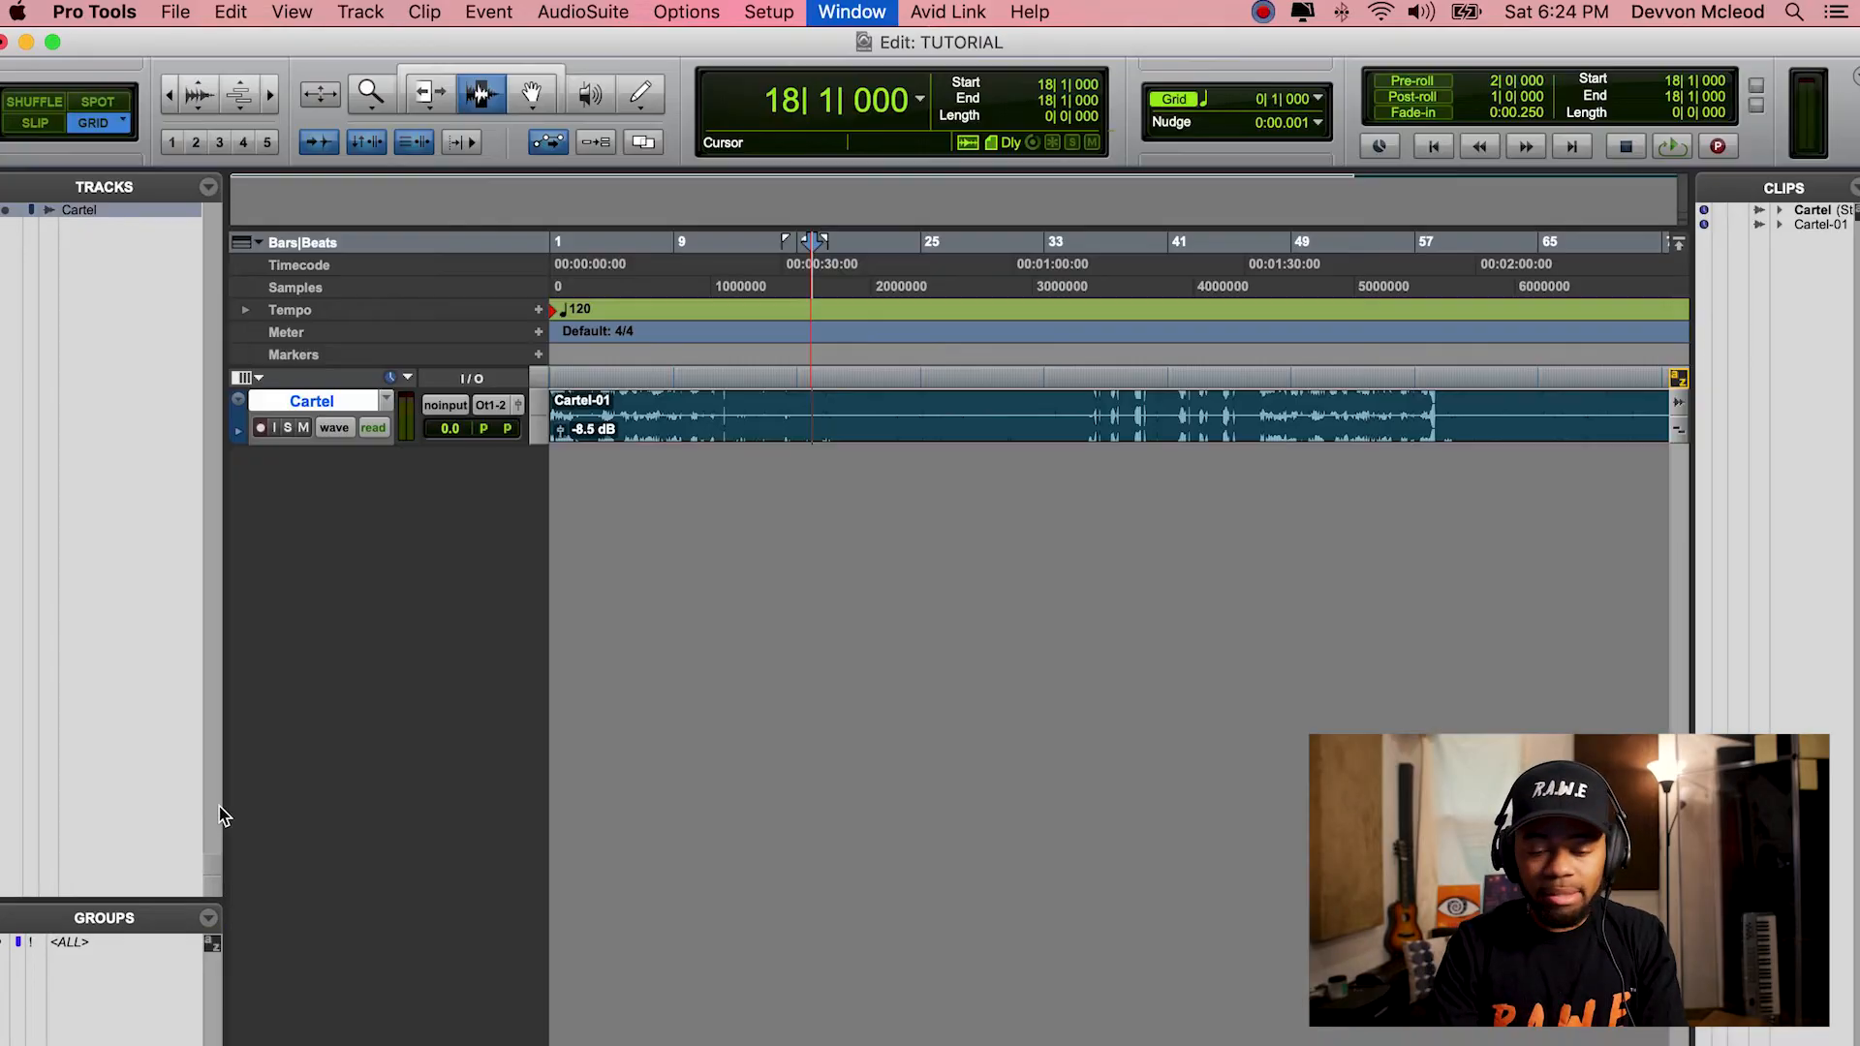
pyautogui.press('Return')
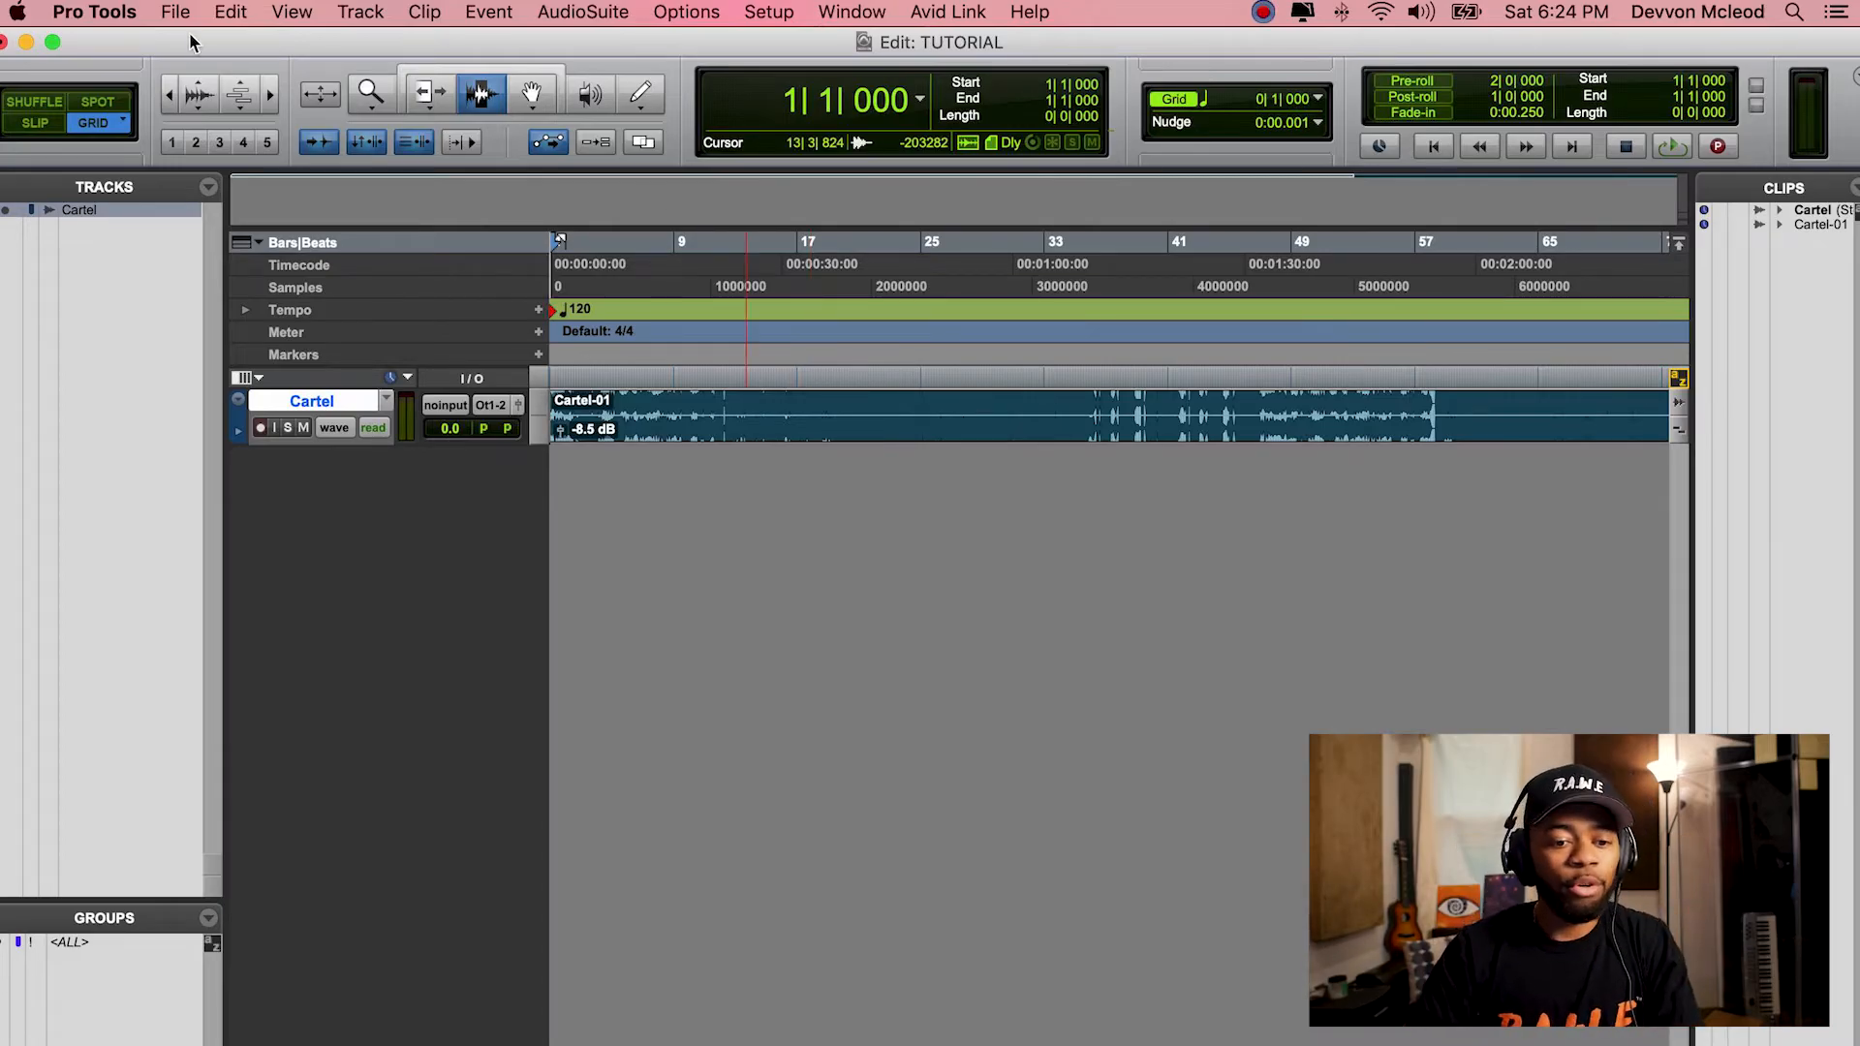
# Start a new track via Track > New, keeping its channel format Mono.
pyautogui.click(362, 12)
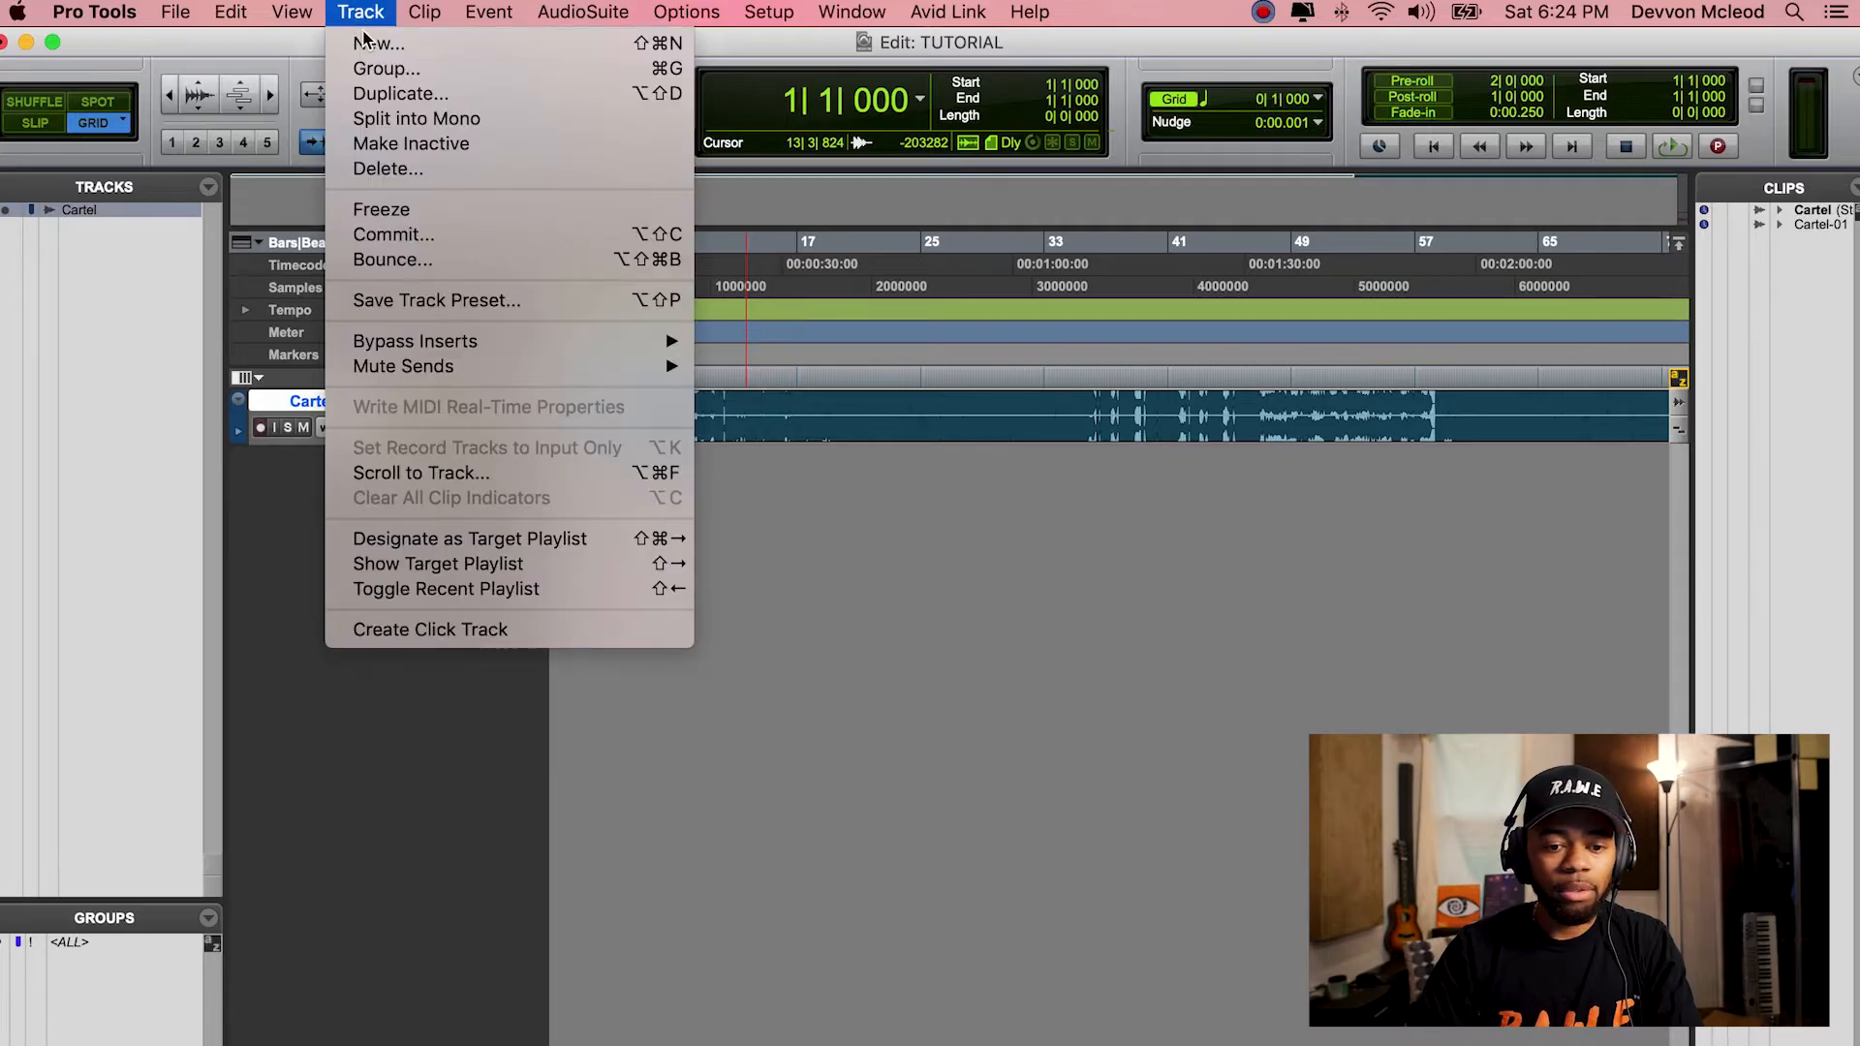
pyautogui.click(369, 45)
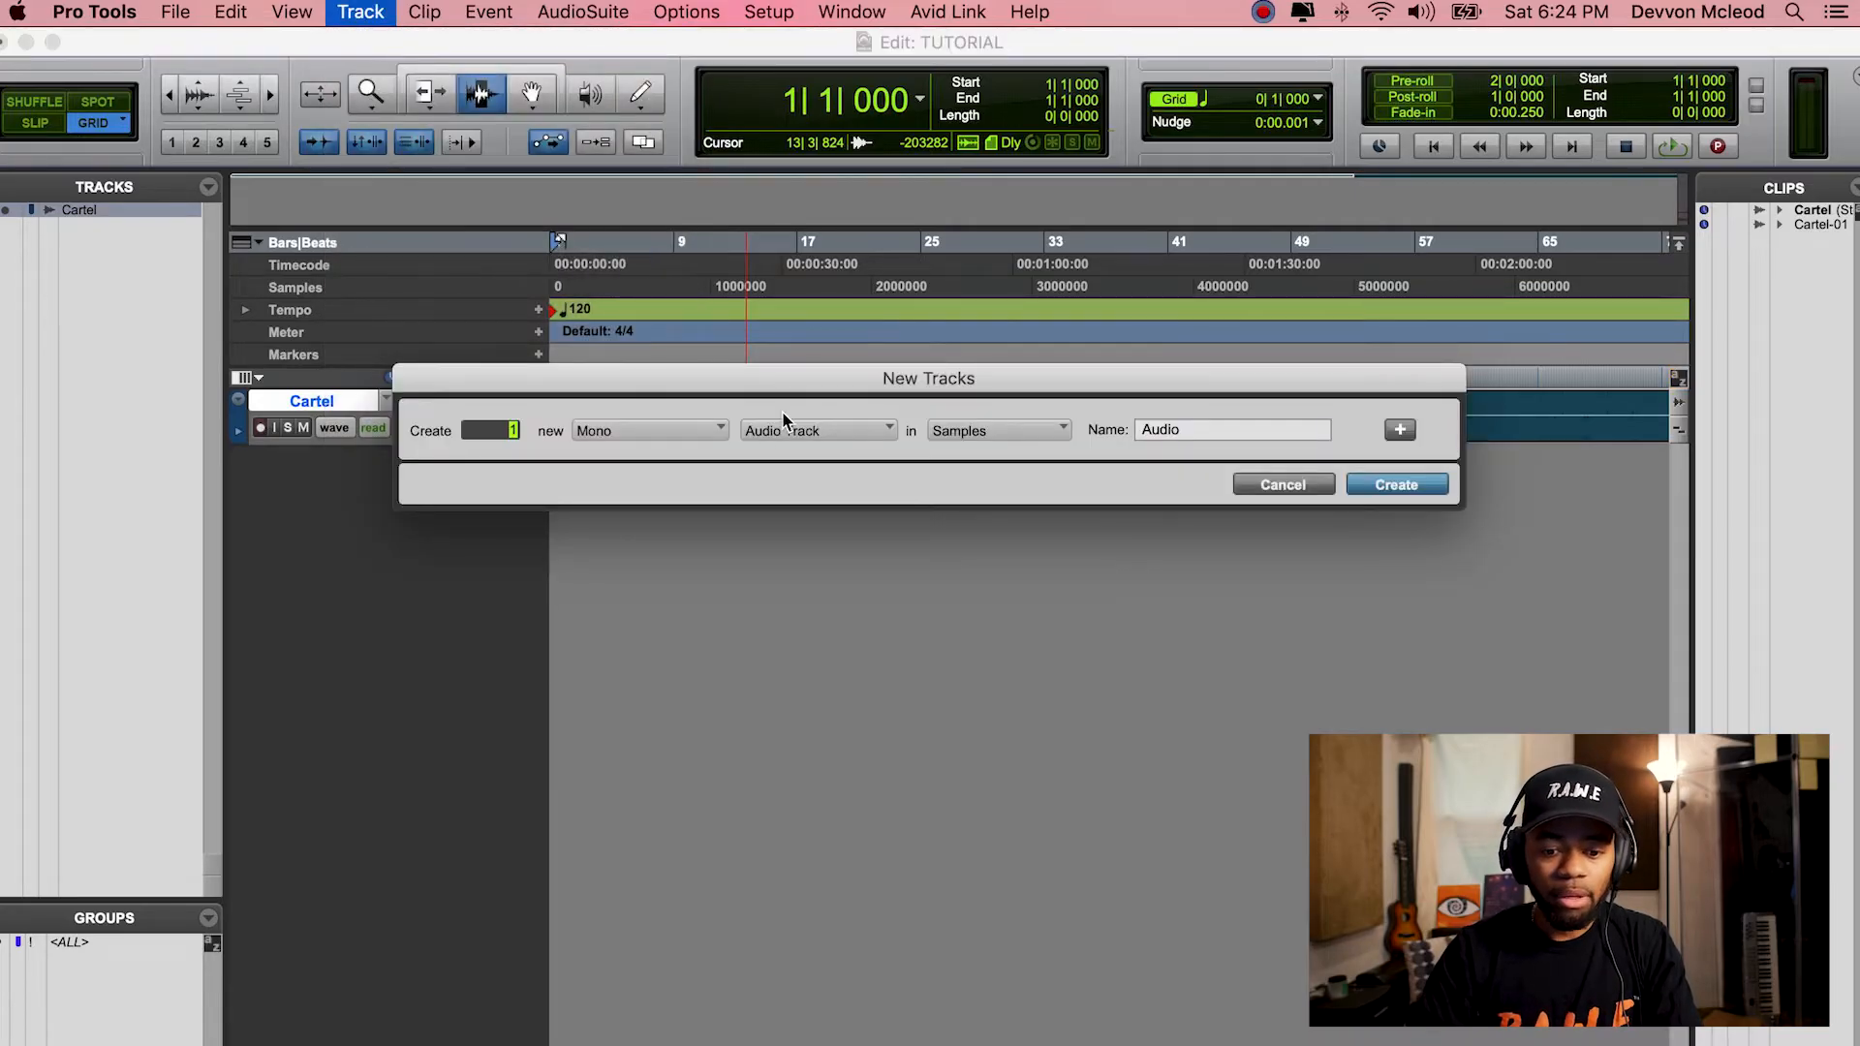
pyautogui.click(625, 436)
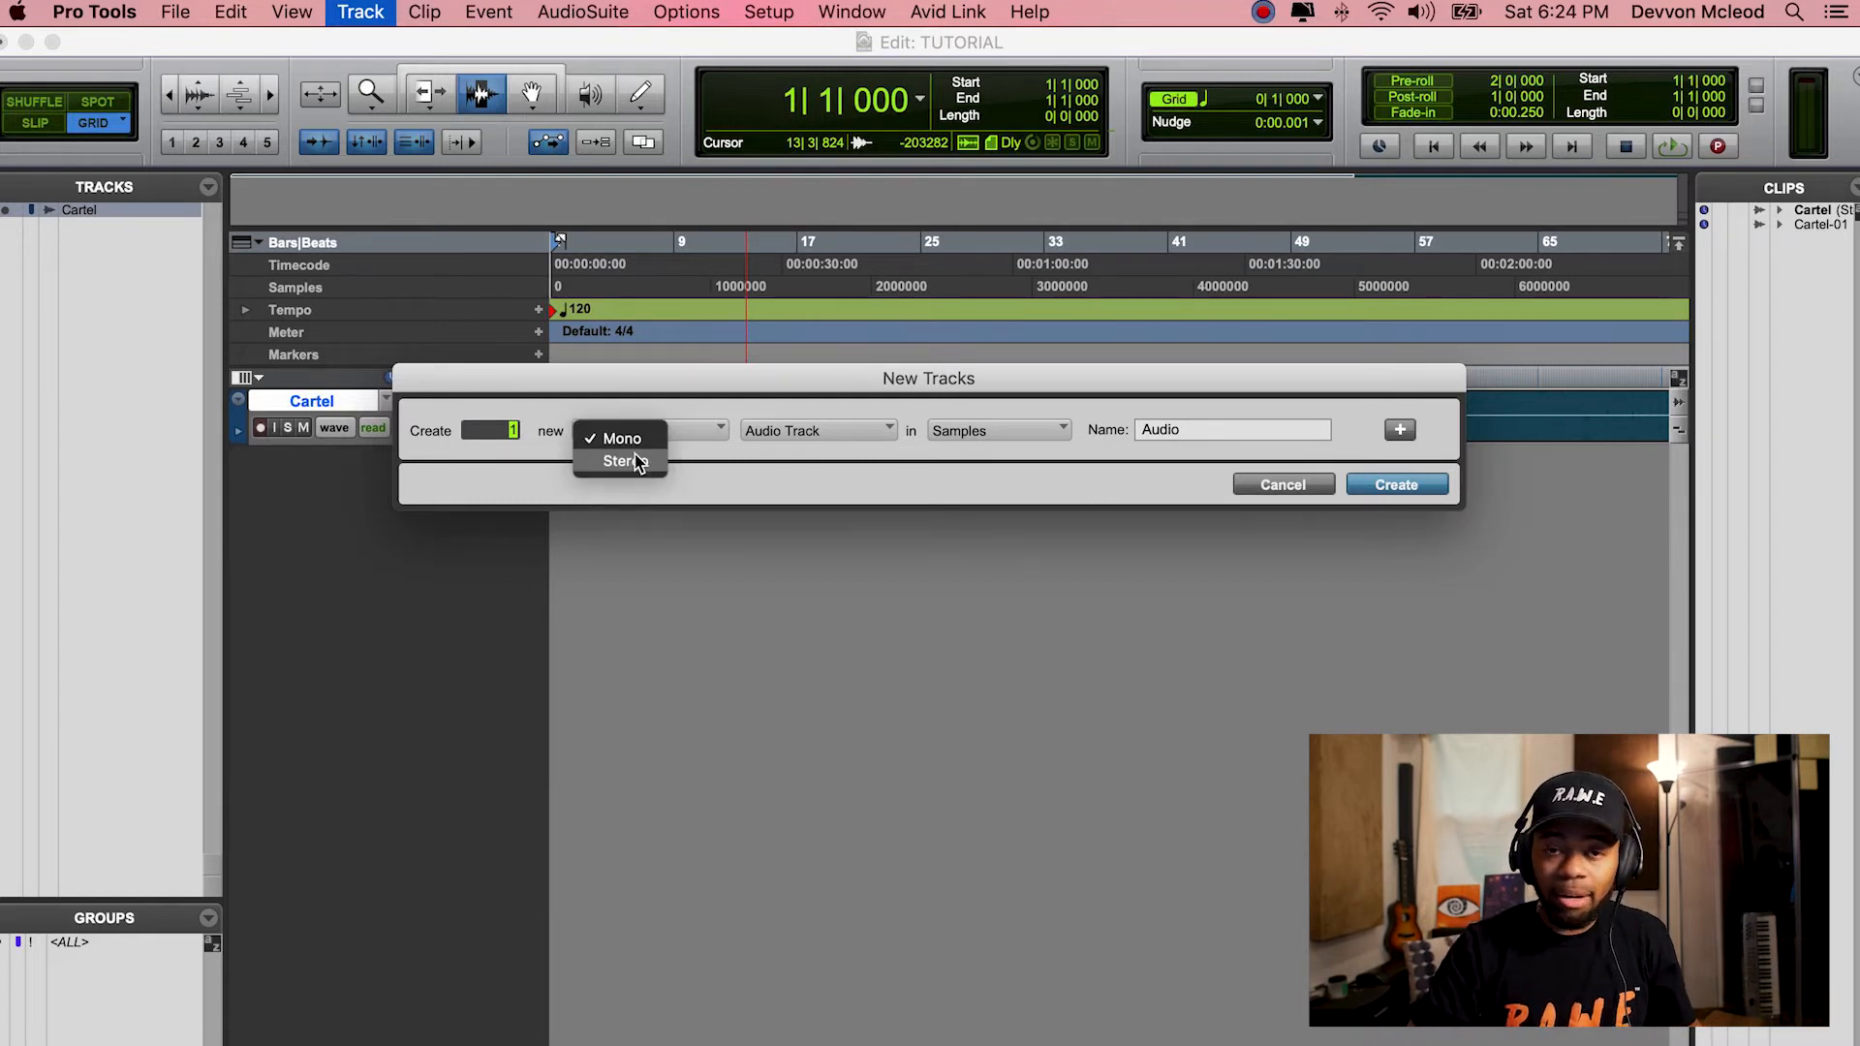
pyautogui.click(646, 411)
pyautogui.click(687, 400)
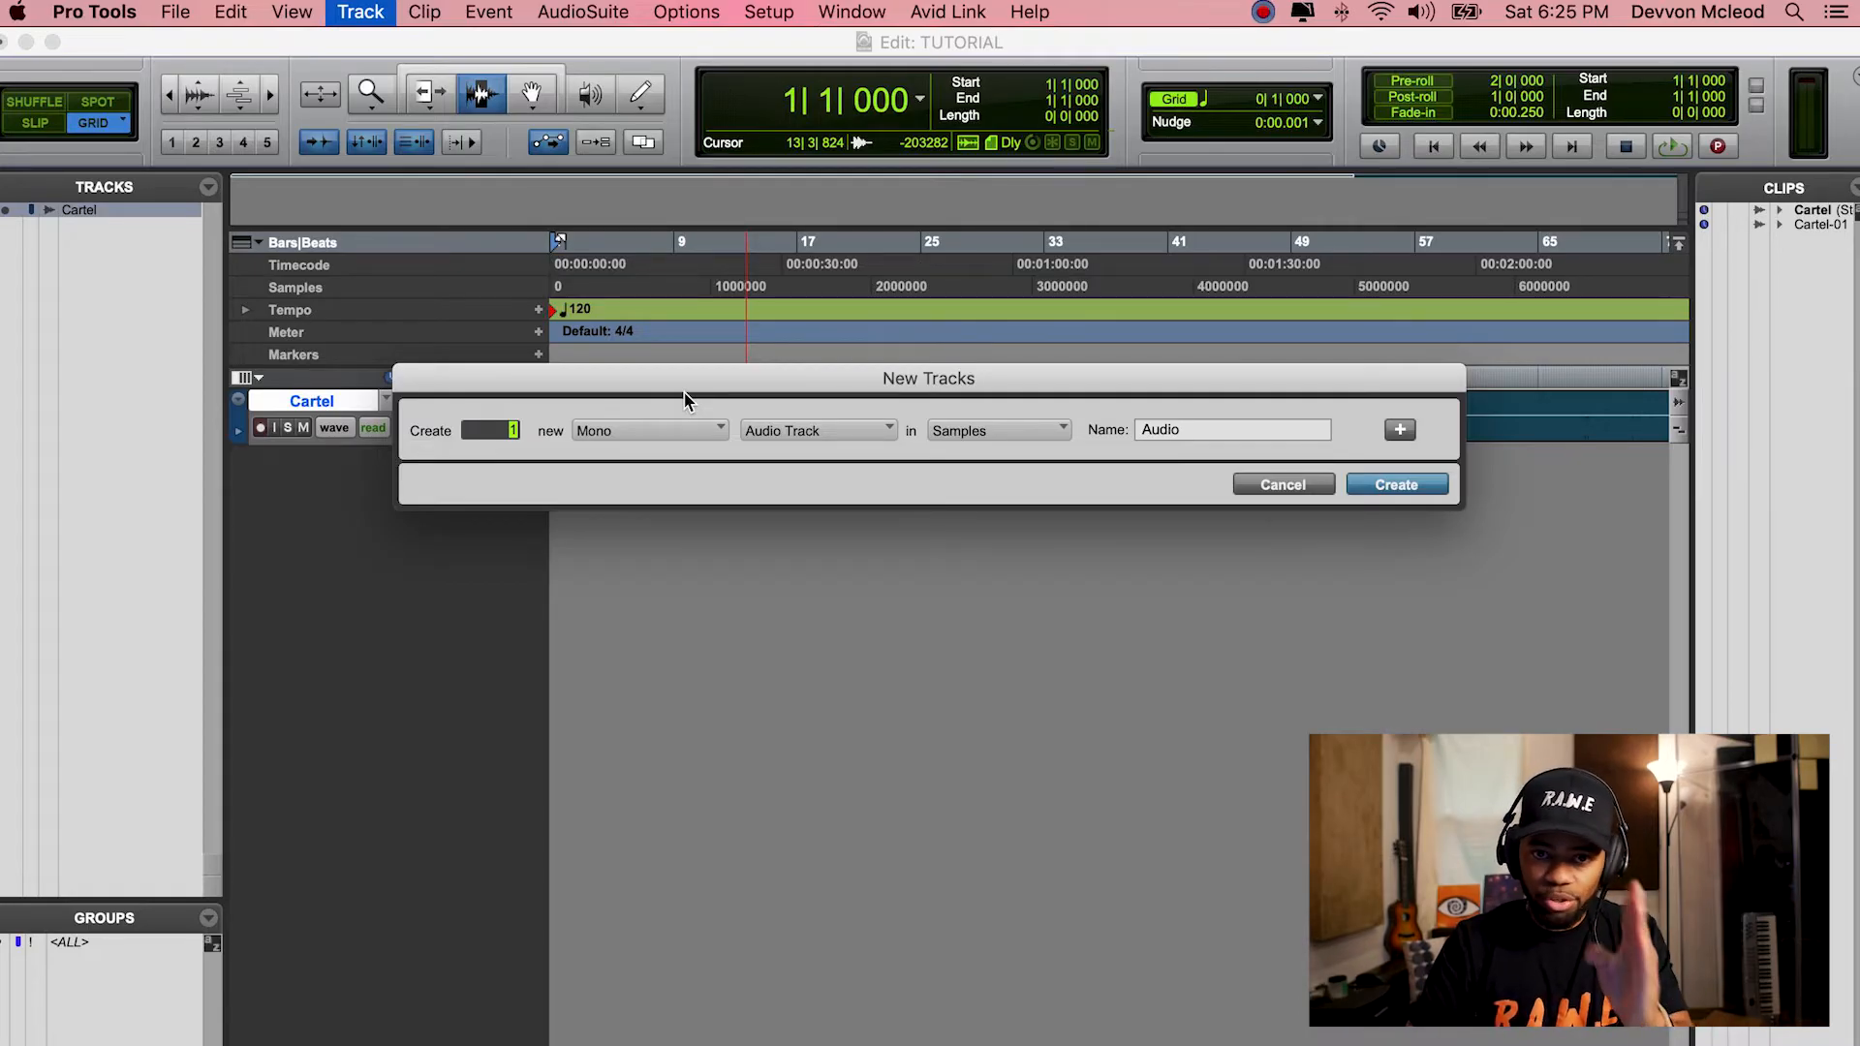
# Keep the track type Audio Track with a Samples timebase and create one mono track.
pyautogui.click(824, 429)
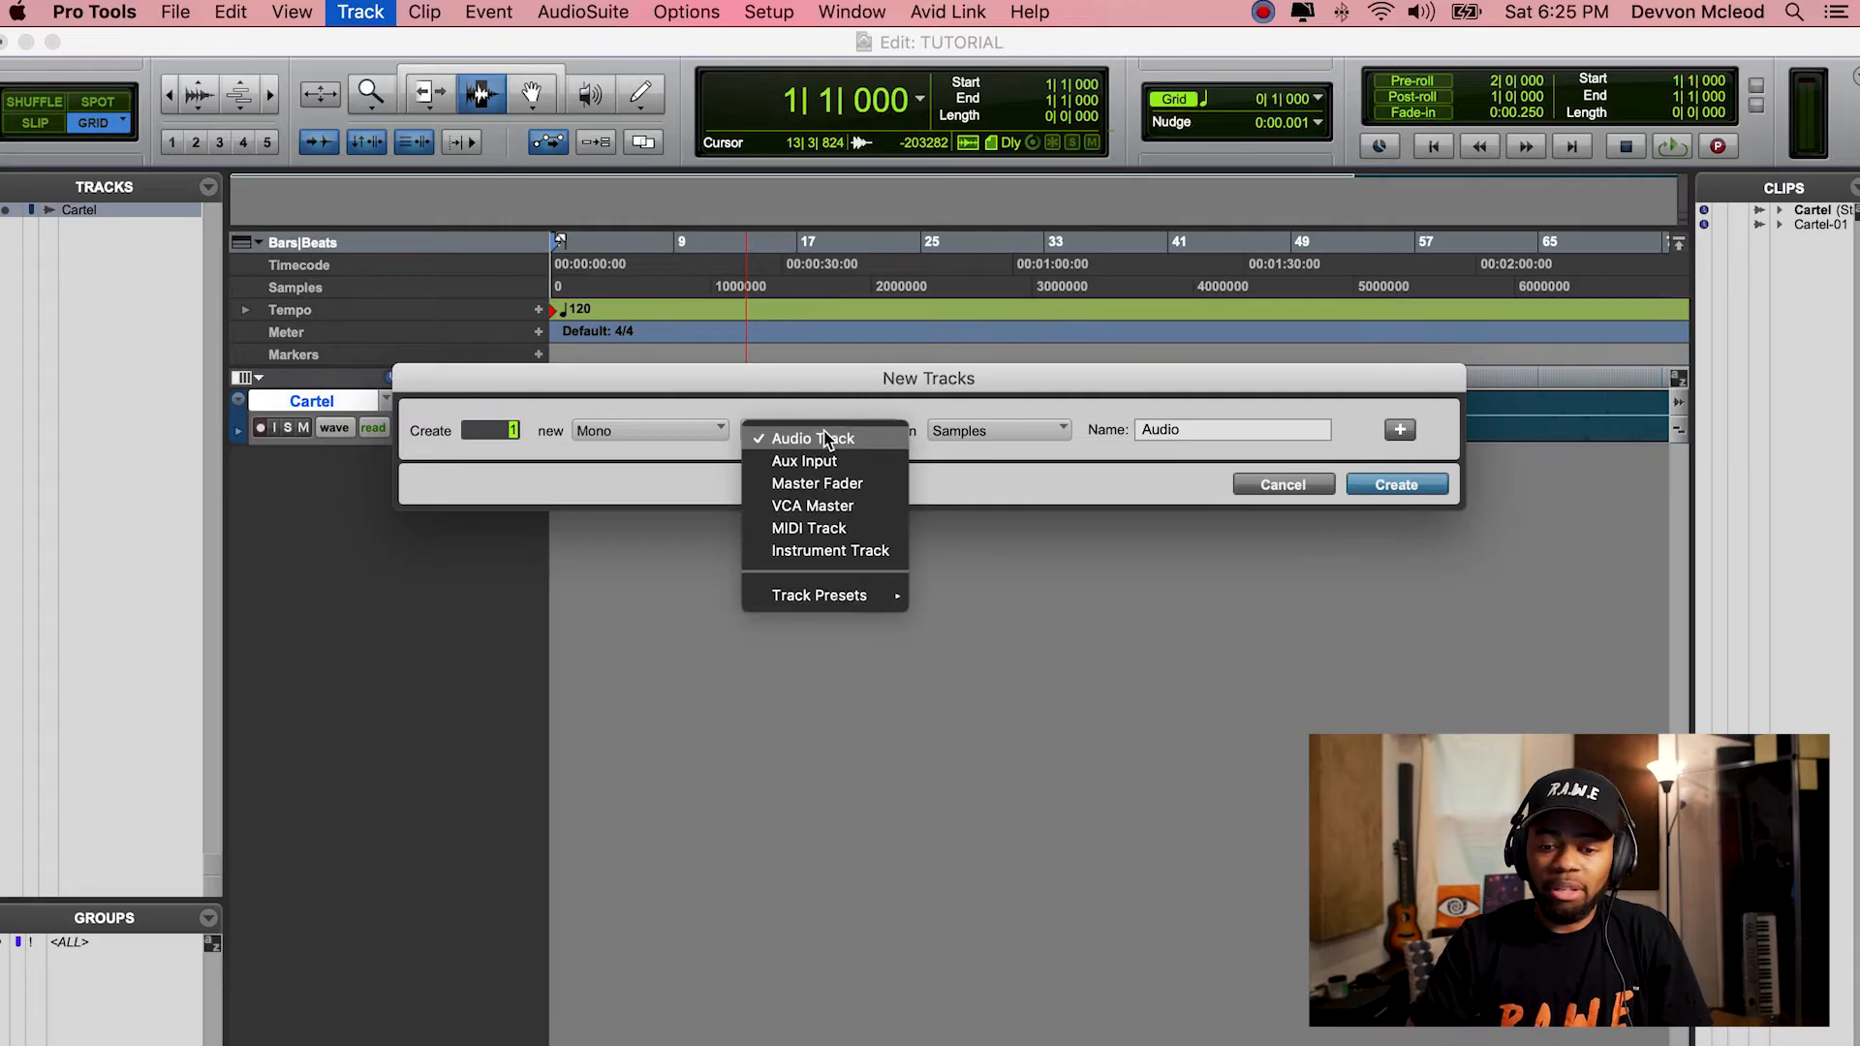
pyautogui.click(890, 386)
pyautogui.click(712, 431)
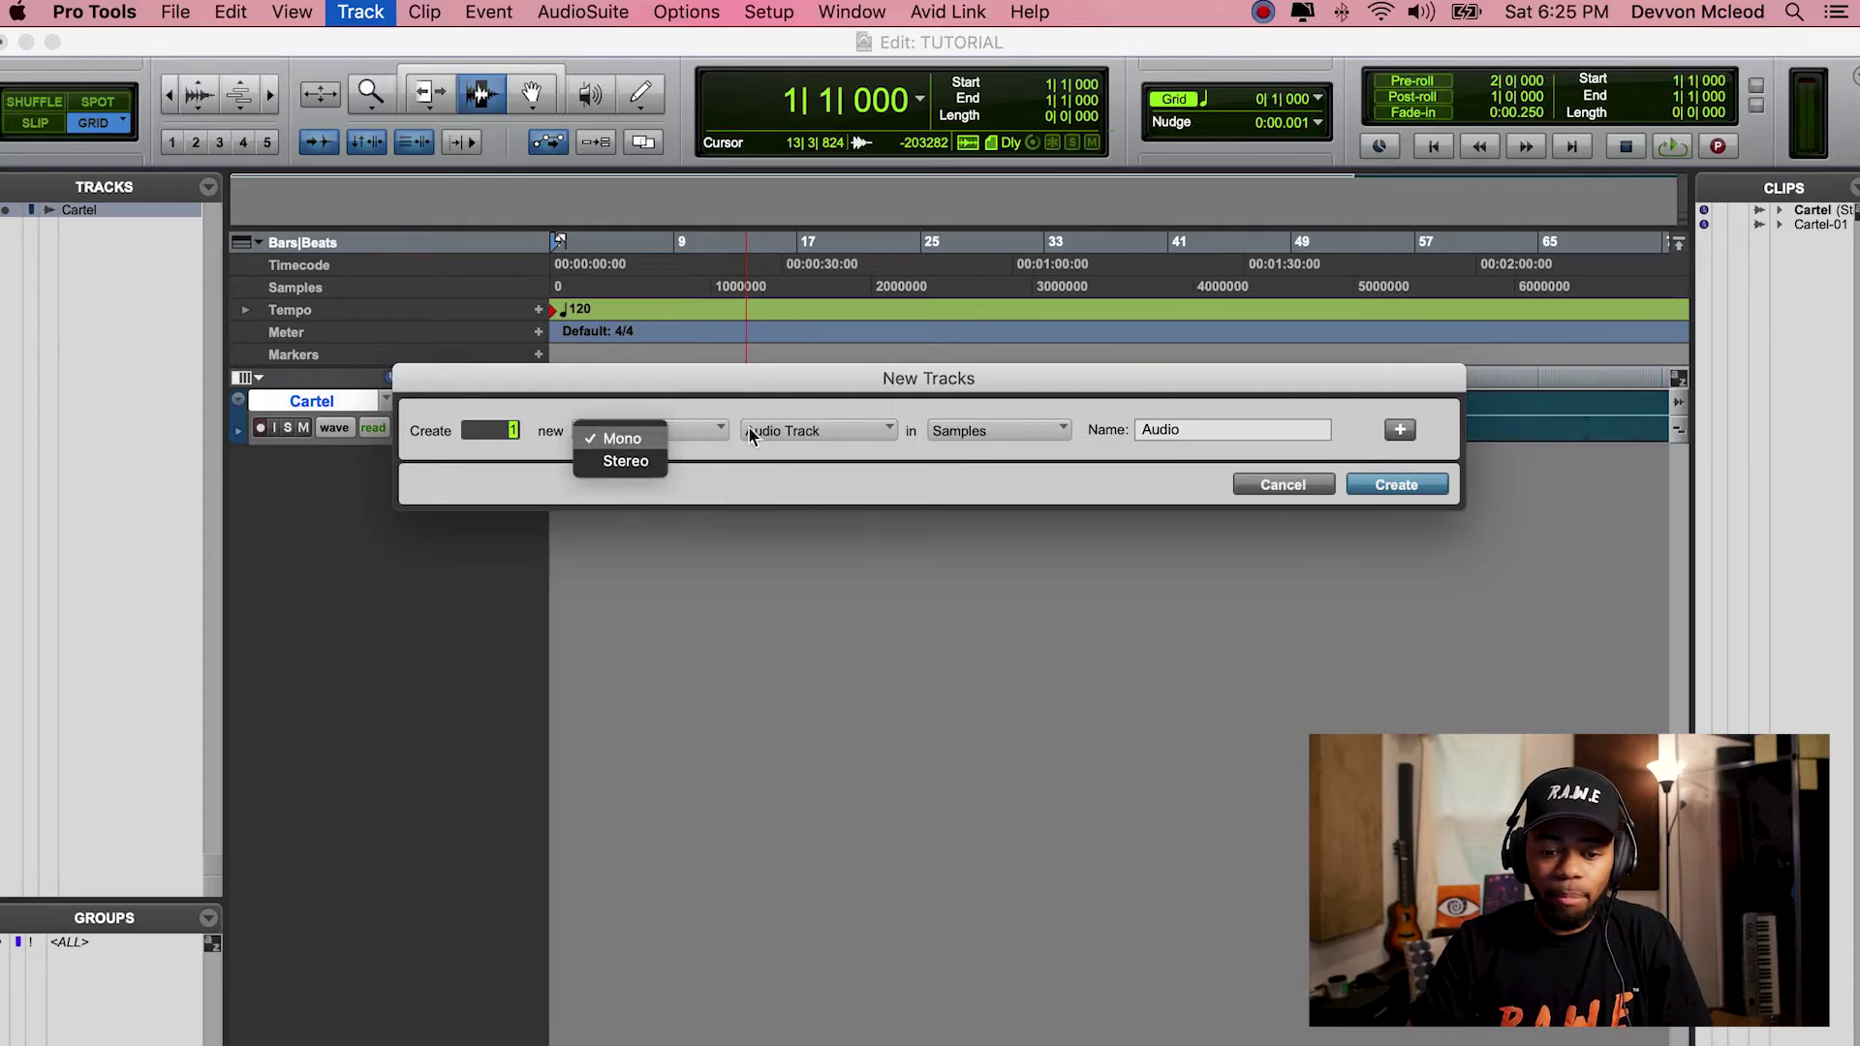
pyautogui.click(994, 436)
pyautogui.click(1056, 407)
pyautogui.click(1028, 448)
pyautogui.click(1097, 385)
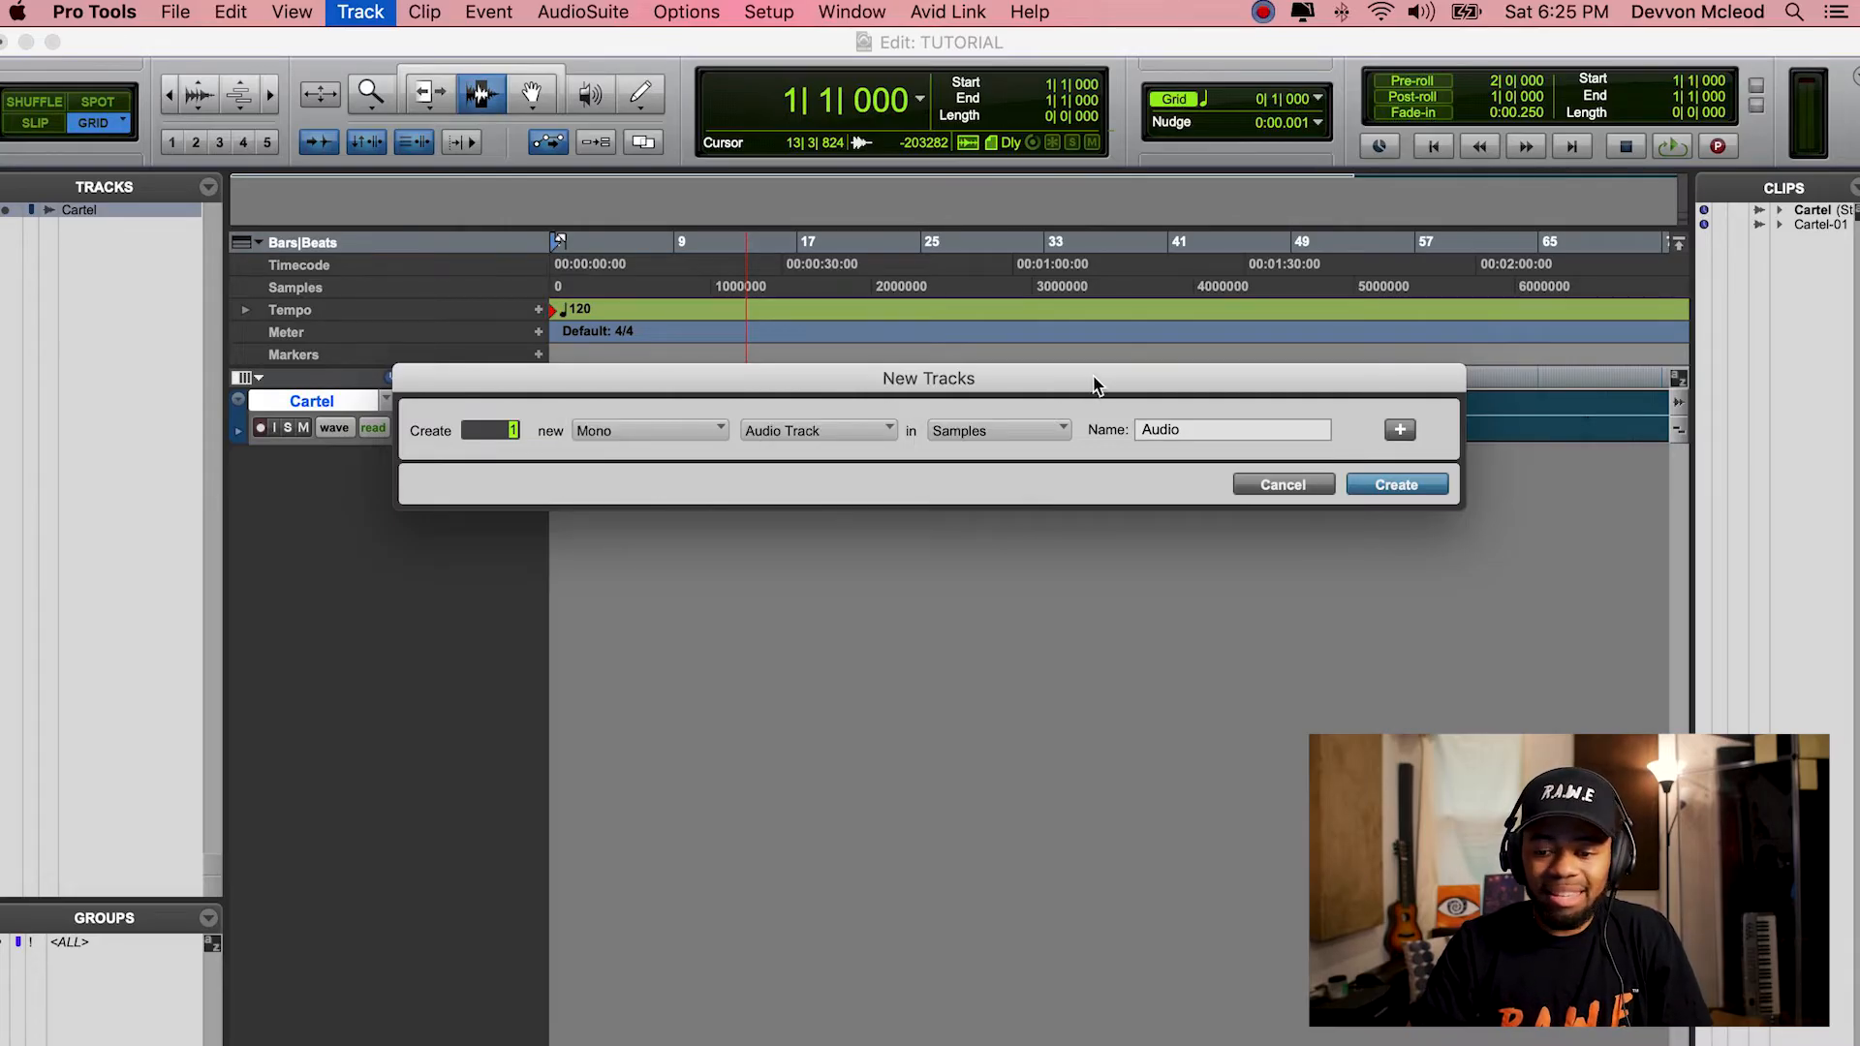
pyautogui.click(1400, 488)
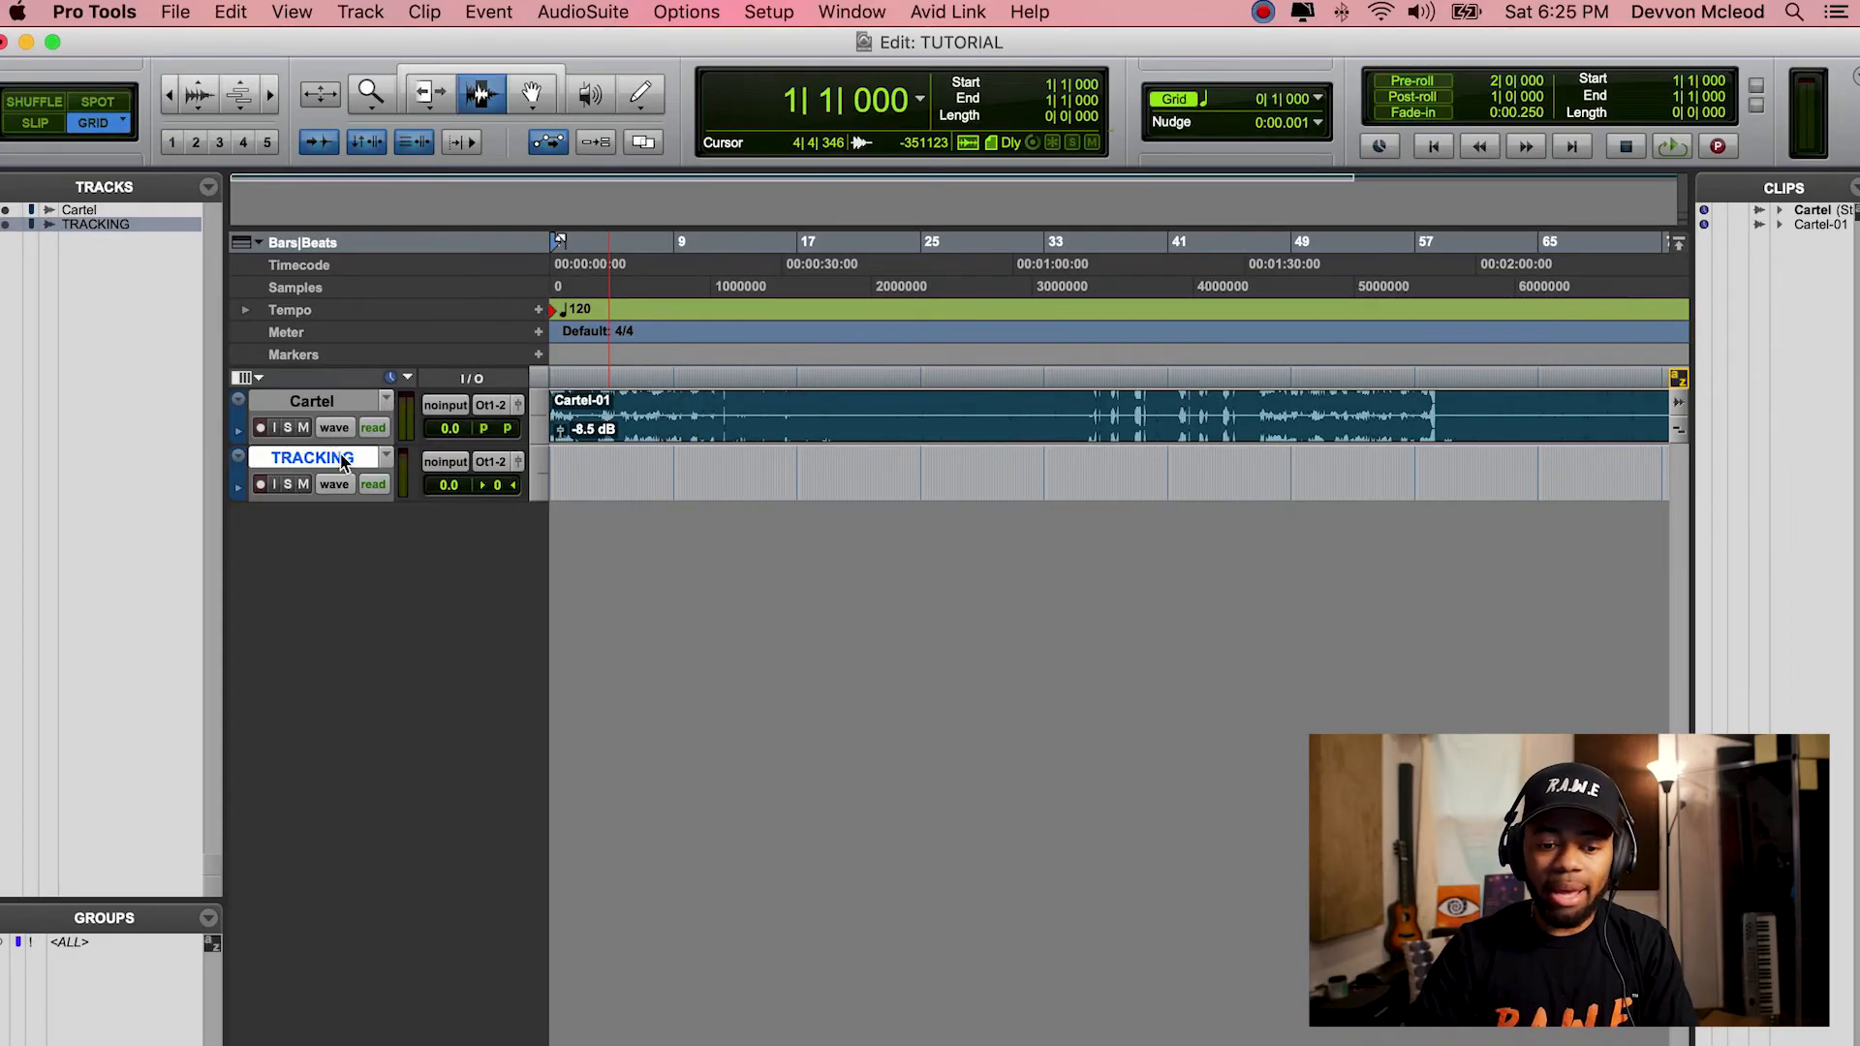
# Review the new track's name box and right-click options without changing the TRACKING name.
pyautogui.doubleClick(346, 462)
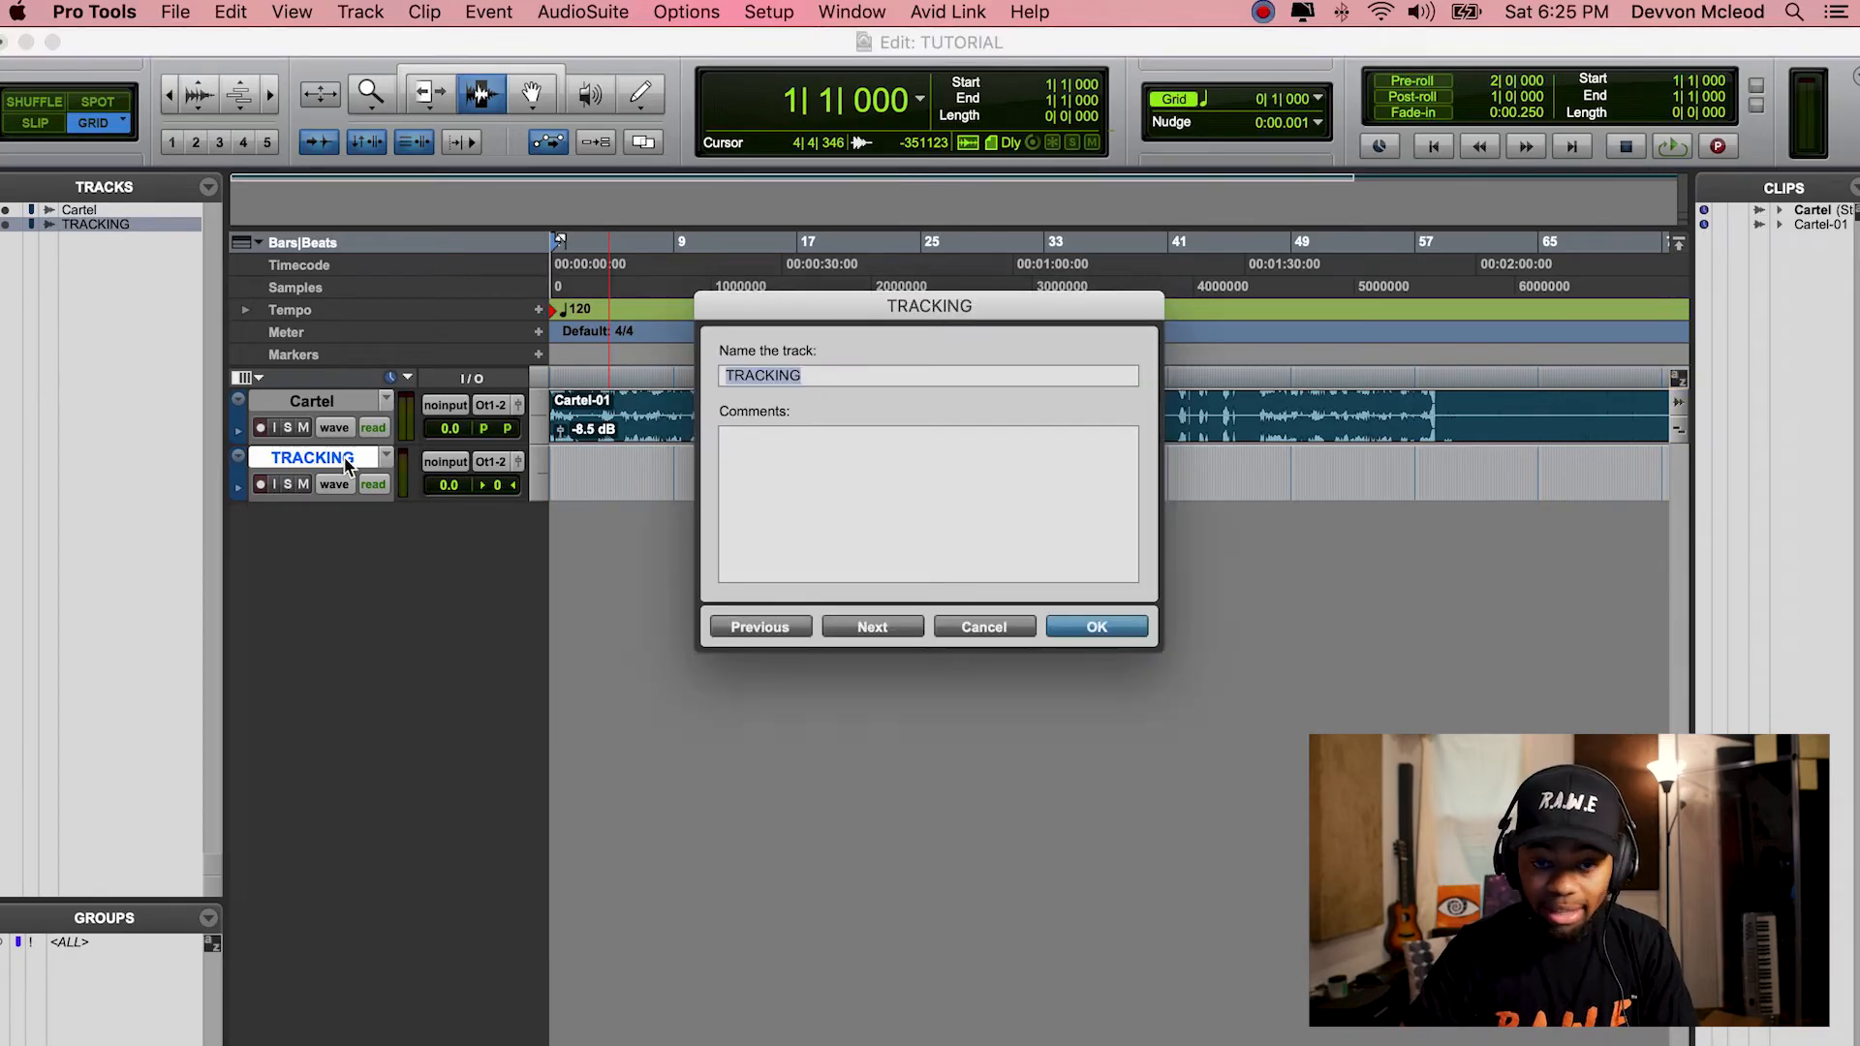
pyautogui.press('Return')
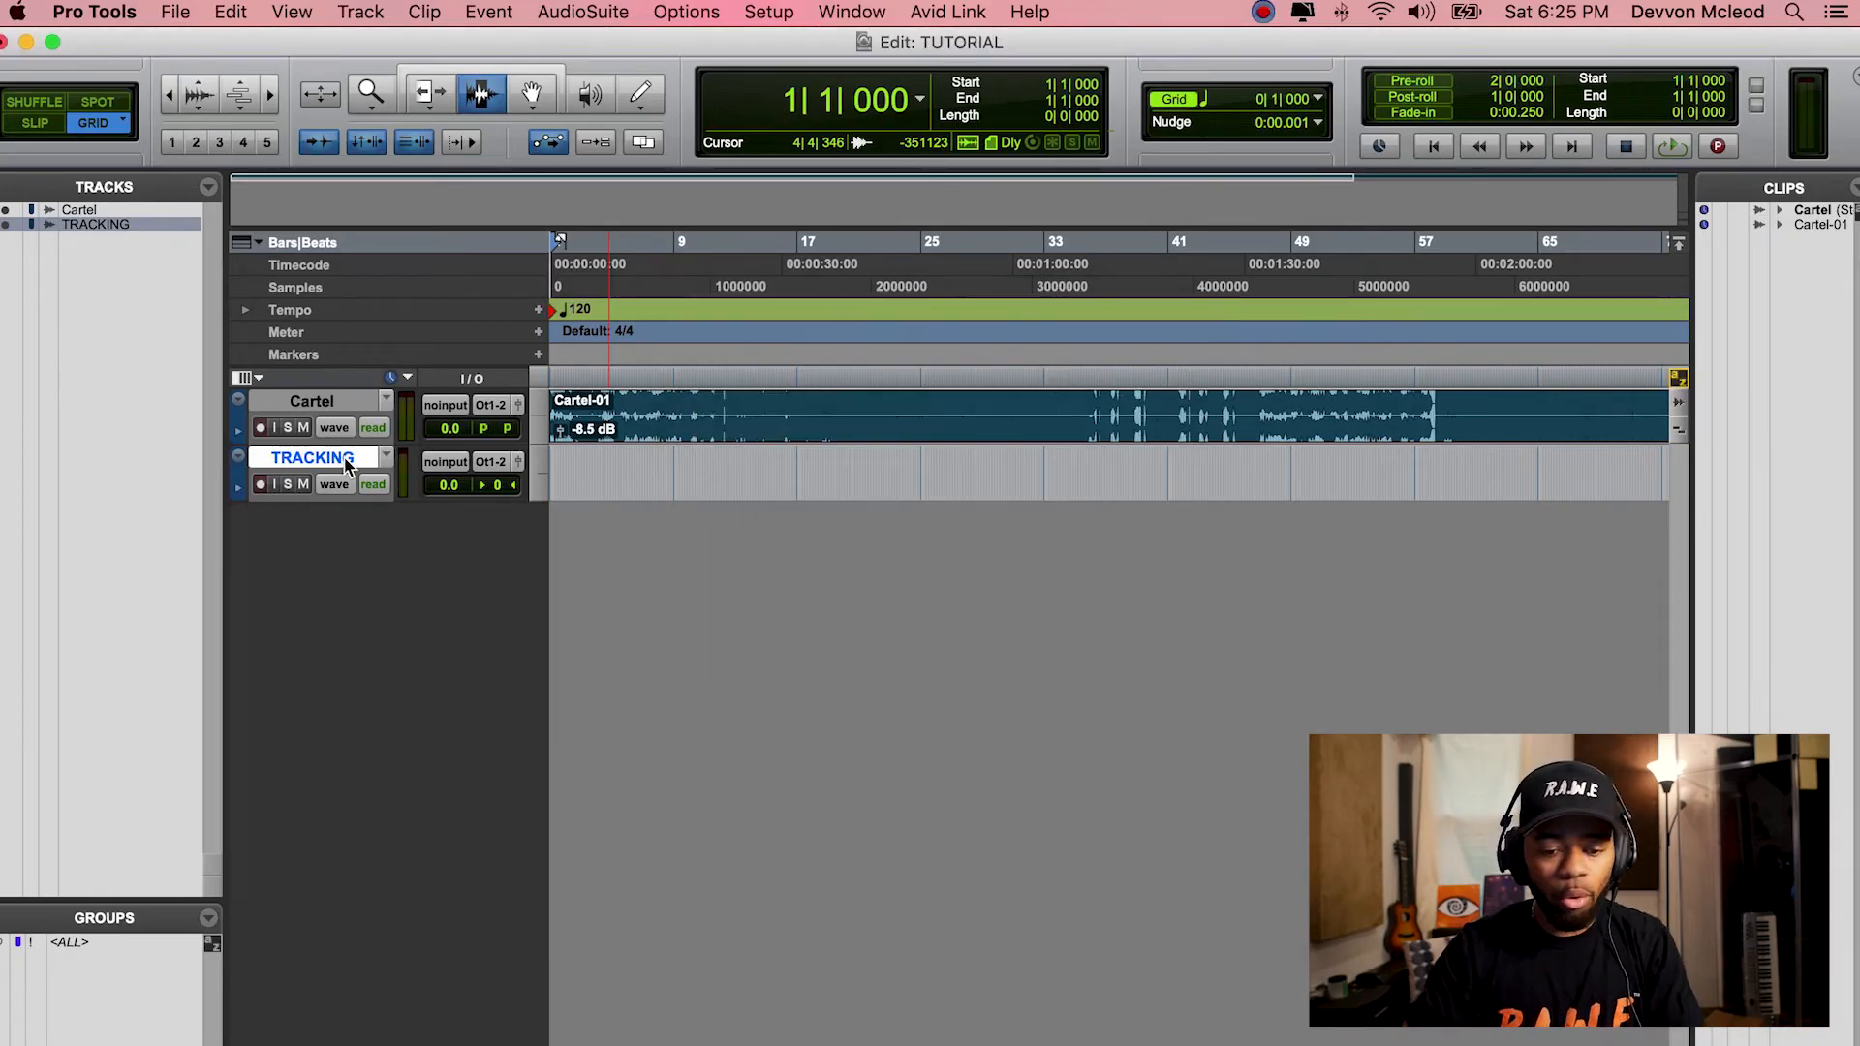
pyautogui.rightClick(346, 462)
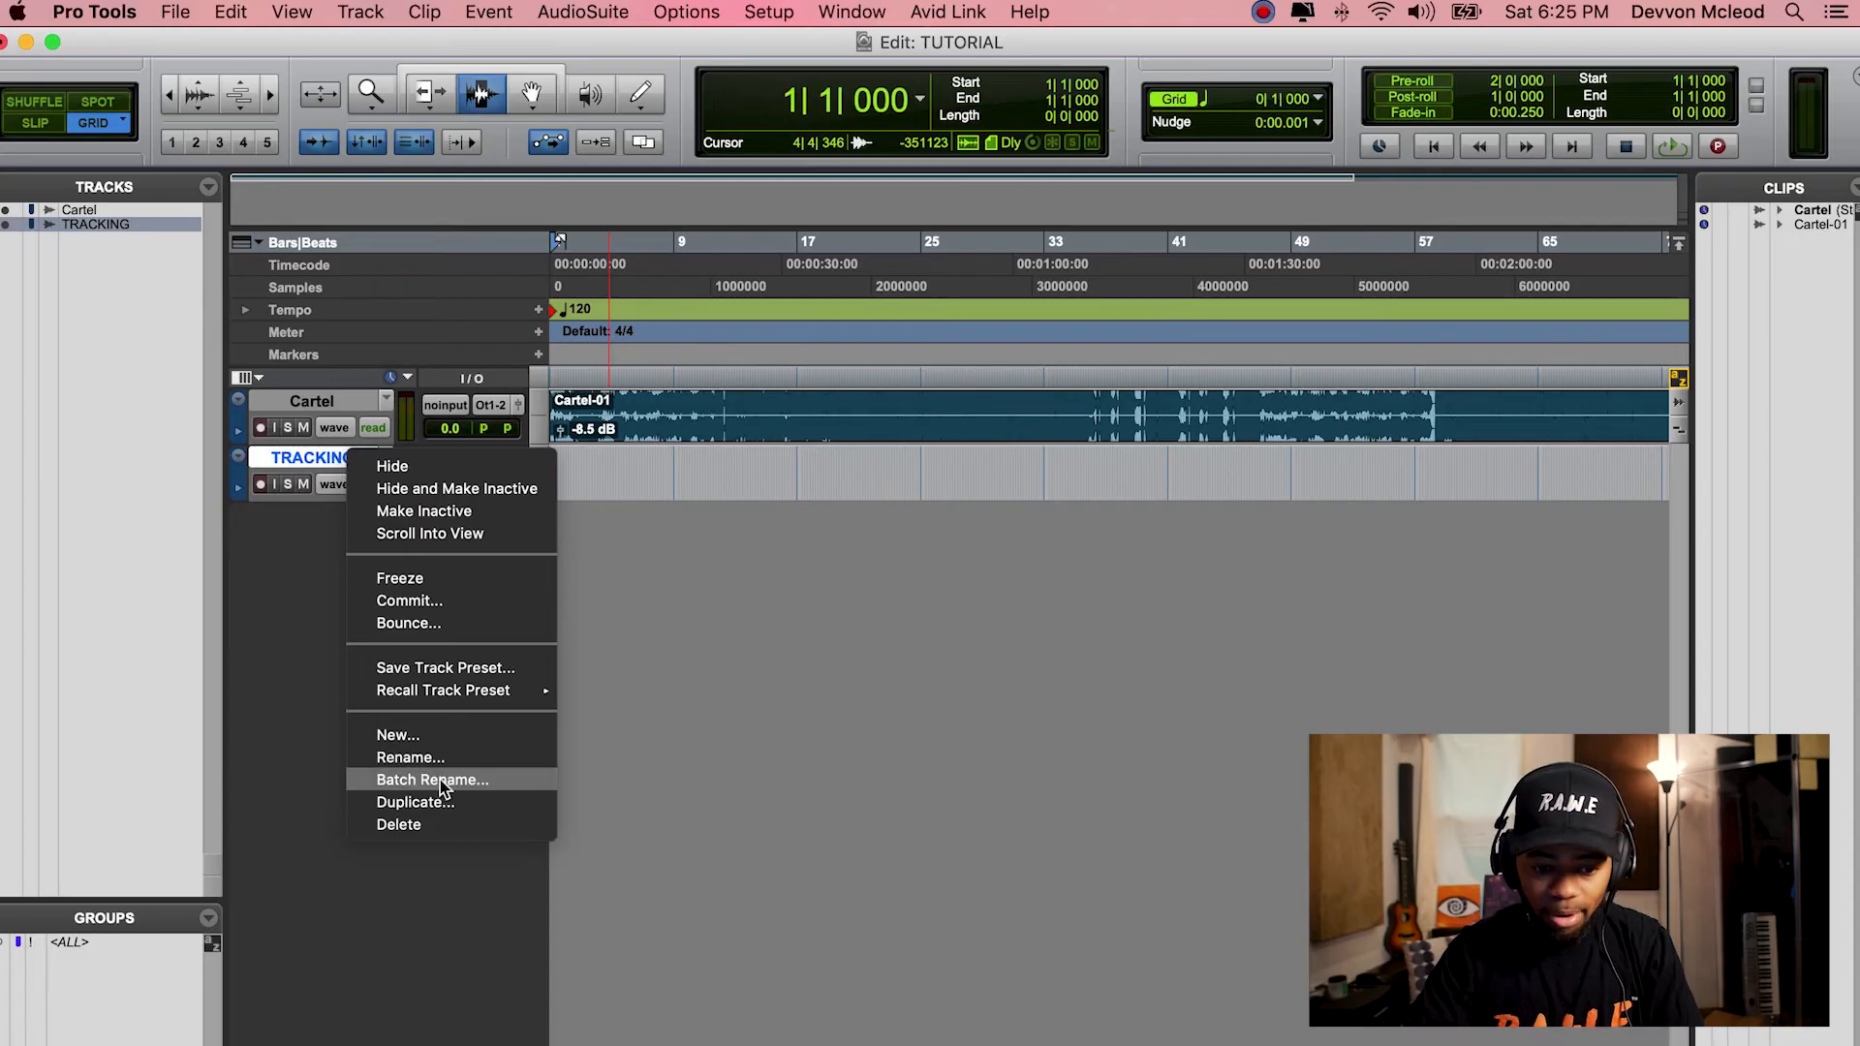
pyautogui.click(425, 523)
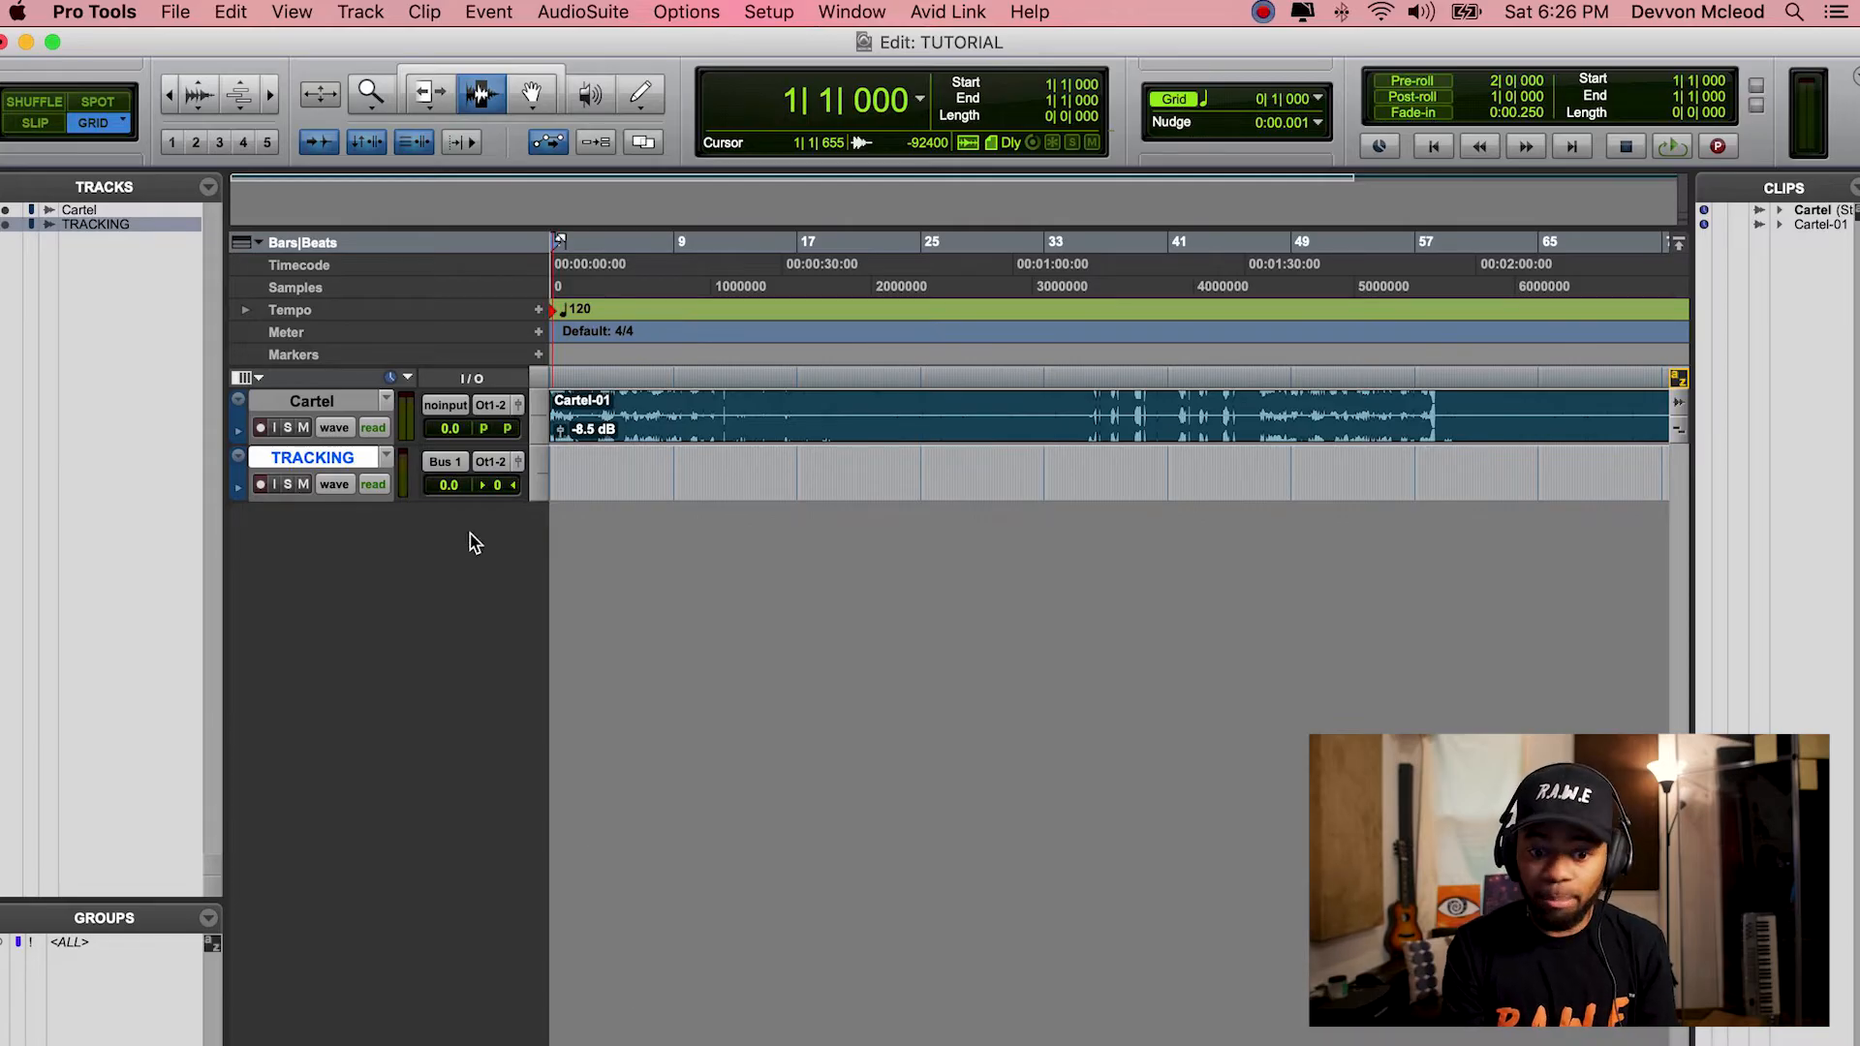
# Set the TRACKING track's input to Bus 1 in the I/O column.
pyautogui.click(446, 461)
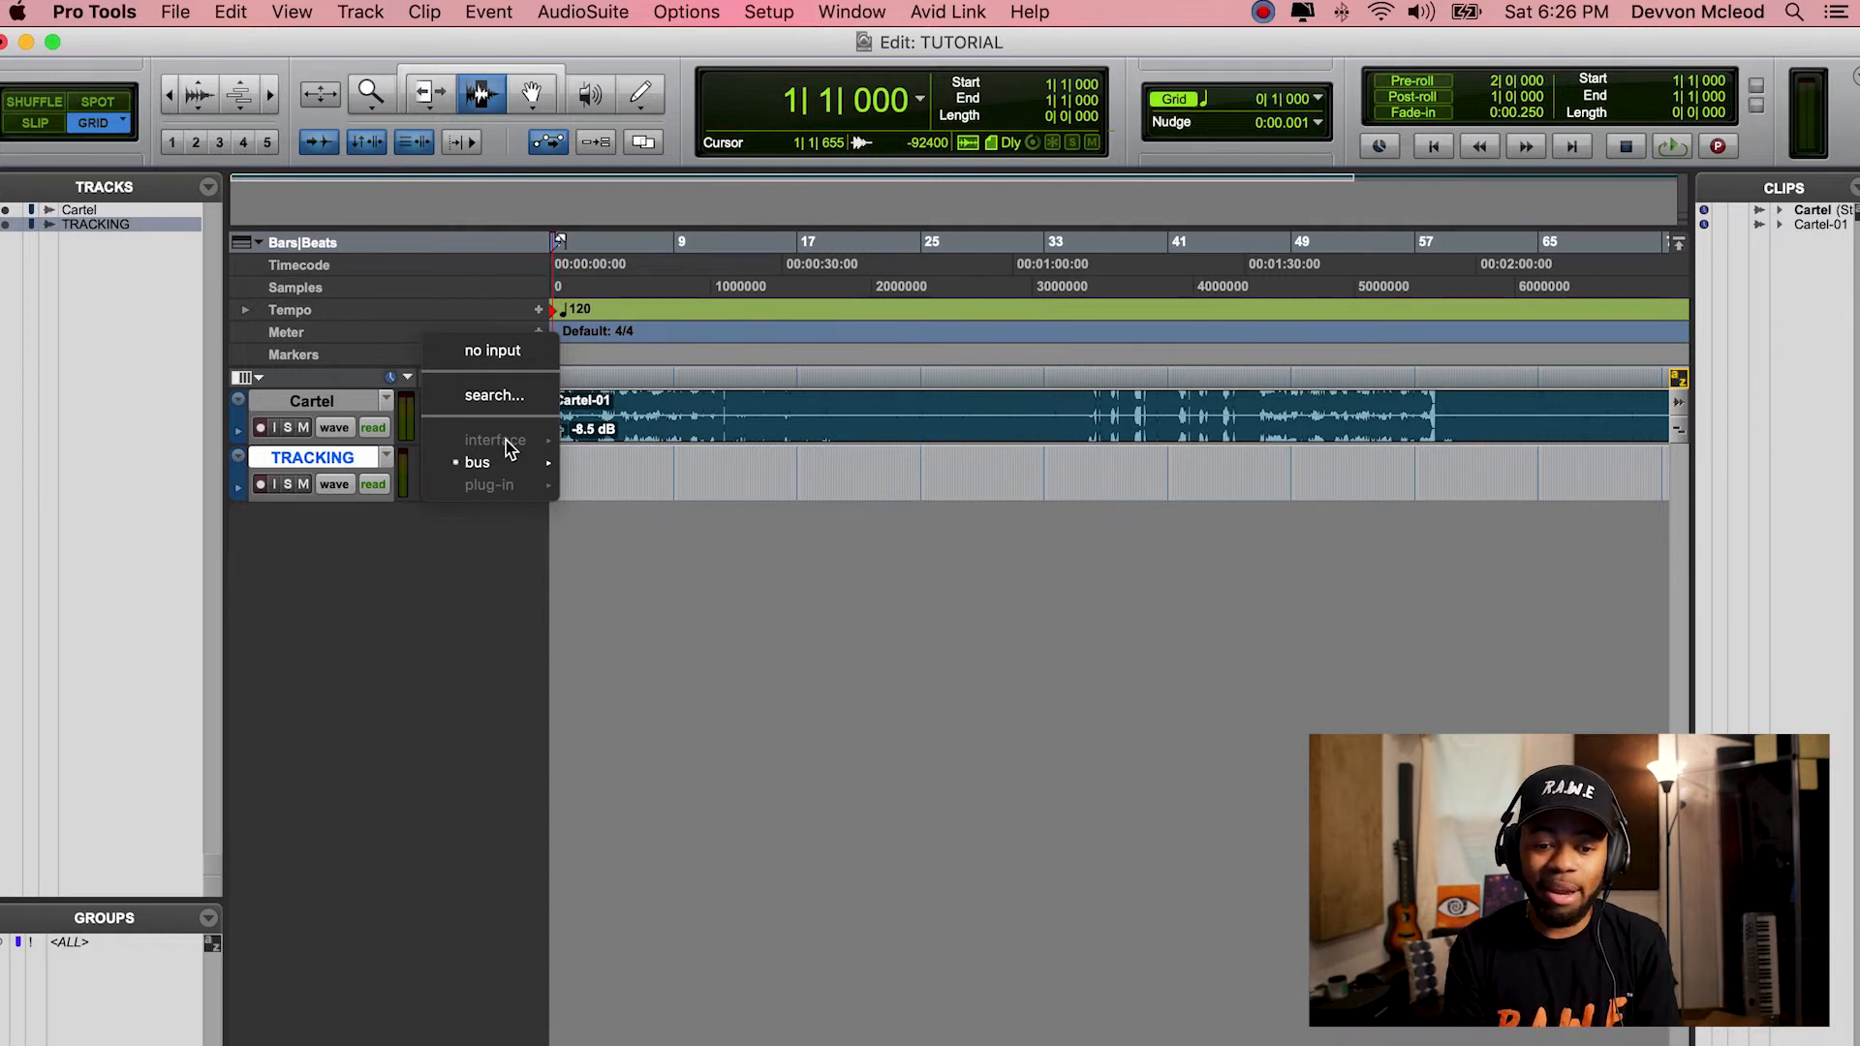
pyautogui.click(672, 556)
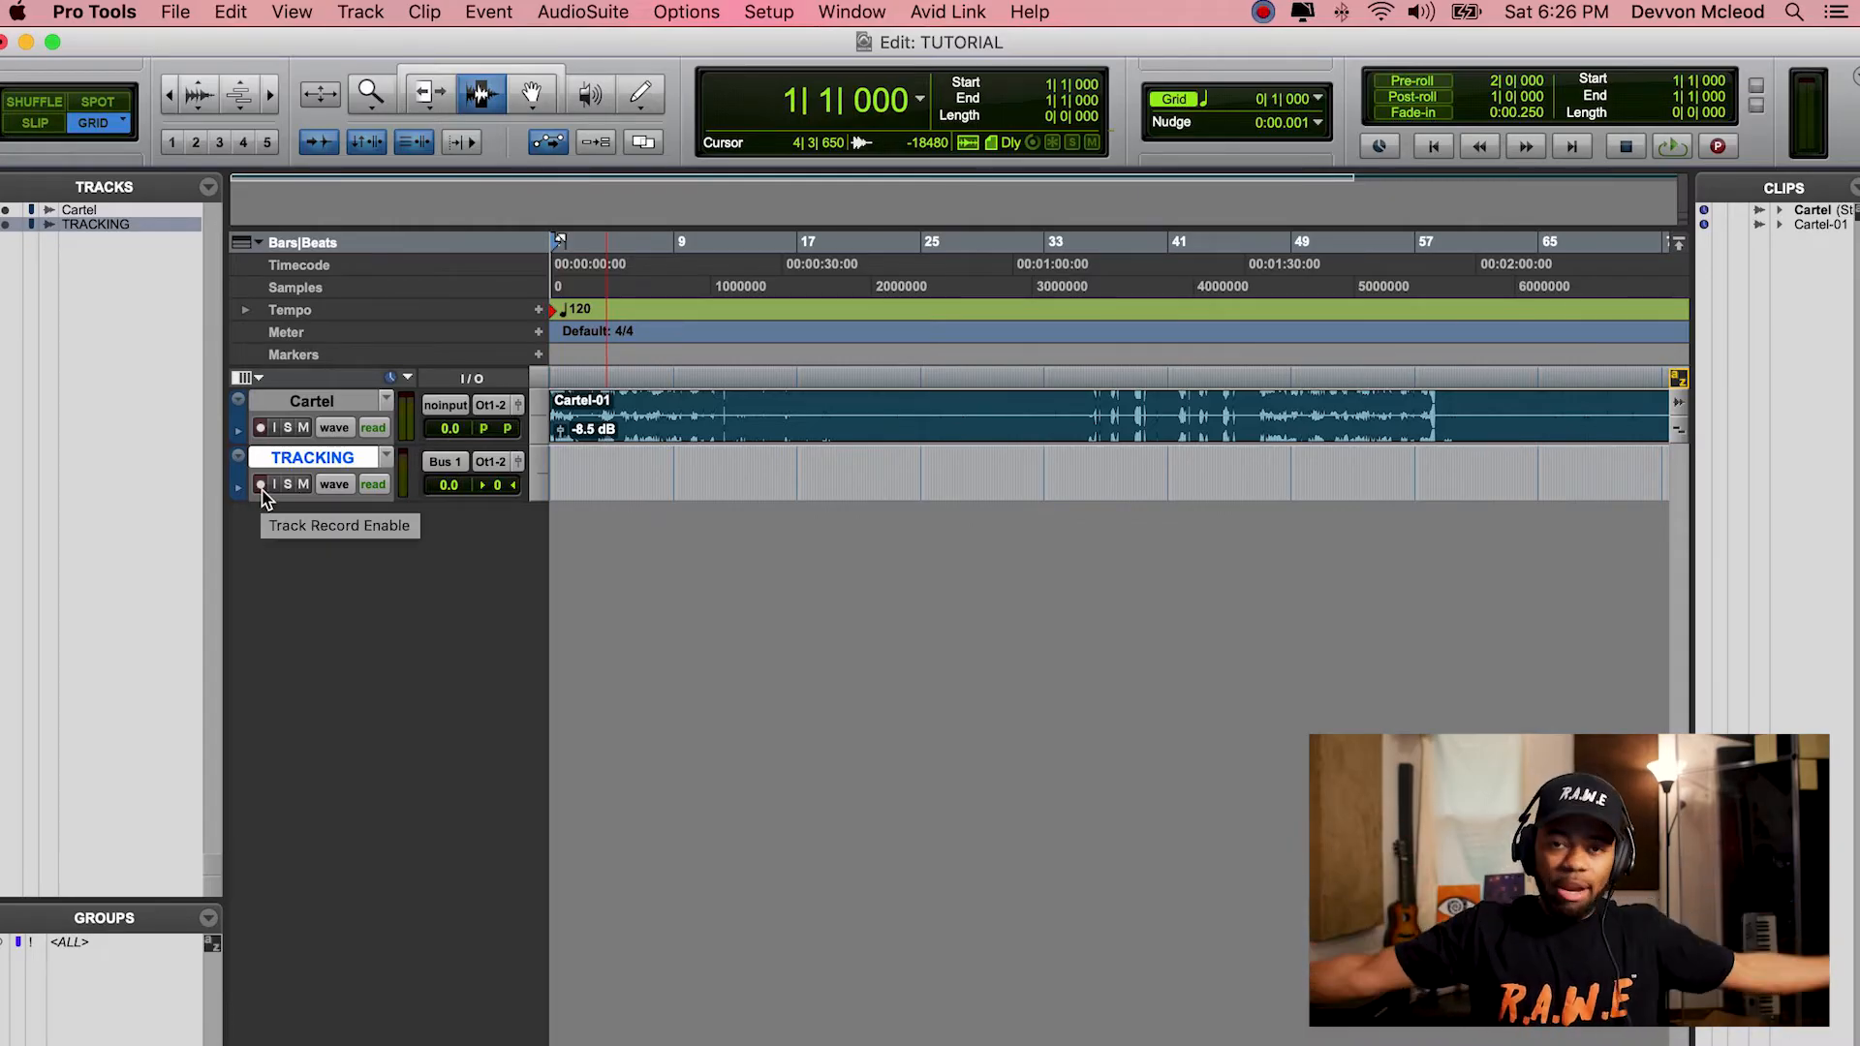
# Place the cursor at bar 8|2 and audition playback from there, then stop.
pyautogui.click(680, 279)
pyautogui.click(663, 279)
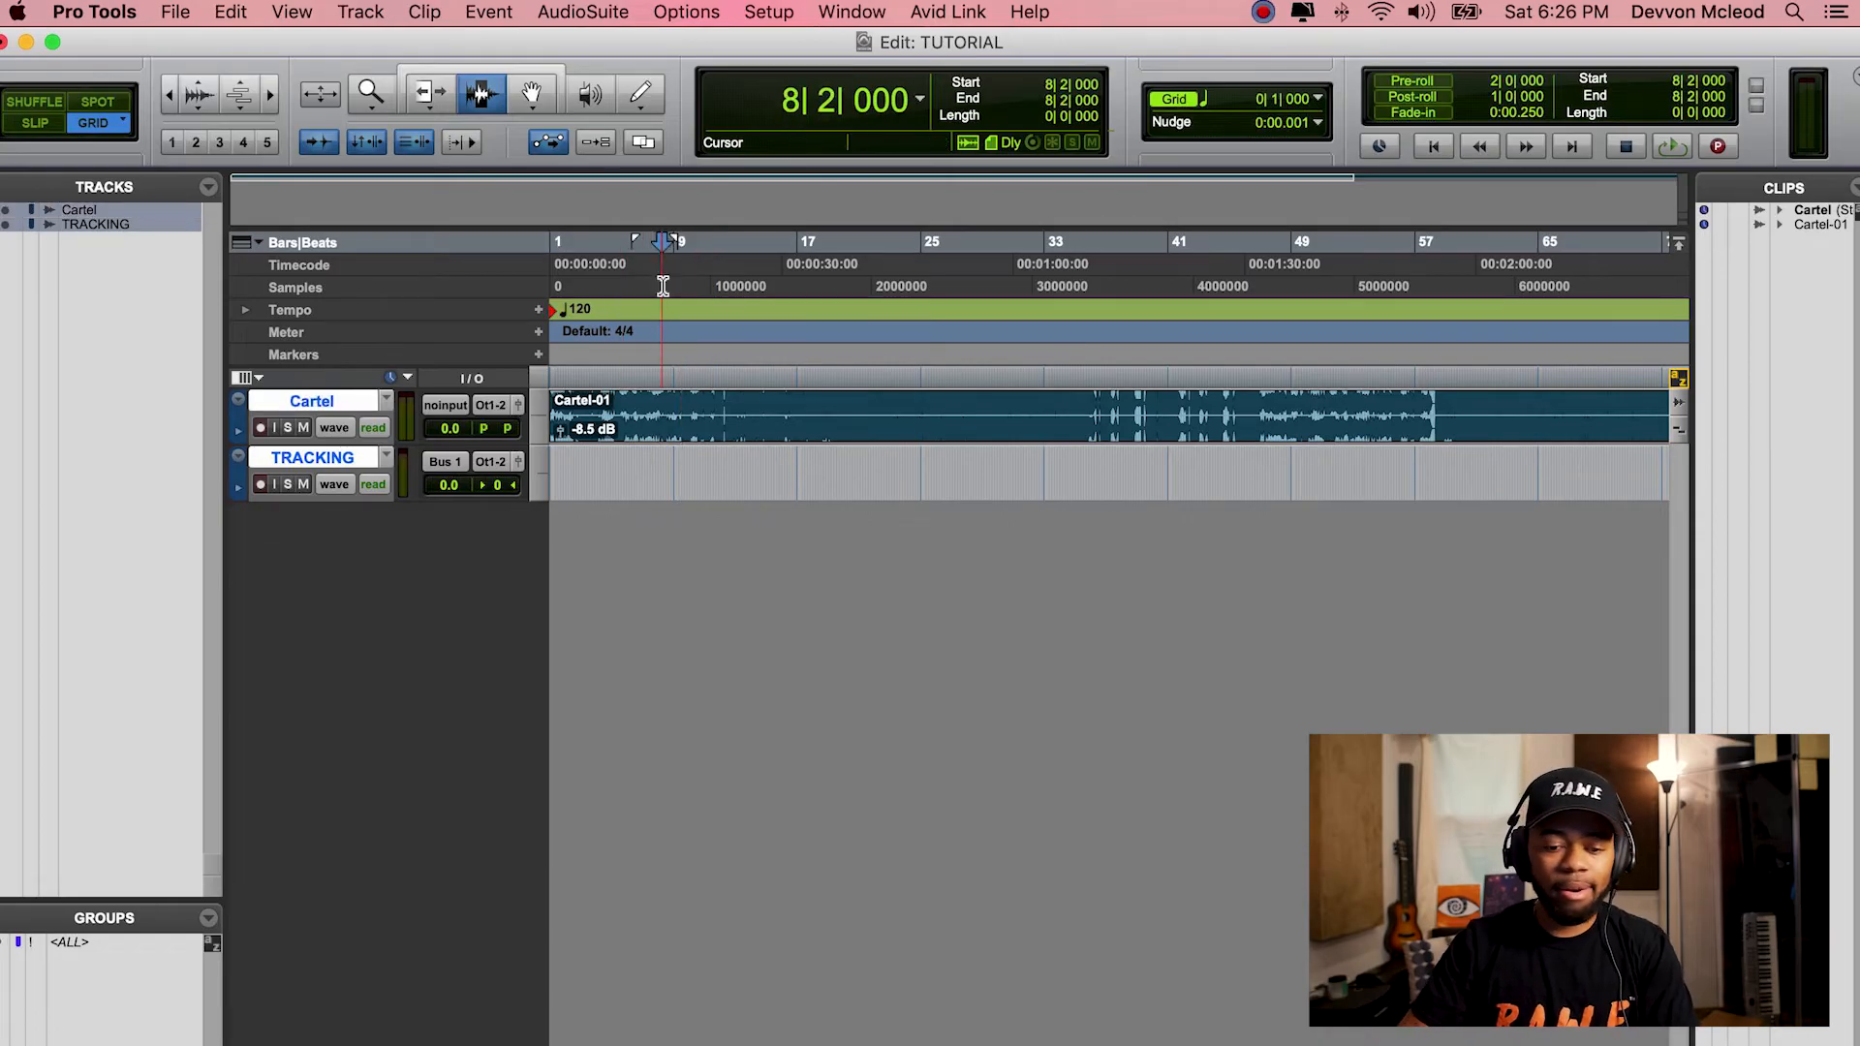
pyautogui.press('space')
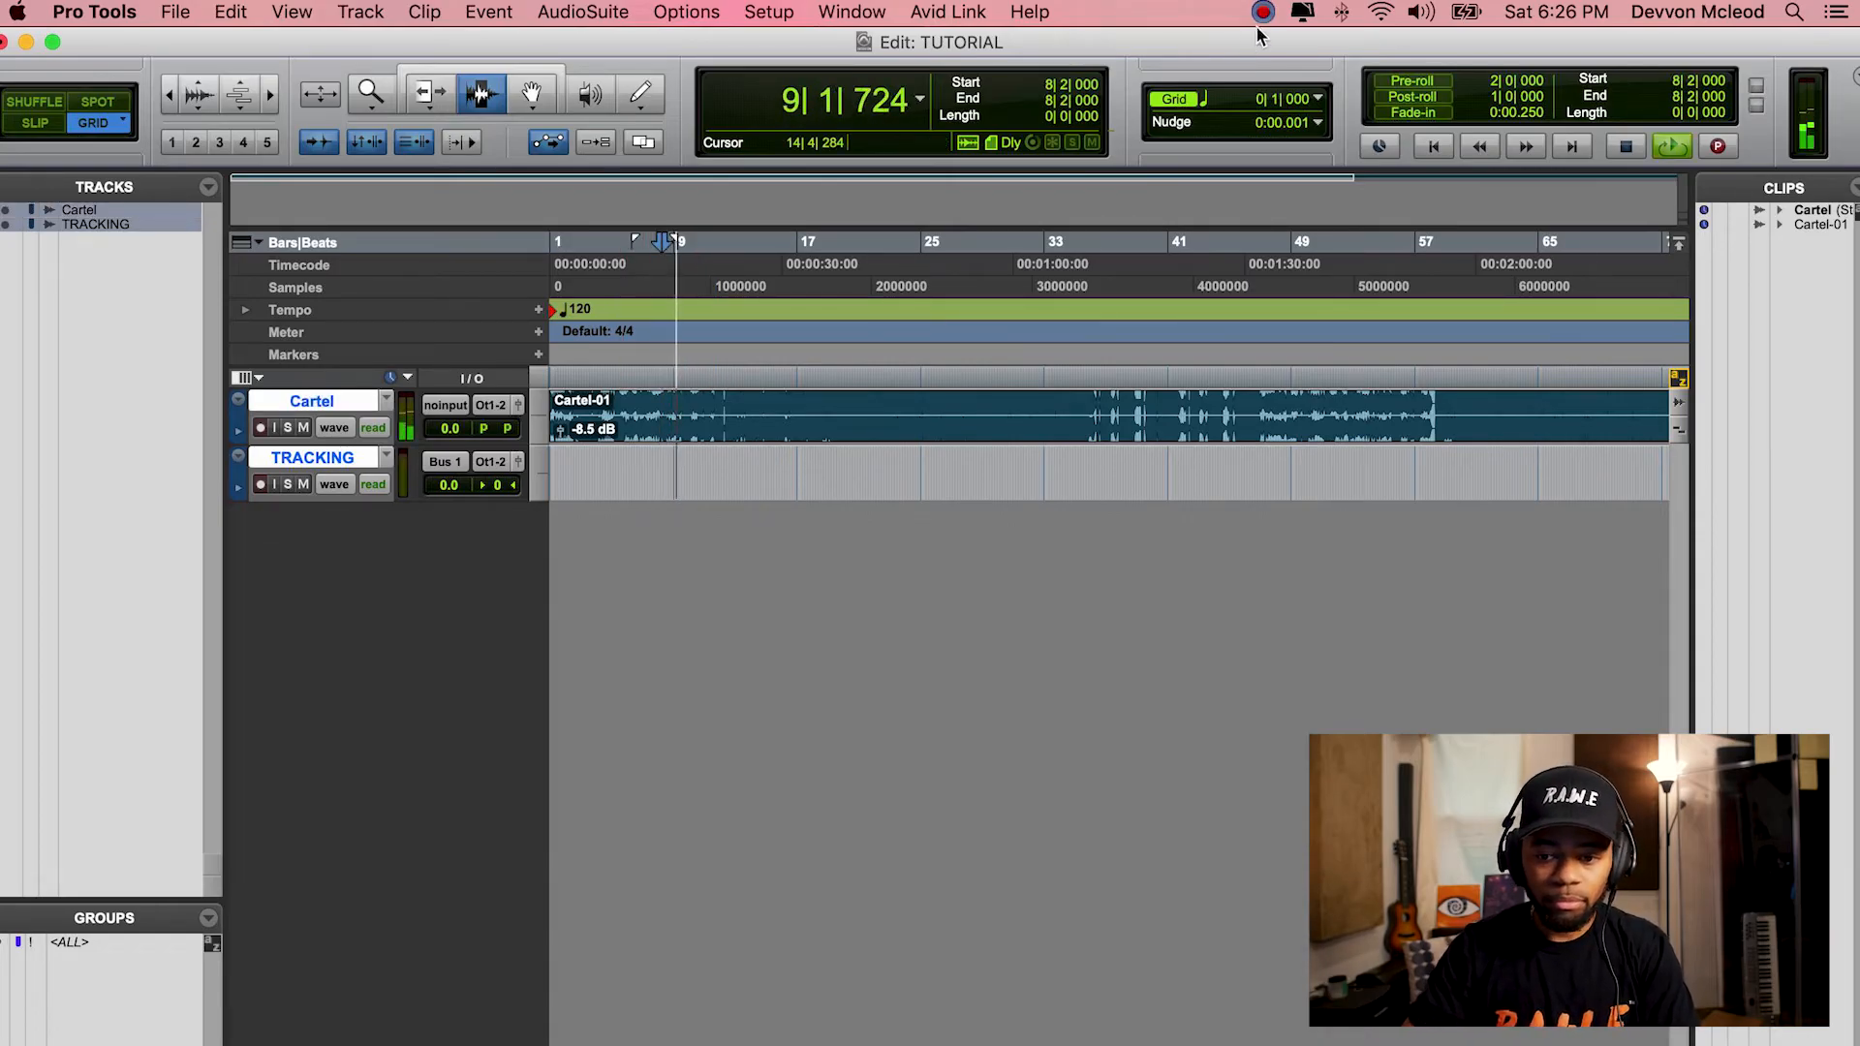
pyautogui.click(1263, 12)
pyautogui.press('Escape')
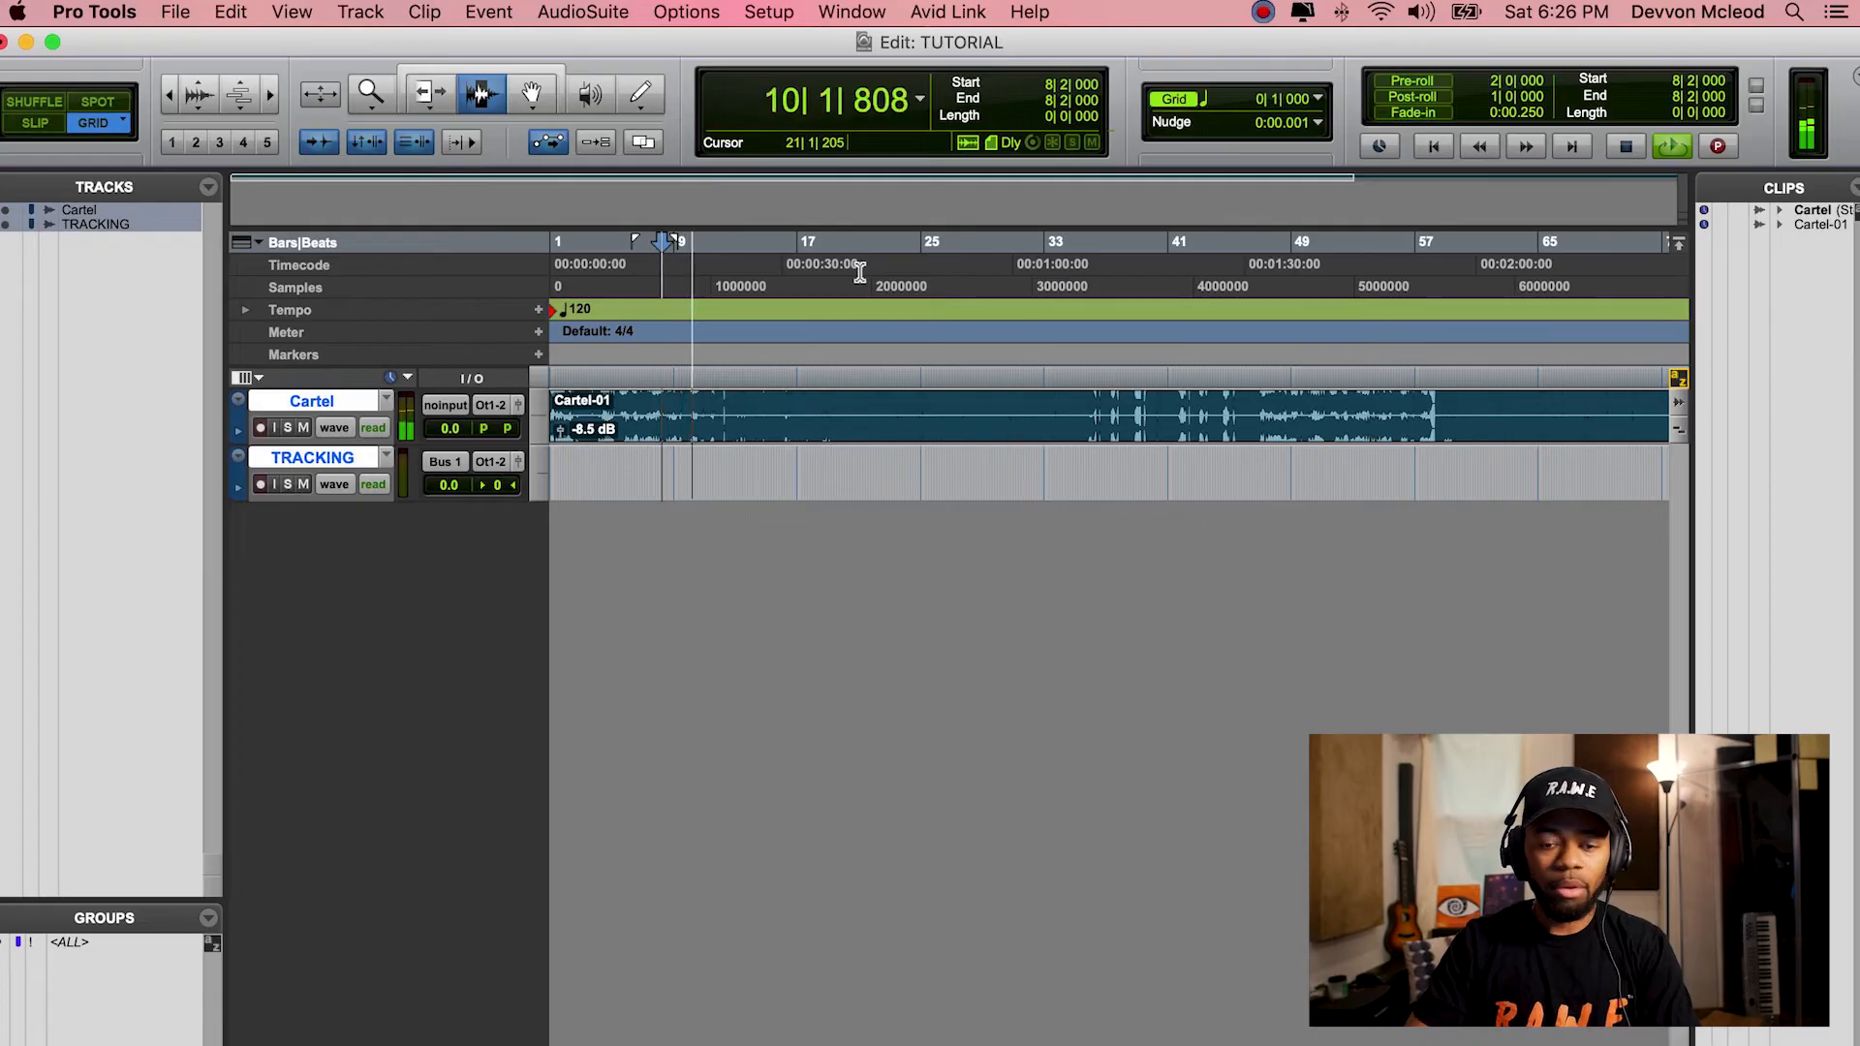
pyautogui.press('space')
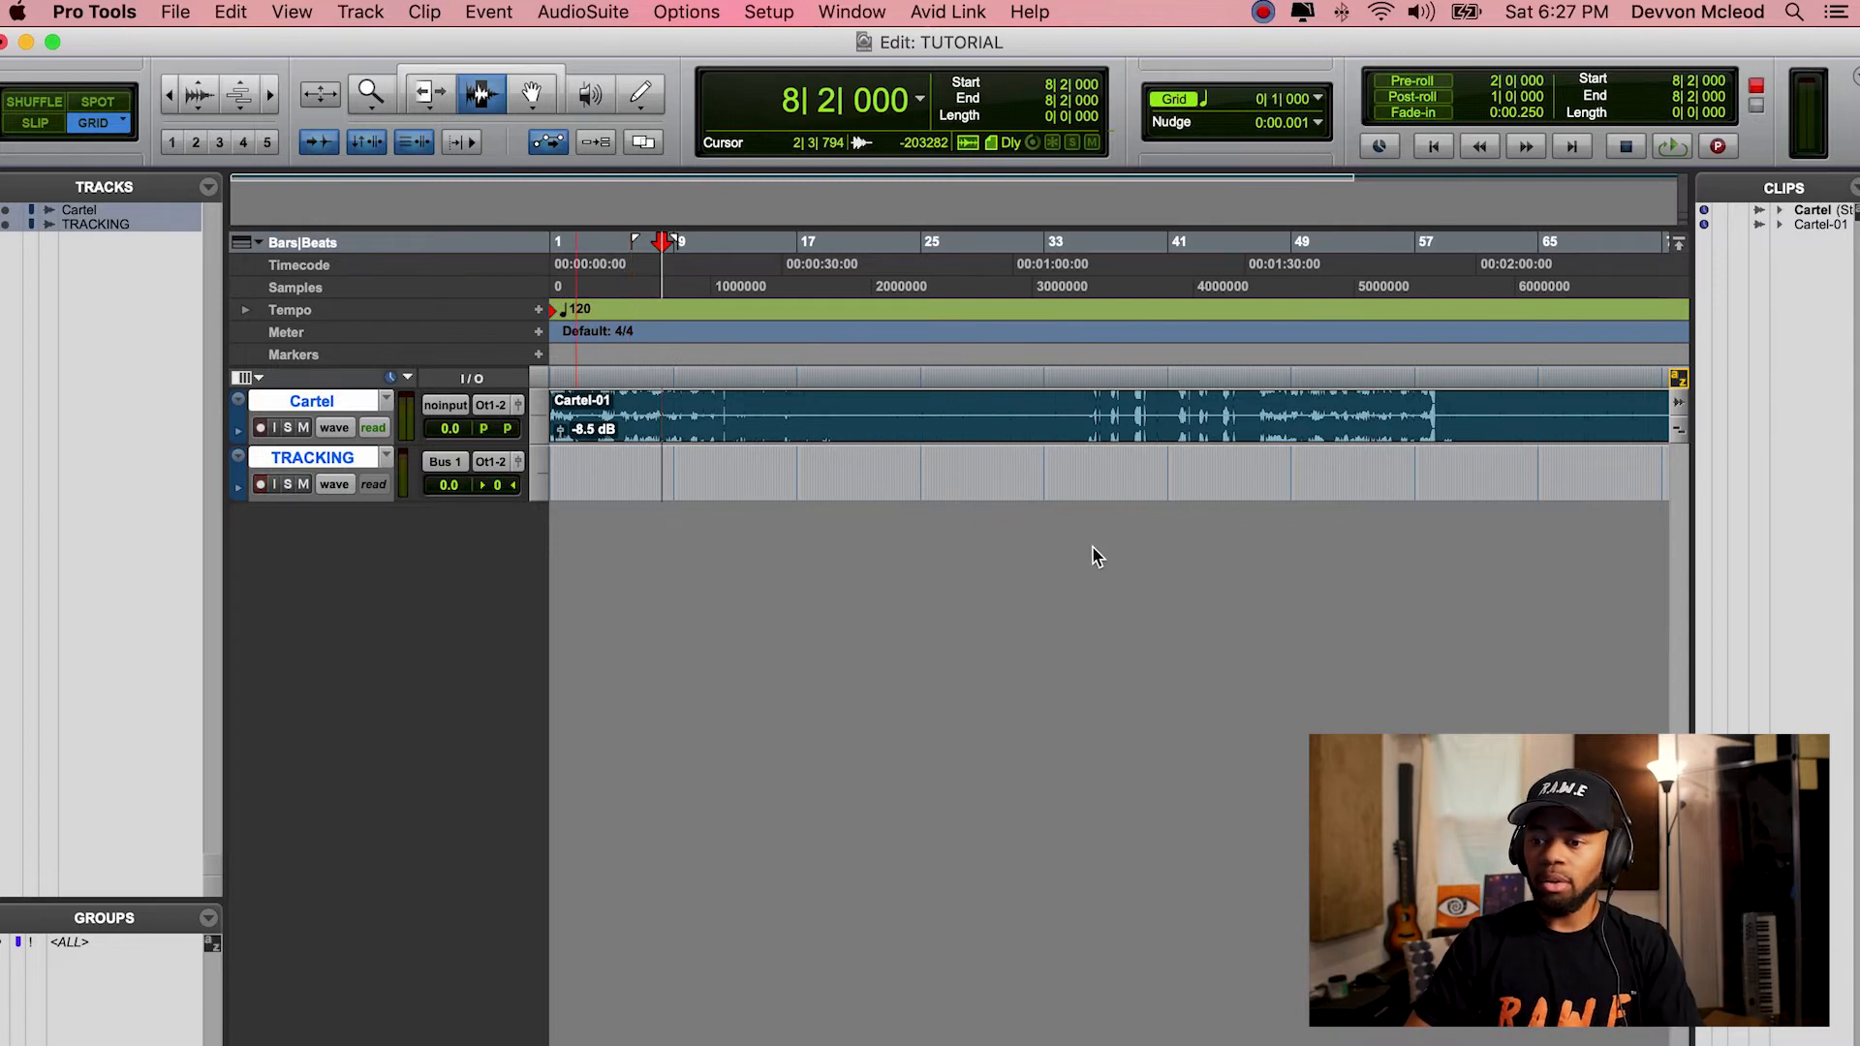
# Set Normal record mode, arm the transport and record a TRACKING take from bar 8|2.
pyautogui.rightClick(1719, 152)
pyautogui.click(1762, 185)
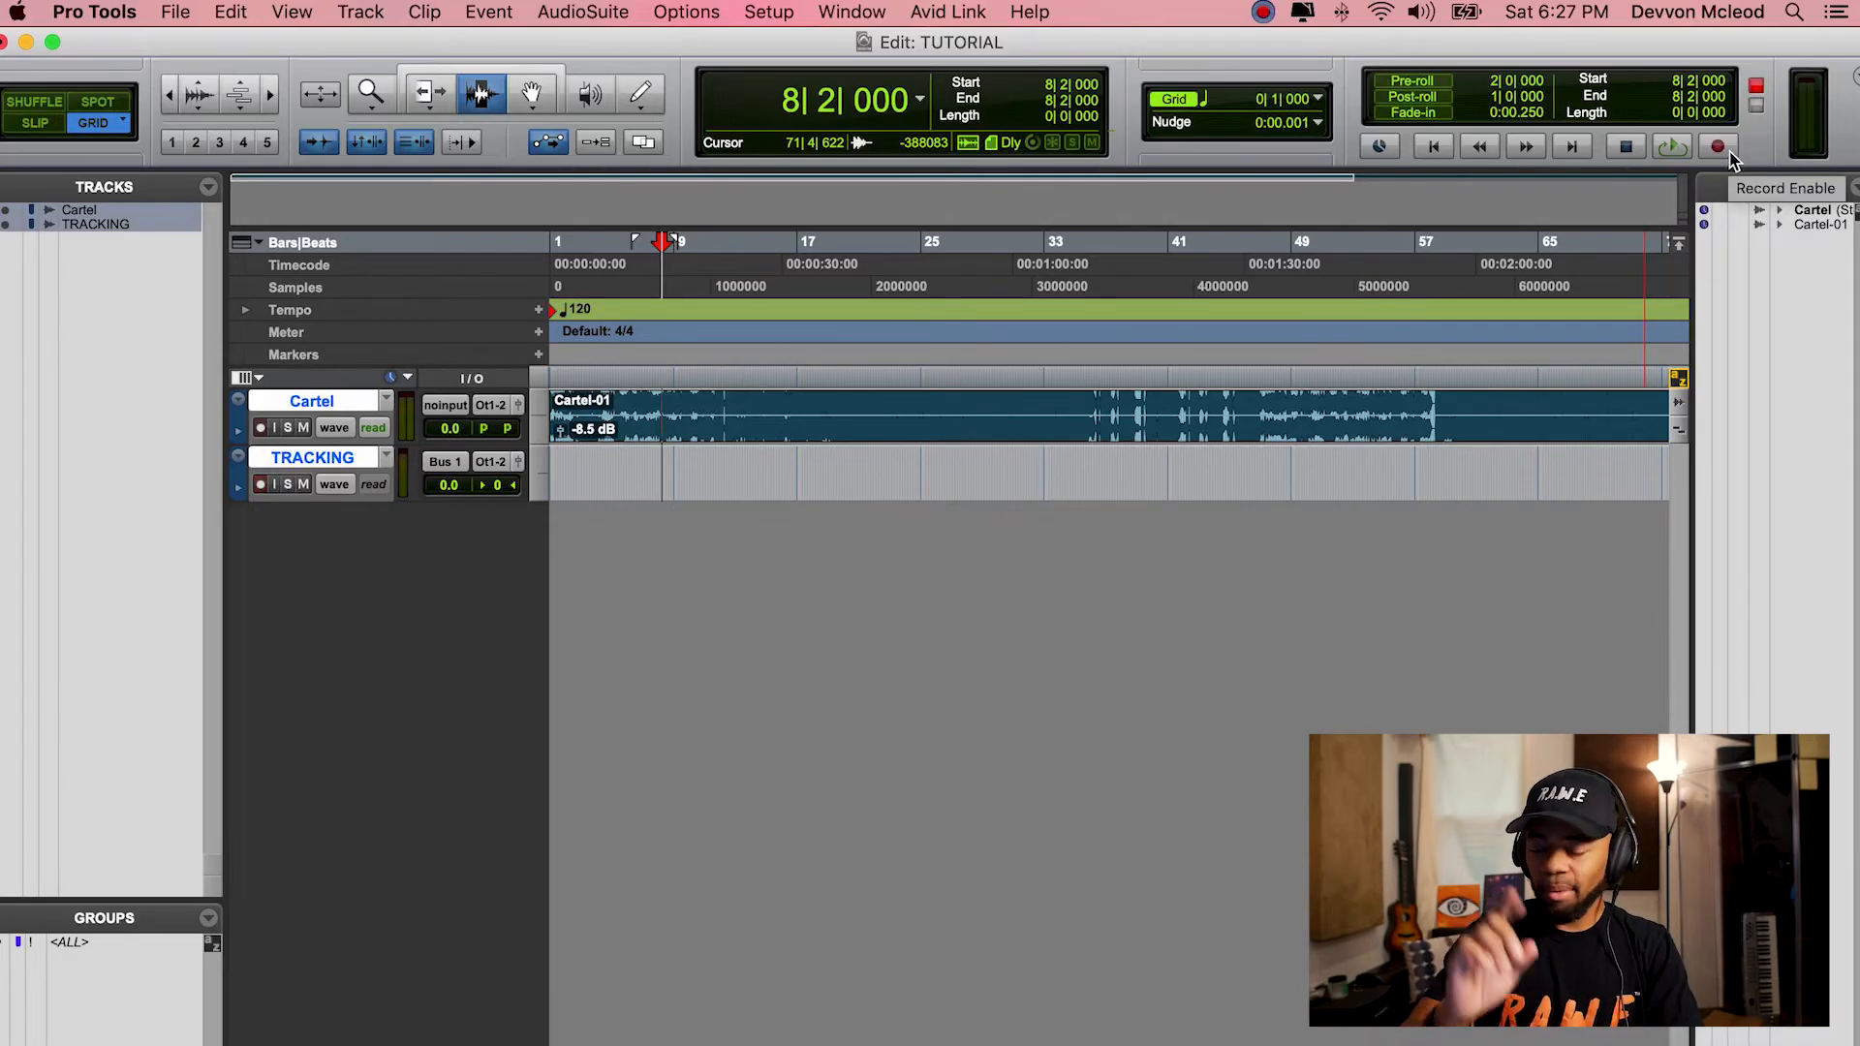
pyautogui.click(1722, 147)
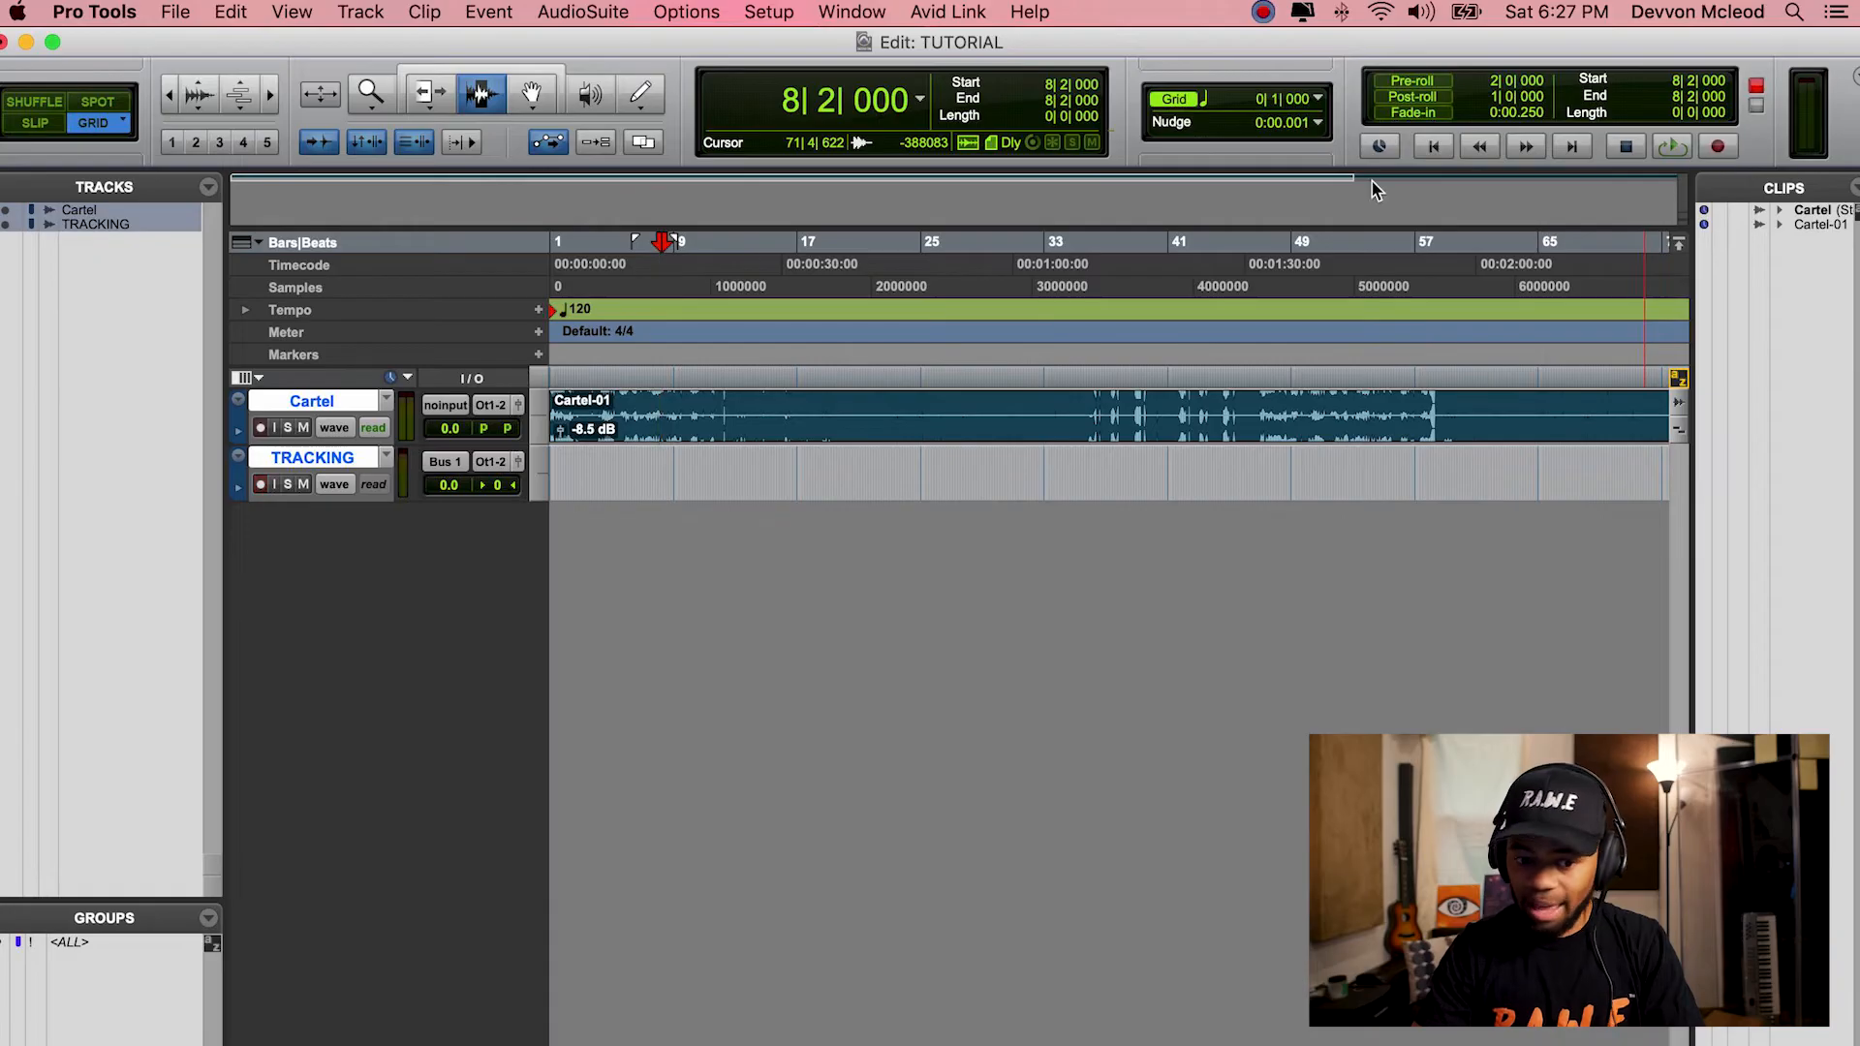
pyautogui.press('space')
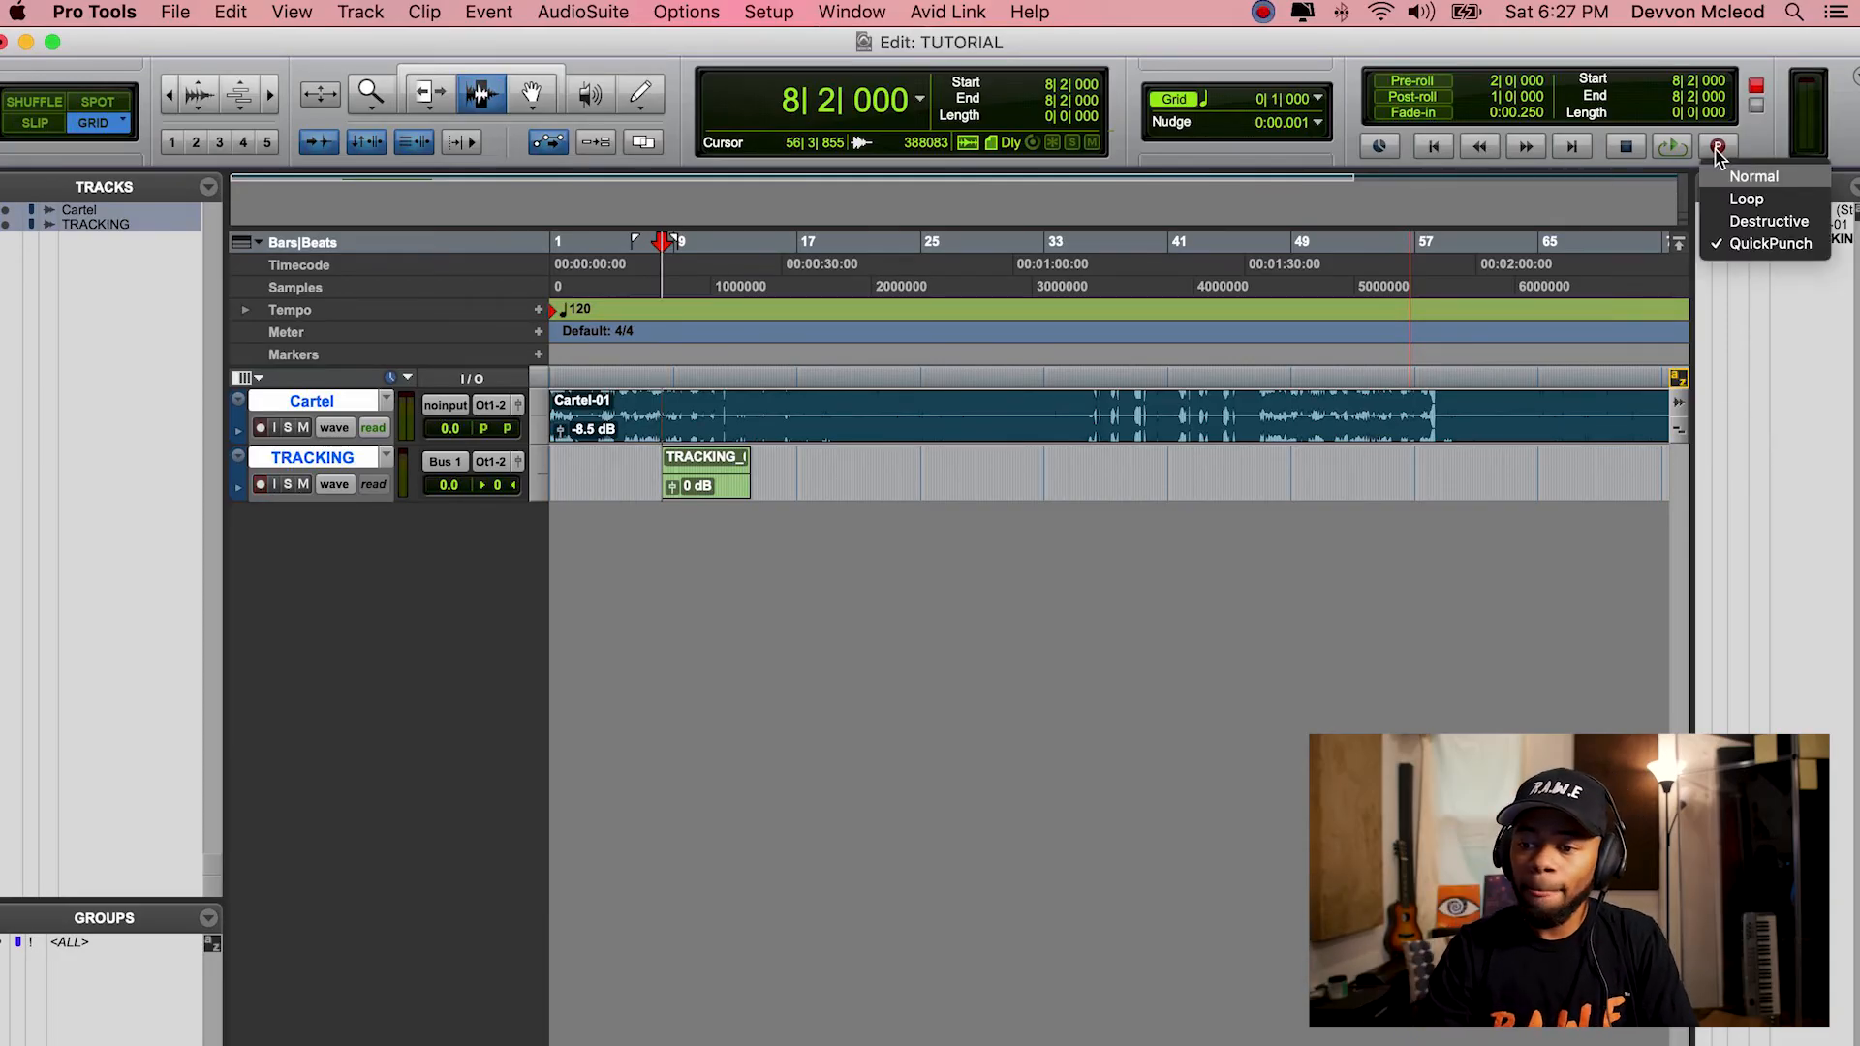
# Keep QuickPunch checked as the record mode for punching in from bar 11.
pyautogui.click(1749, 249)
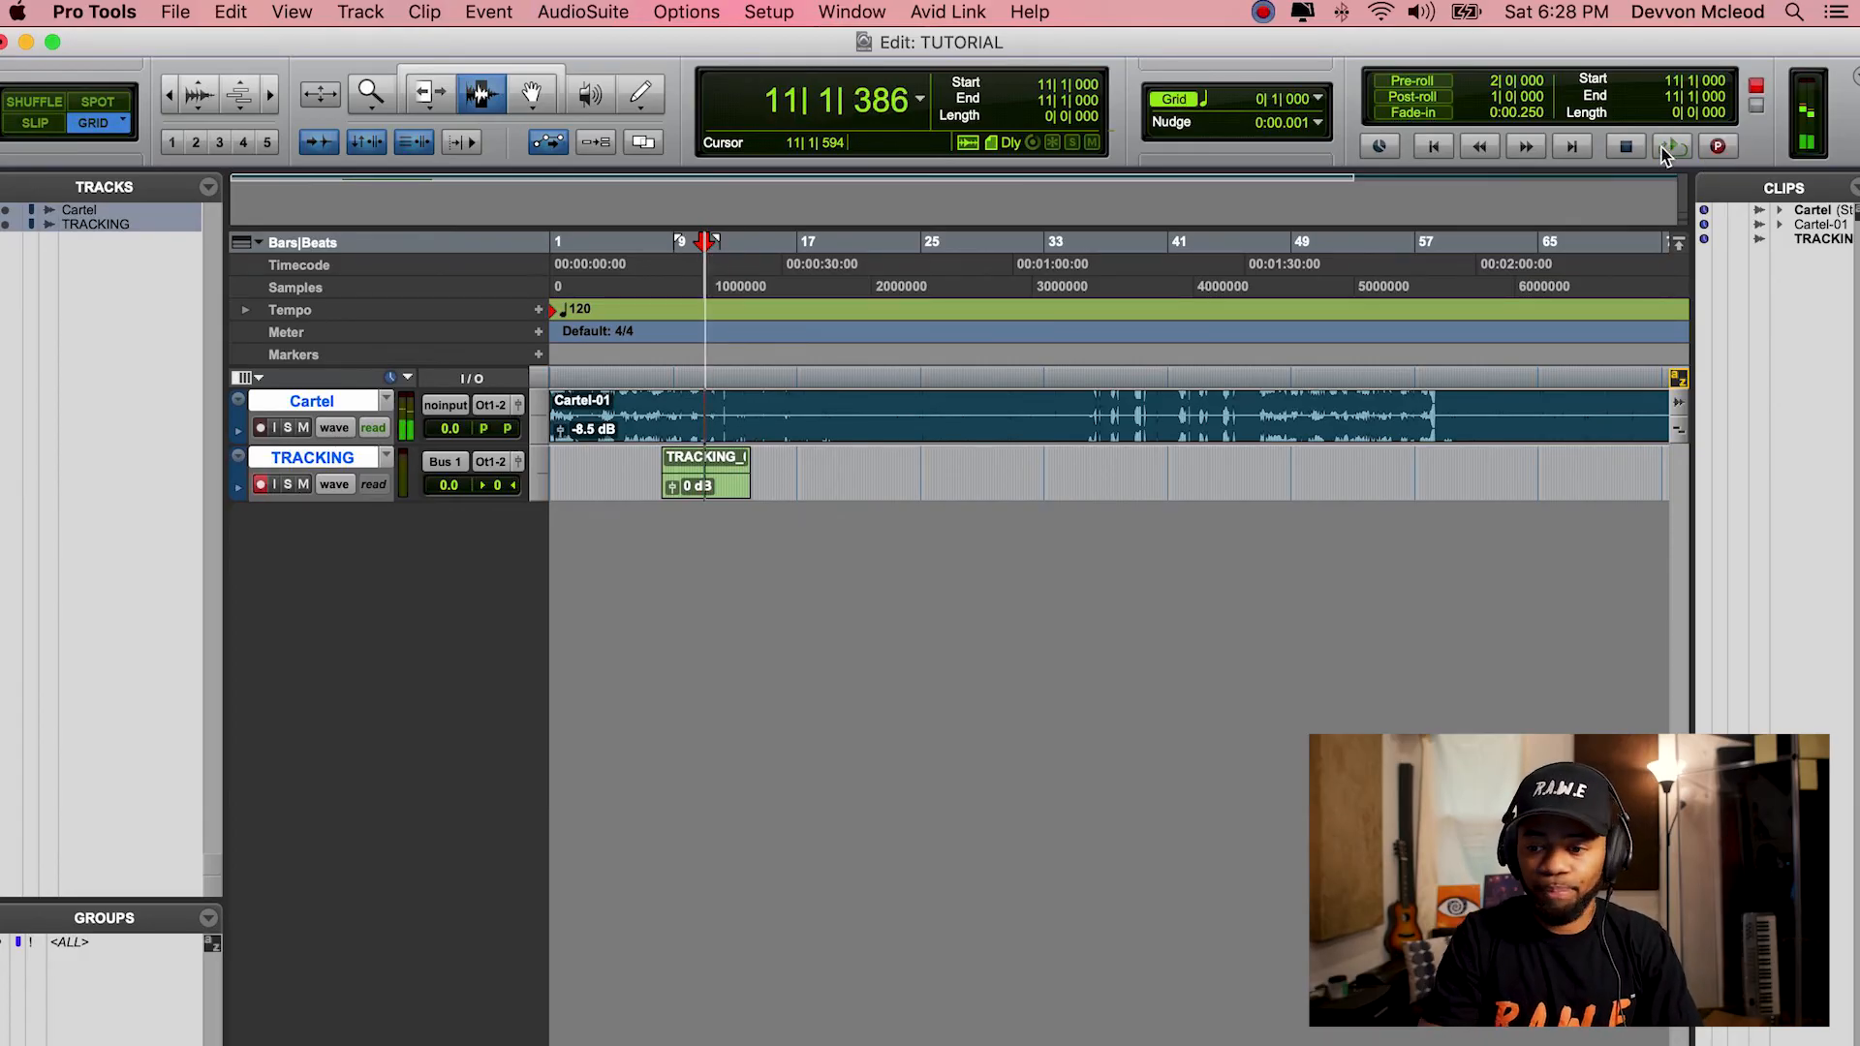
# Zoom to bars 7-15 and stop recording, keeping the punched-in take TRACKING_02.
pyautogui.press('super+bracketright')
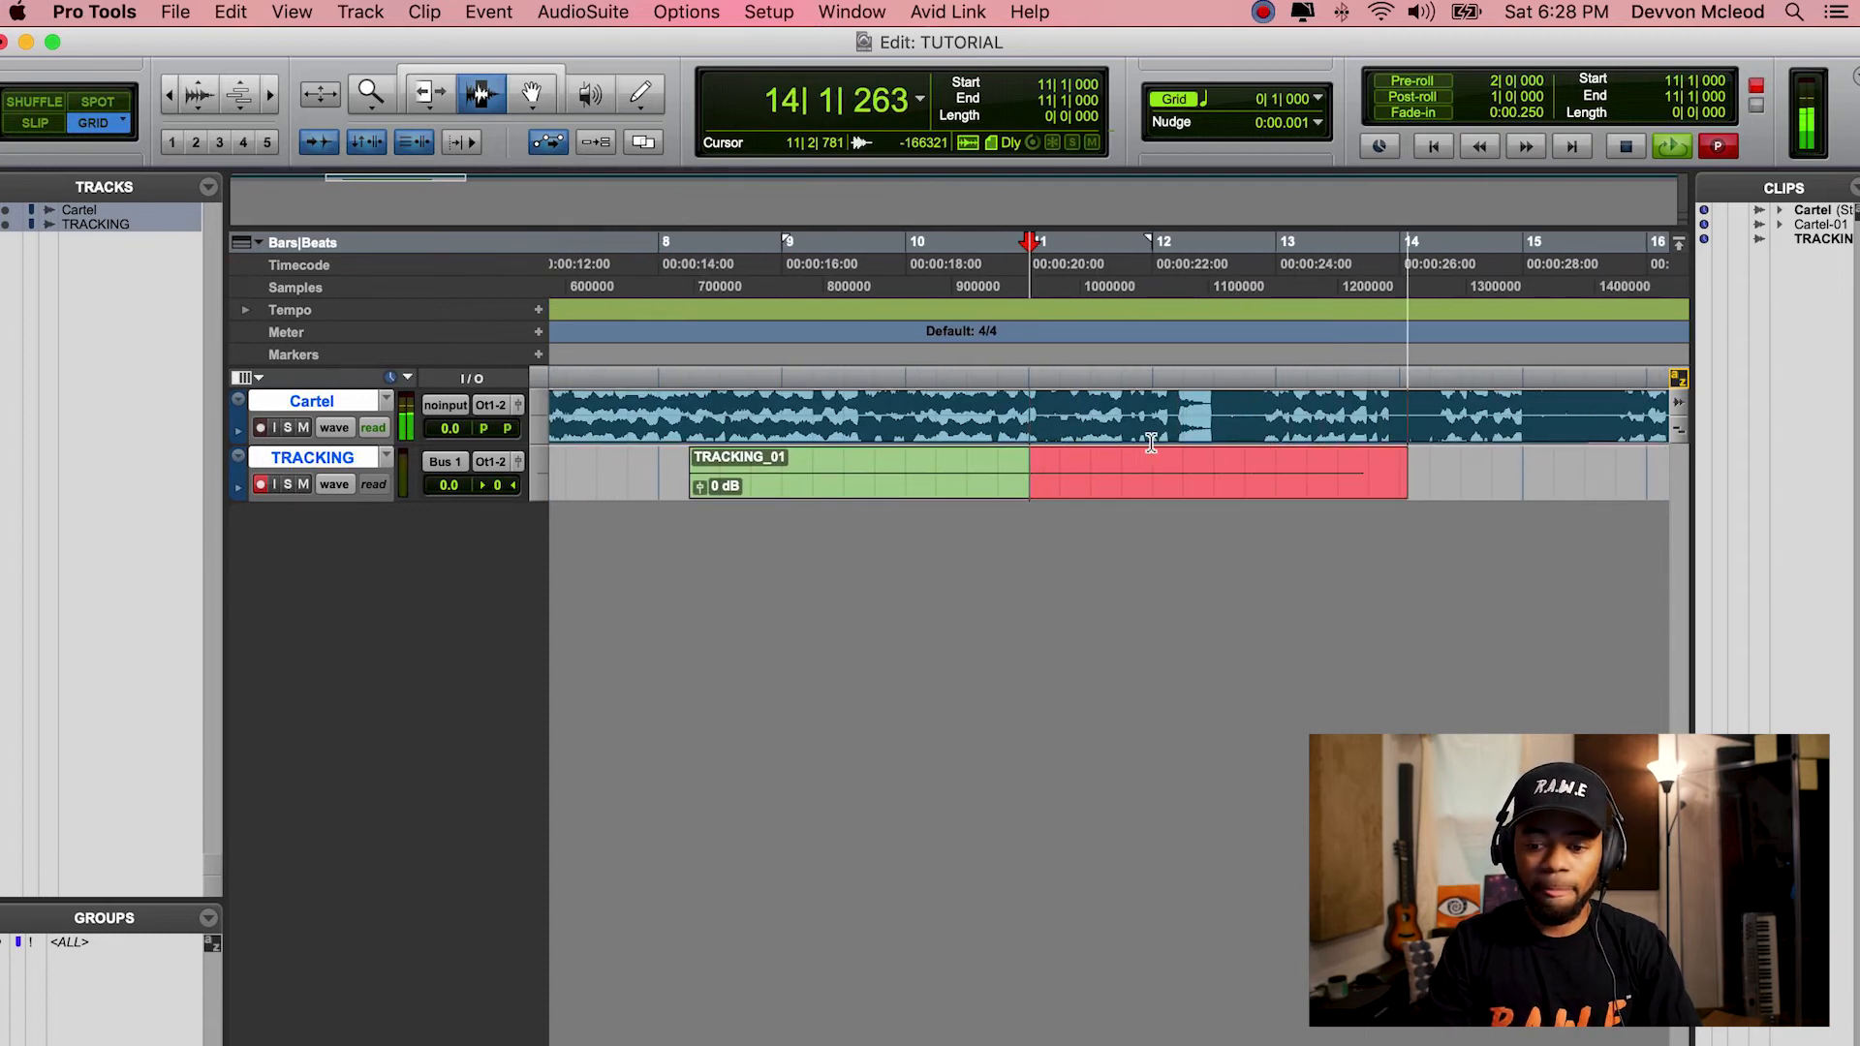
pyautogui.press('space')
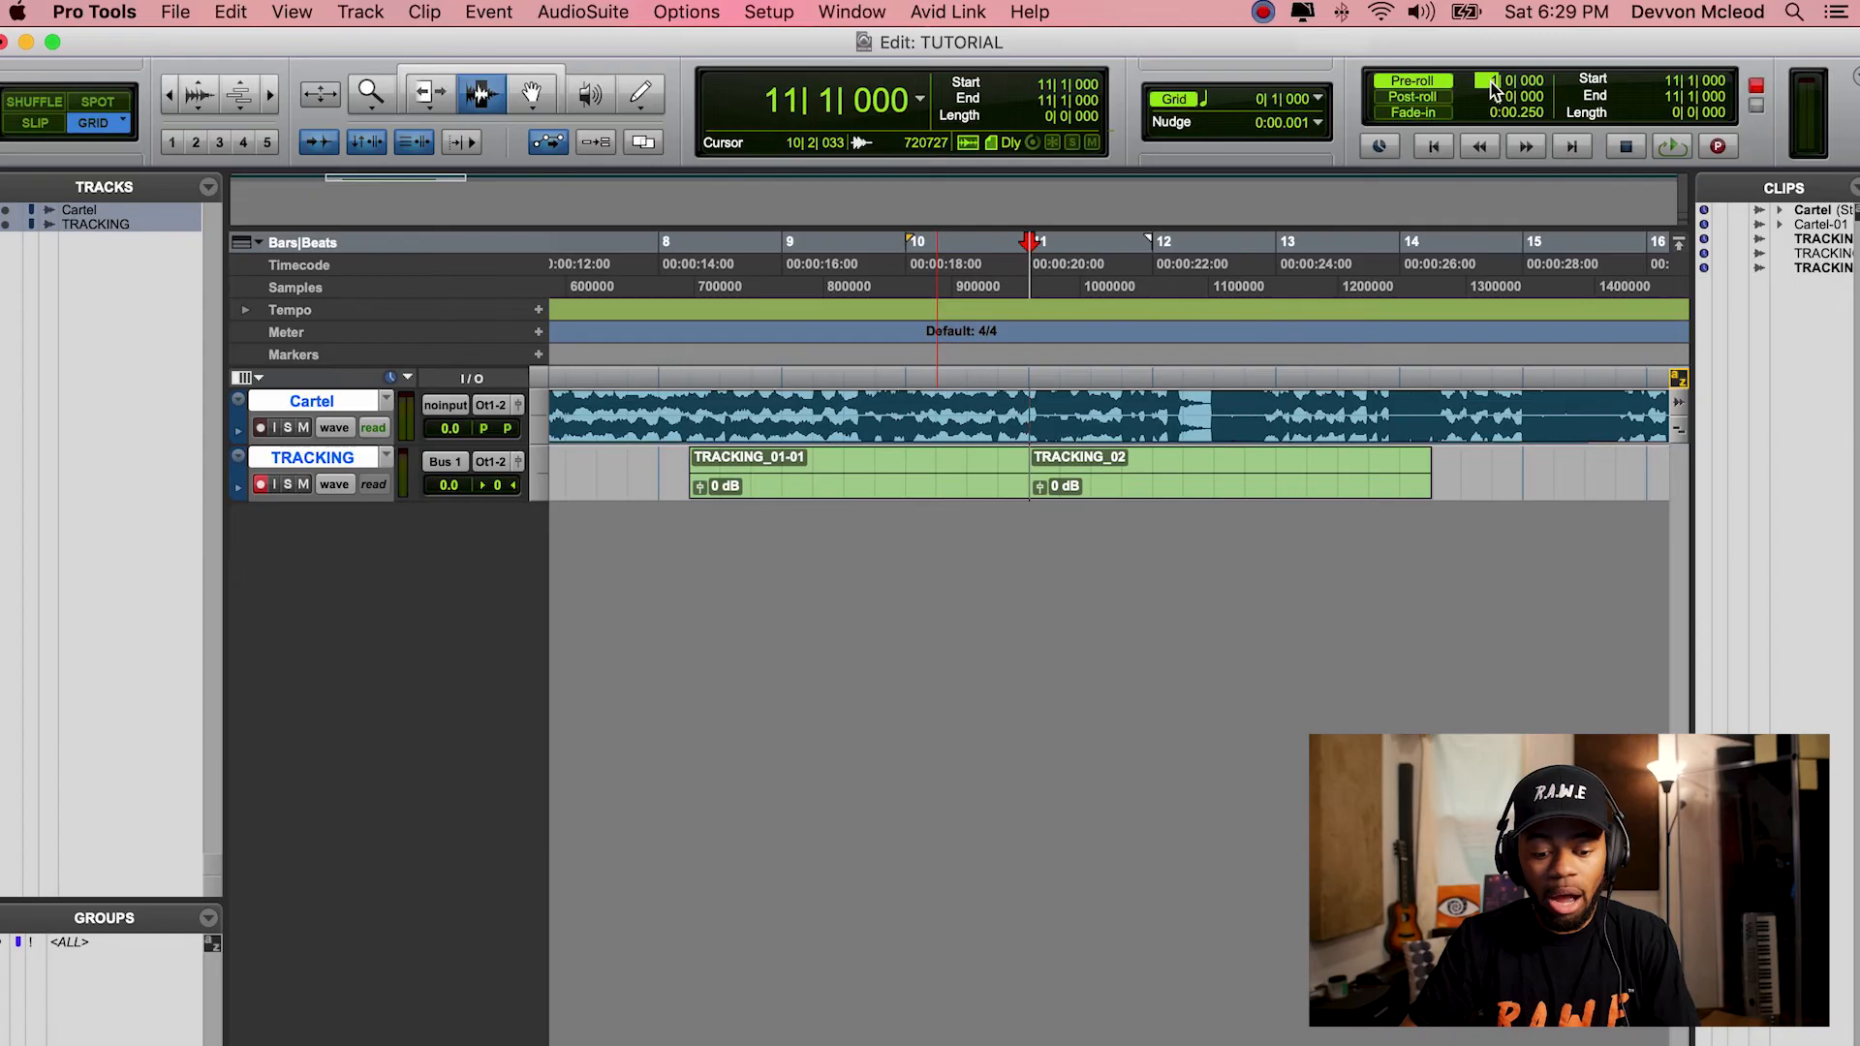
pyautogui.write('1')
# Shorten the transport pre-roll to one bar (1|0|000).
pyautogui.click(1490, 81)
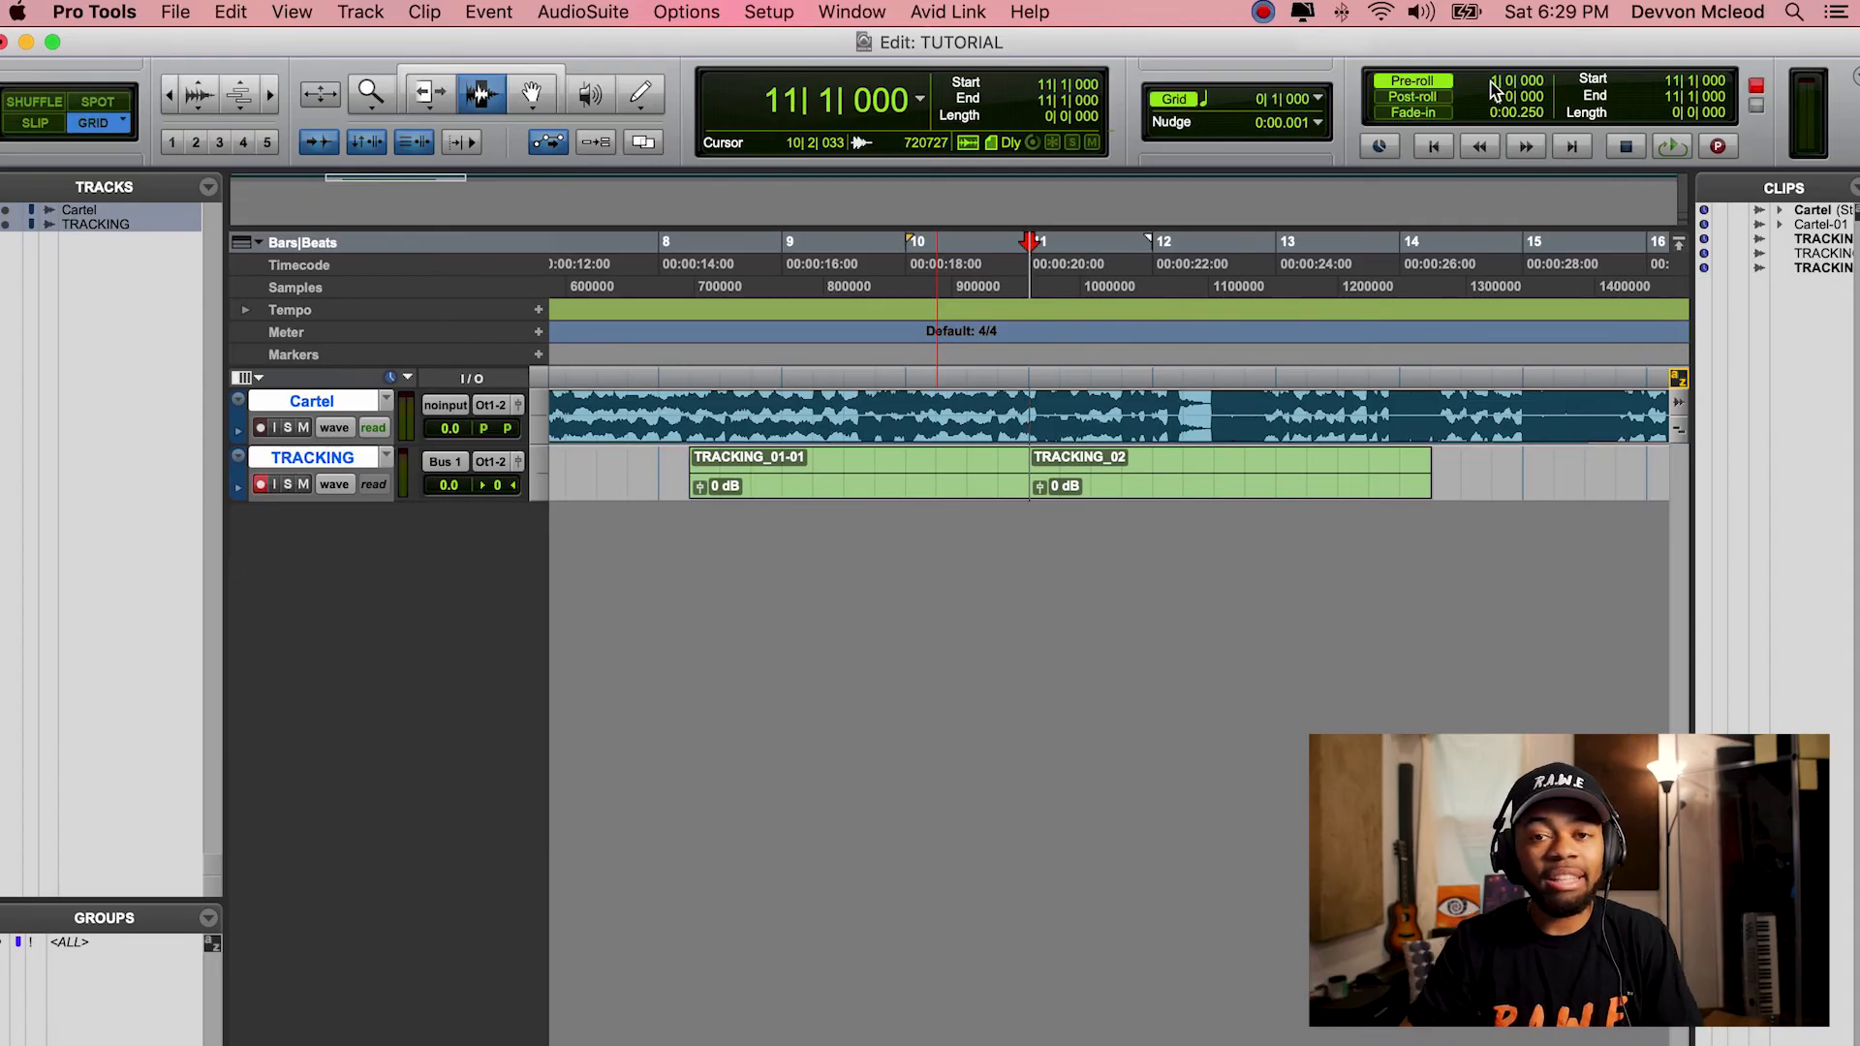
# Select the TRACKING_02 take spanning bars 11-14 to record over it with pre-roll.
pyautogui.click(1061, 473)
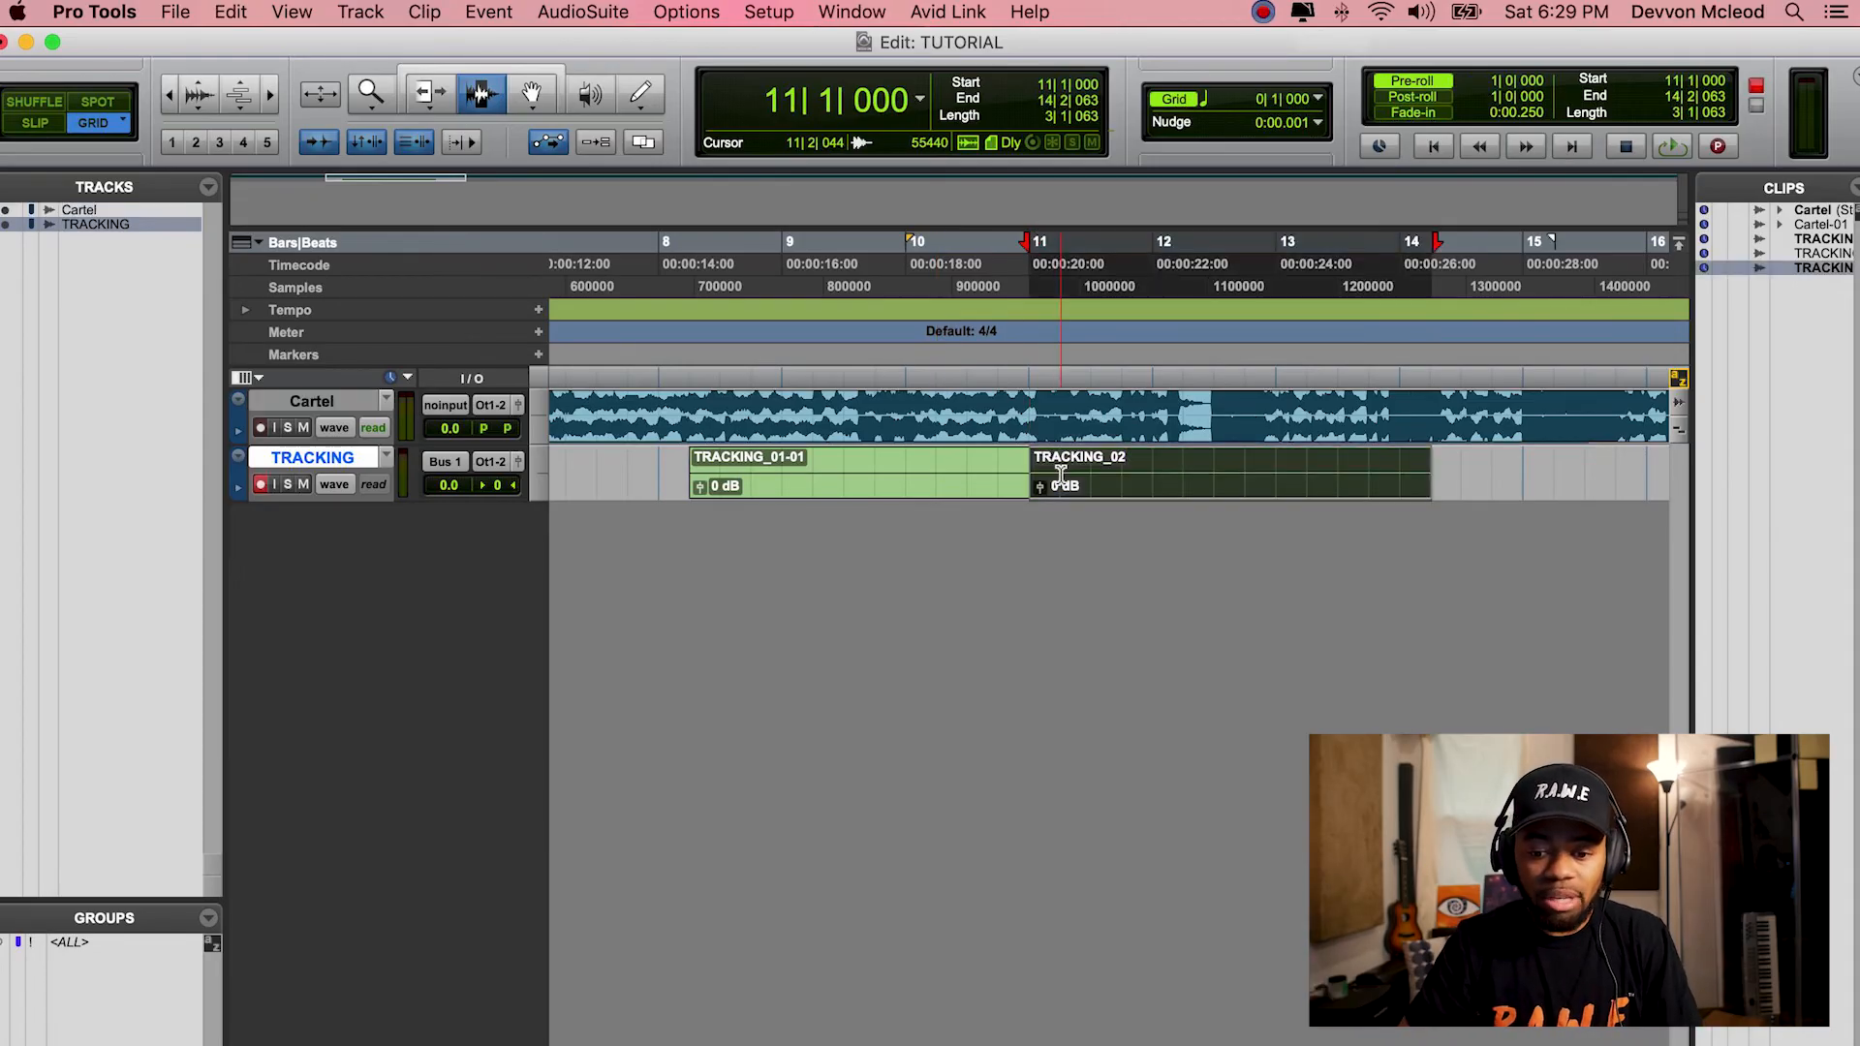